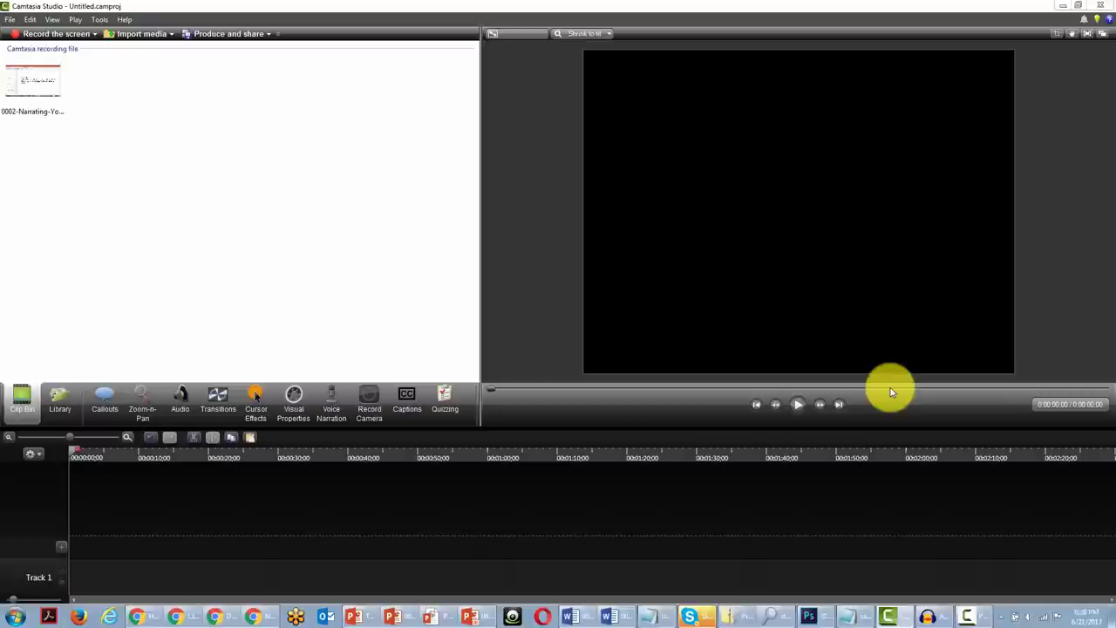
Step: Add the 0002-Narrating-Your-Video-Audio recording from the clip bin to the timeline
click(26, 80)
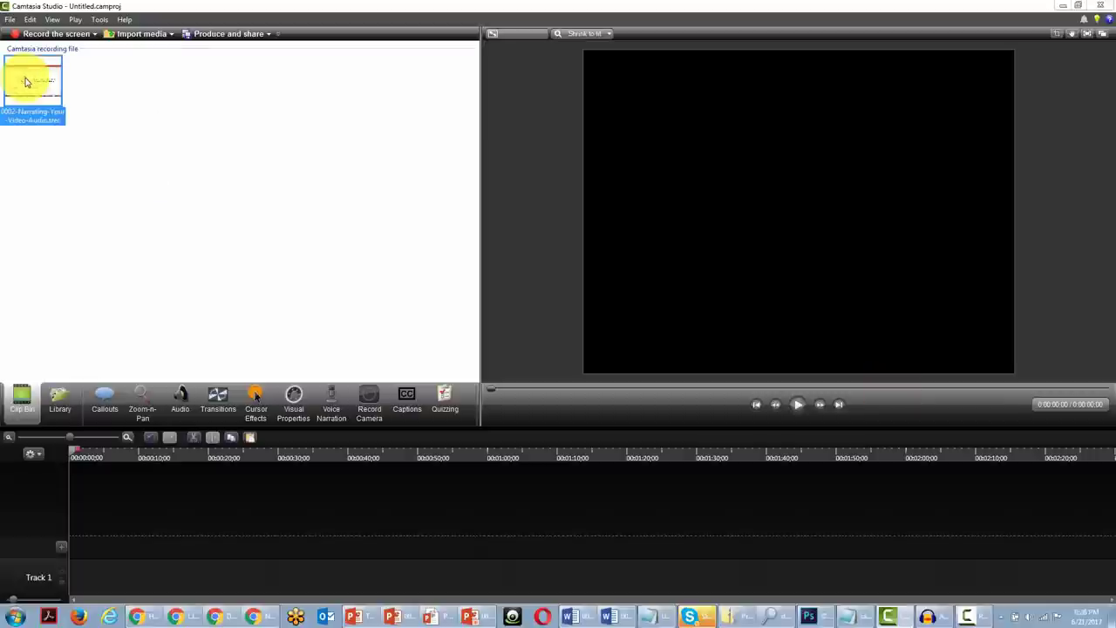
right_click(26, 82)
click(65, 84)
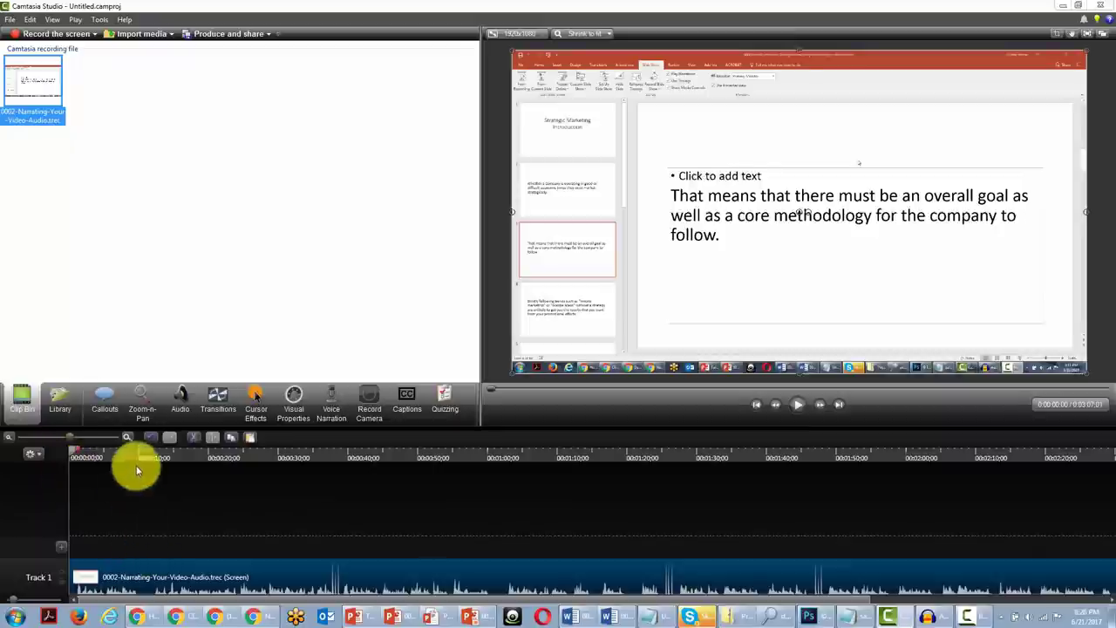
Step: Split the recording at 0:01:20;22 and delete the part before the split
drag(70, 450, 633, 457)
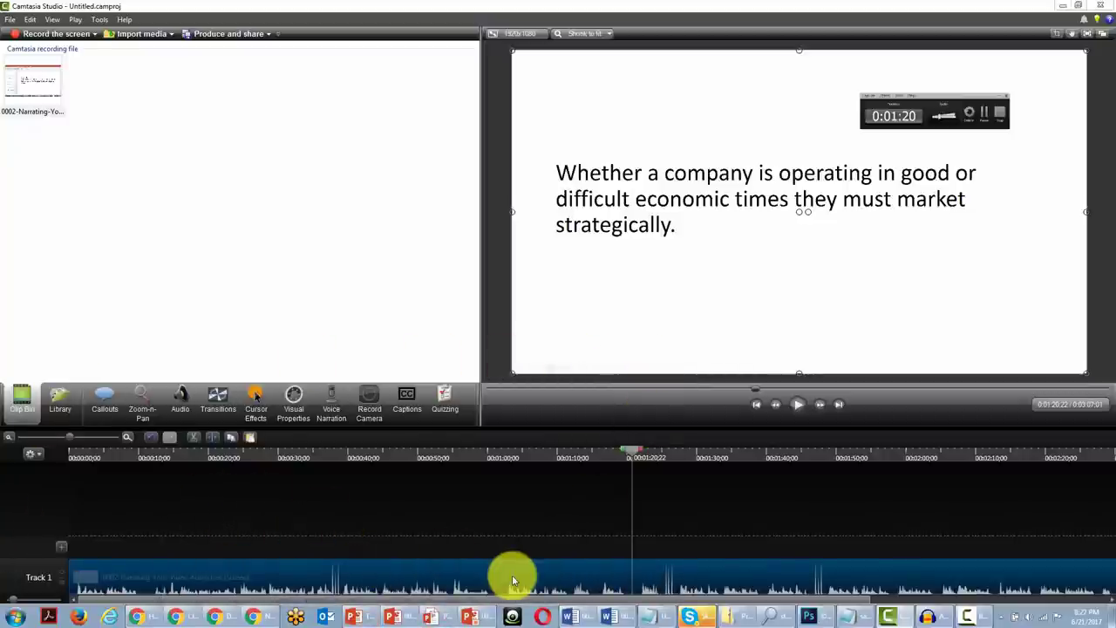
click(512, 578)
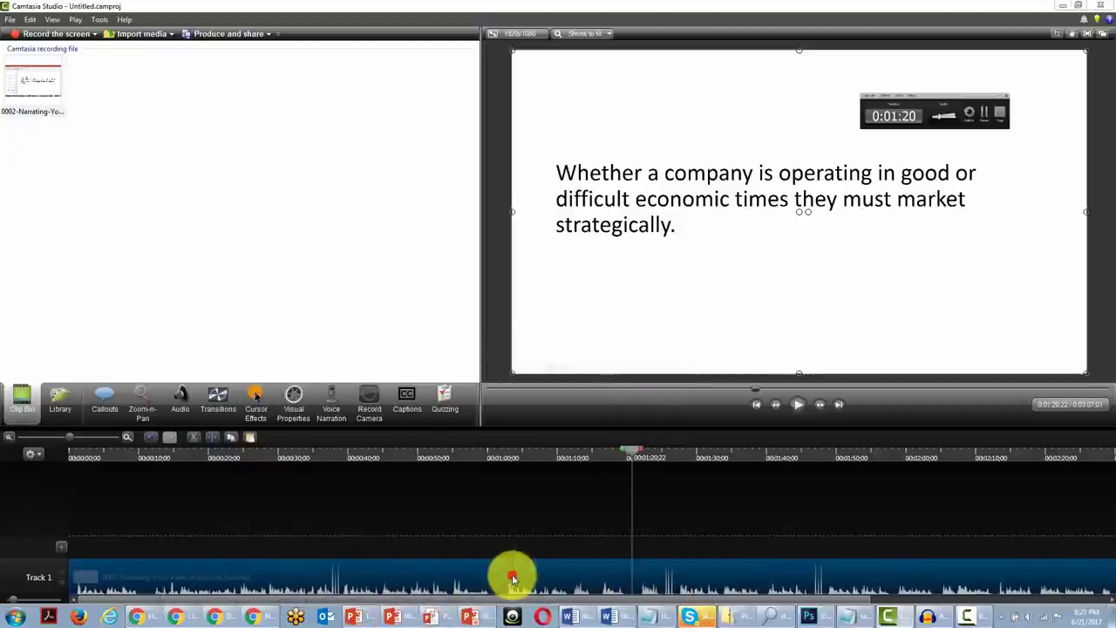
click(212, 437)
click(398, 566)
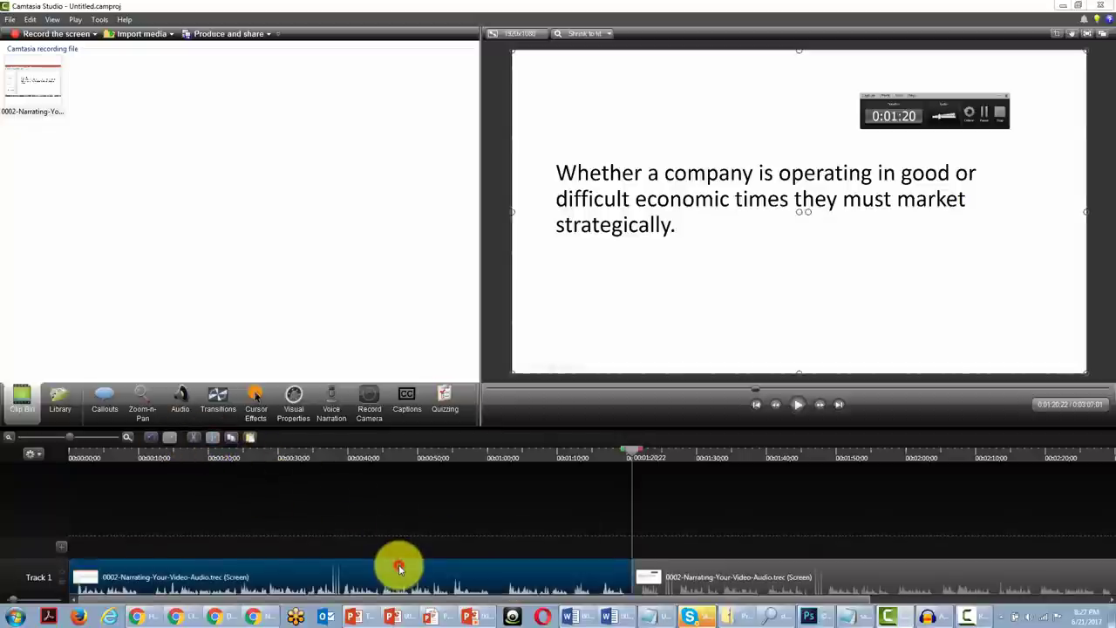
key(Delete)
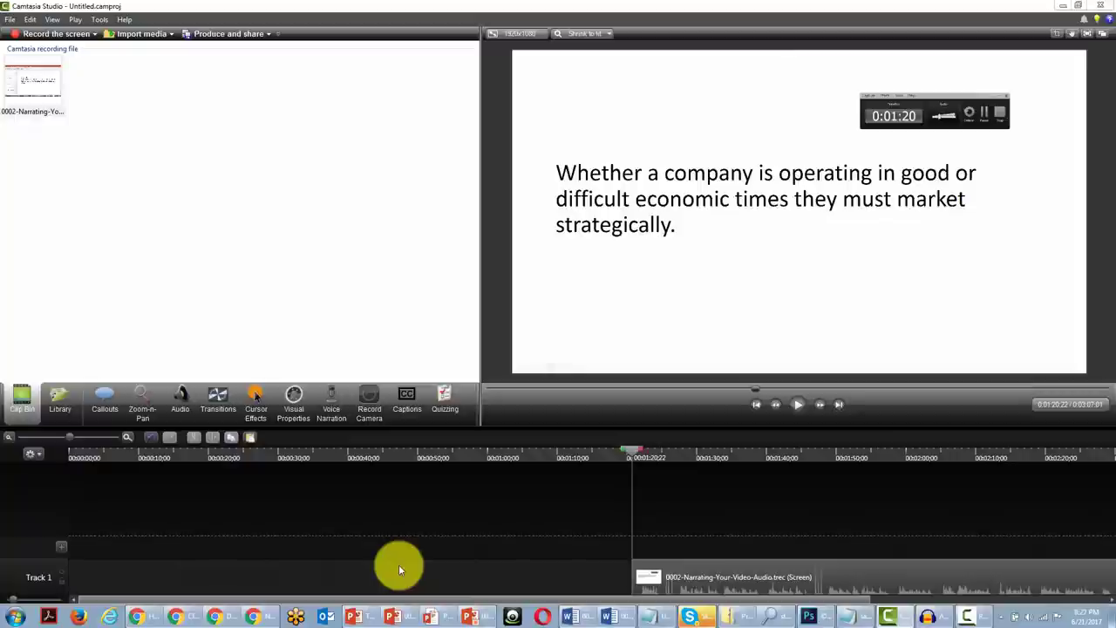
Step: Move the remaining clip to the start of the timeline and scrub through it to review its content
key(ctrl+Home)
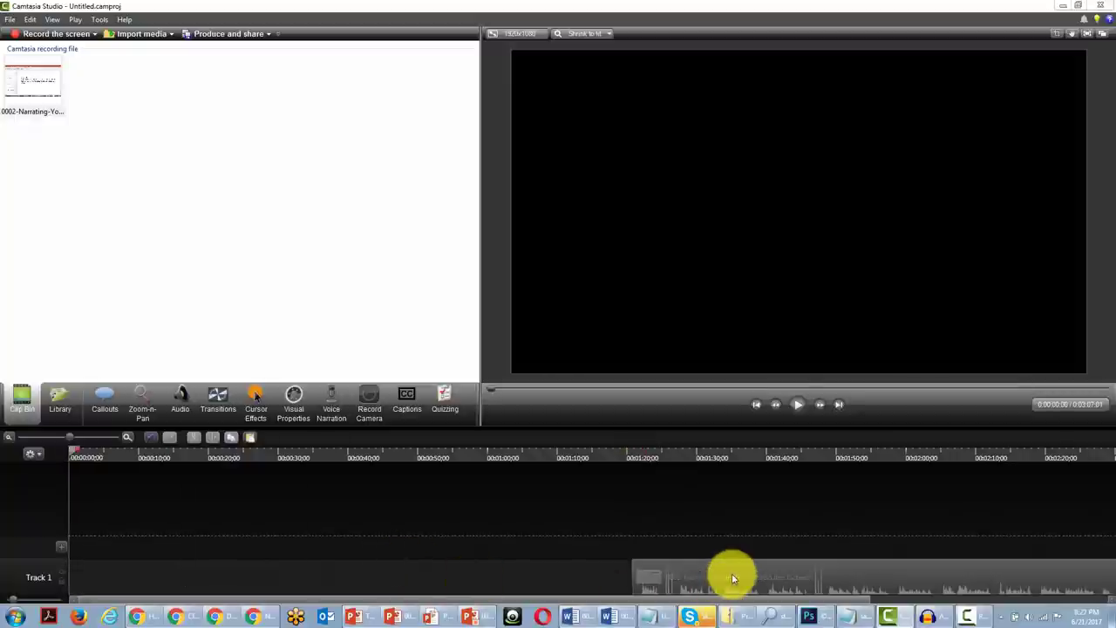
drag(729, 572, 31, 572)
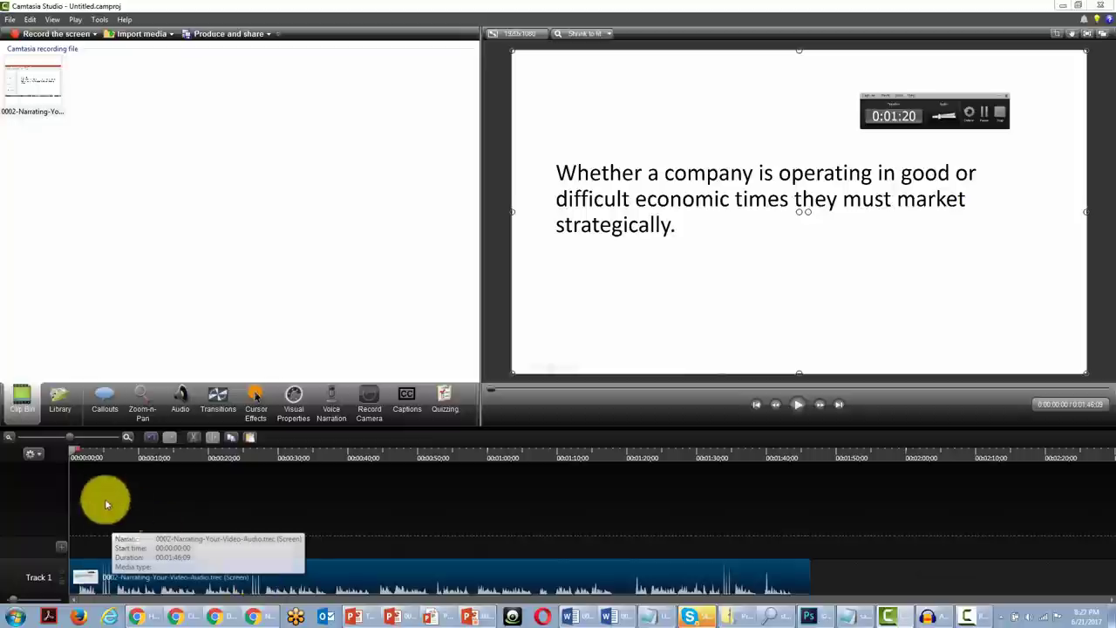
drag(79, 452, 596, 471)
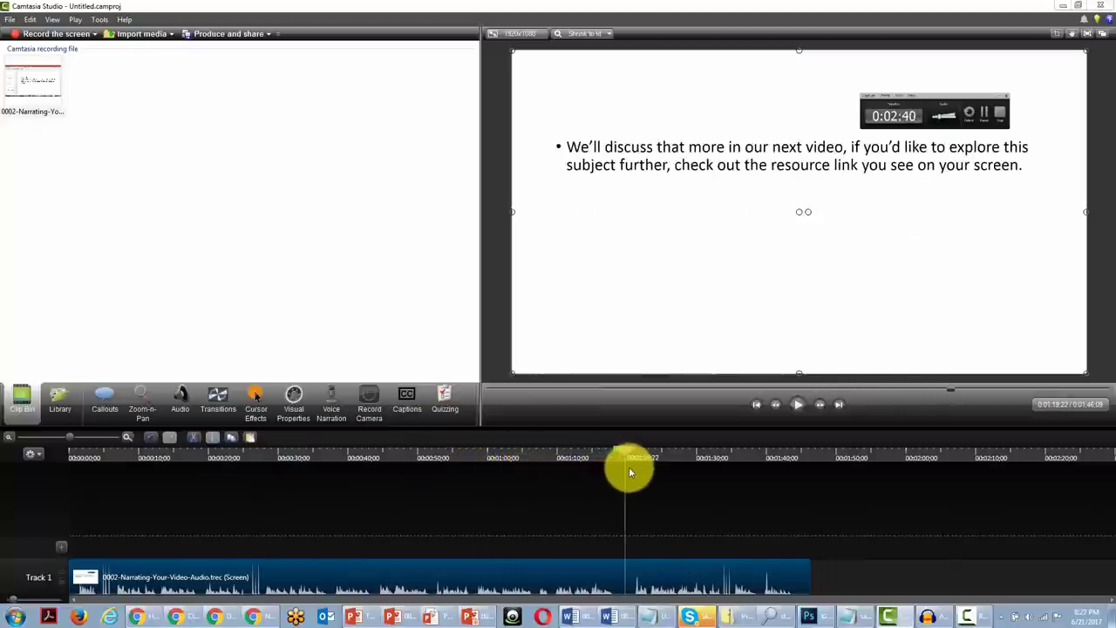
drag(628, 467, 80, 492)
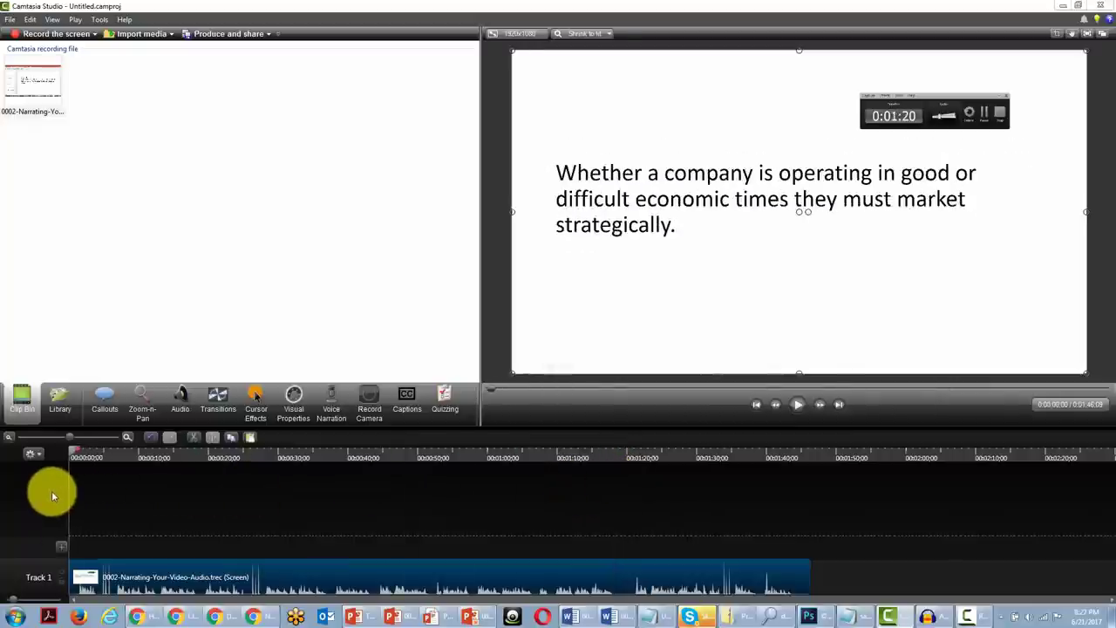
Step: Select the stretch from about 0:01:18;10 to 0:01:20;10 and enable noise removal for the clip's audio
drag(70, 450, 614, 483)
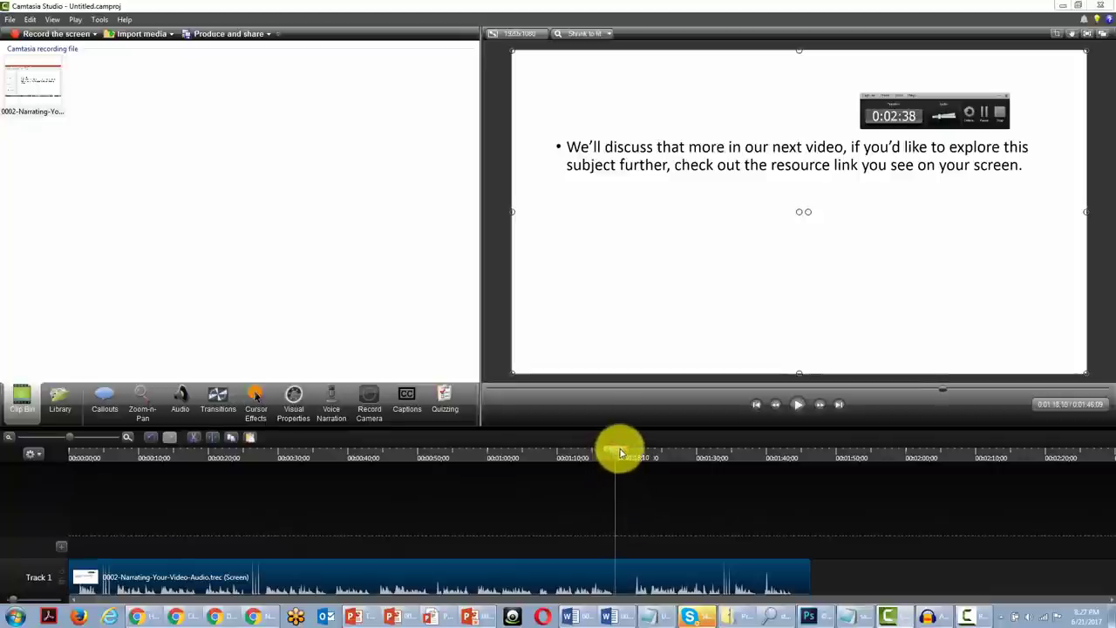
drag(625, 453, 635, 453)
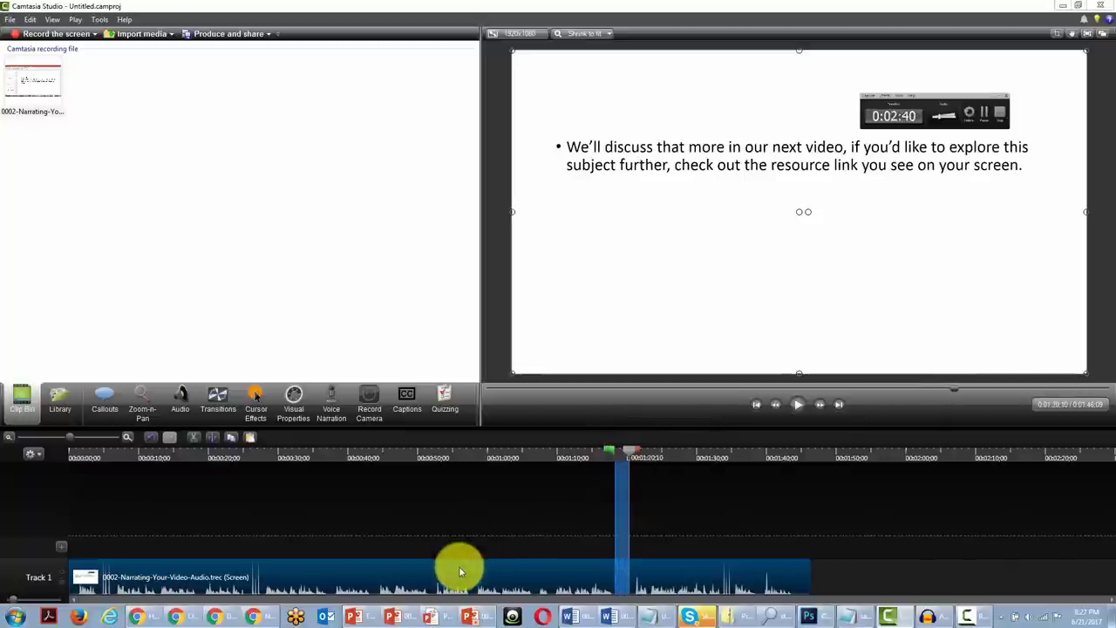
click(176, 397)
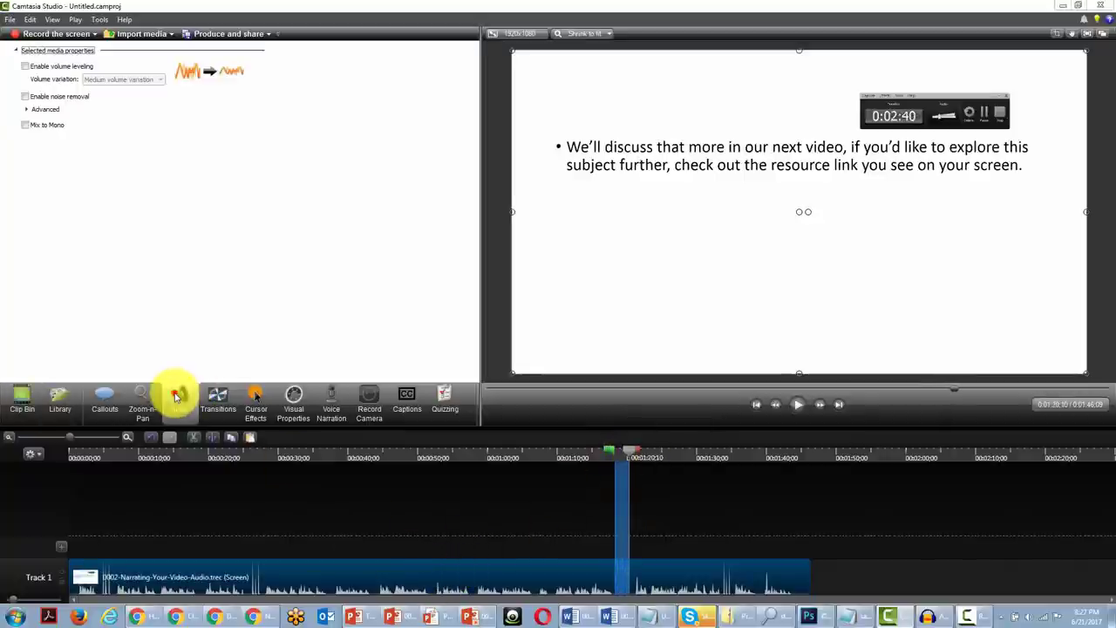
click(26, 98)
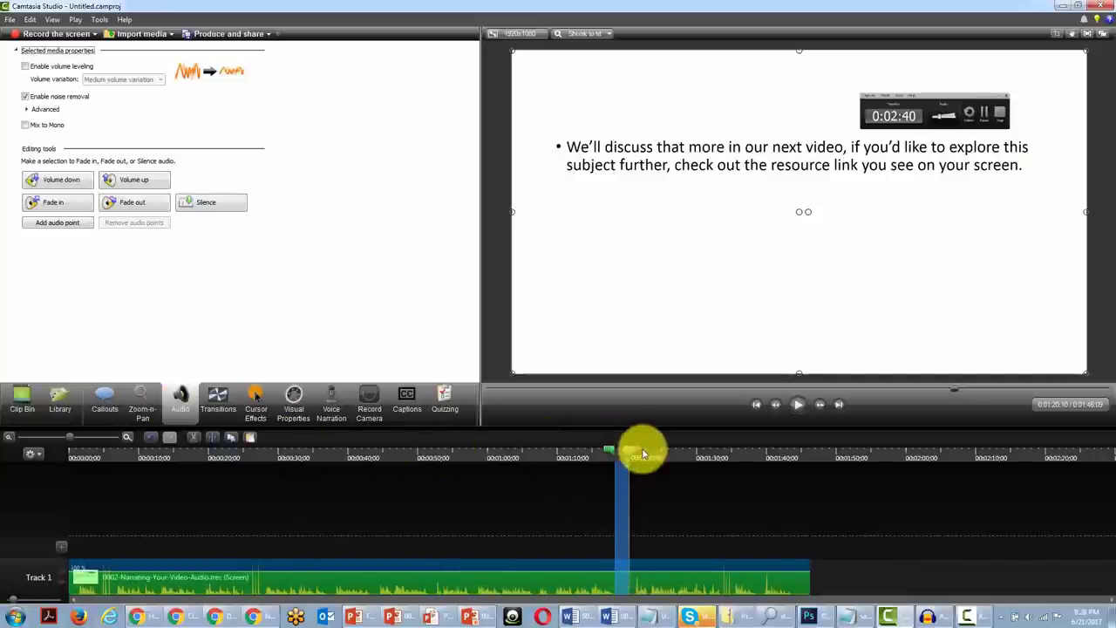
Step: Play the clip's opening from the beginning and cut out its first 00:00:06;18
drag(633, 451, 29, 451)
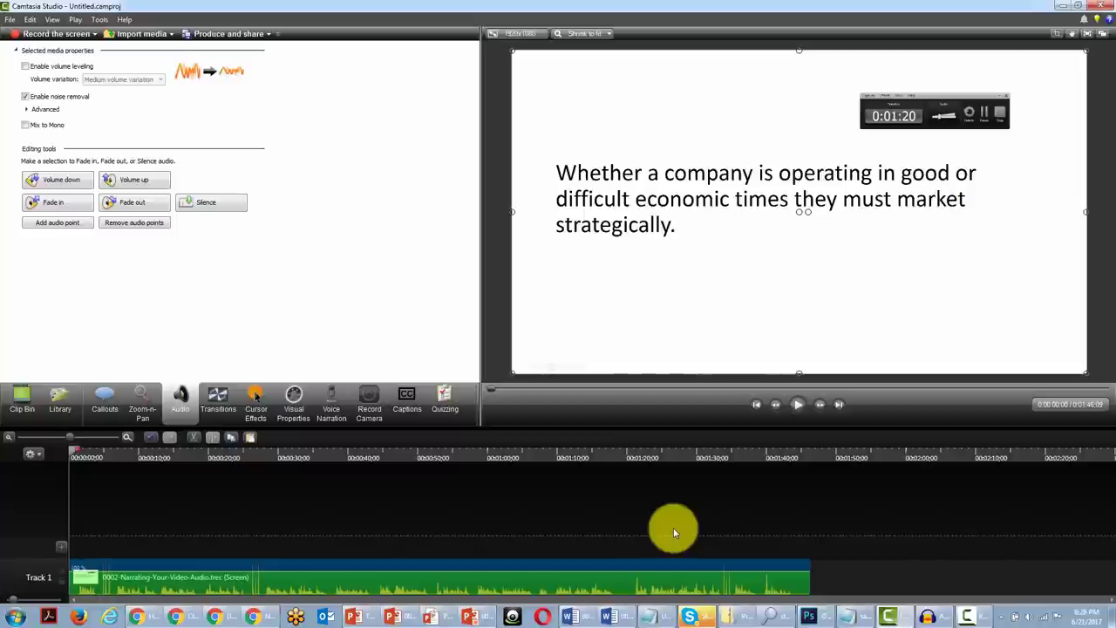
click(797, 406)
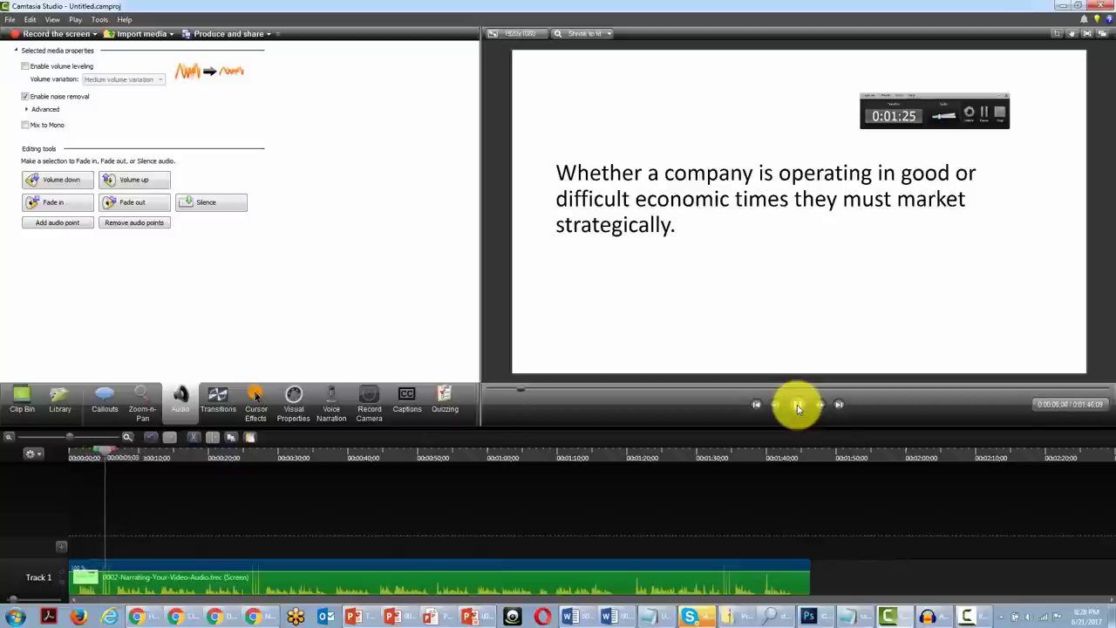
click(797, 404)
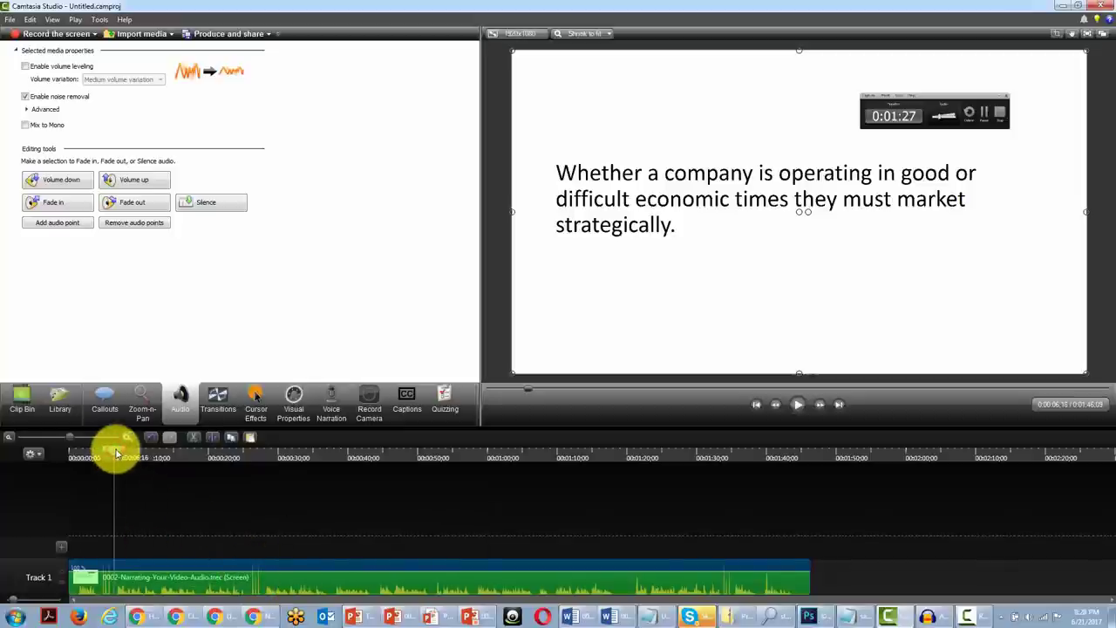
drag(114, 452, 46, 452)
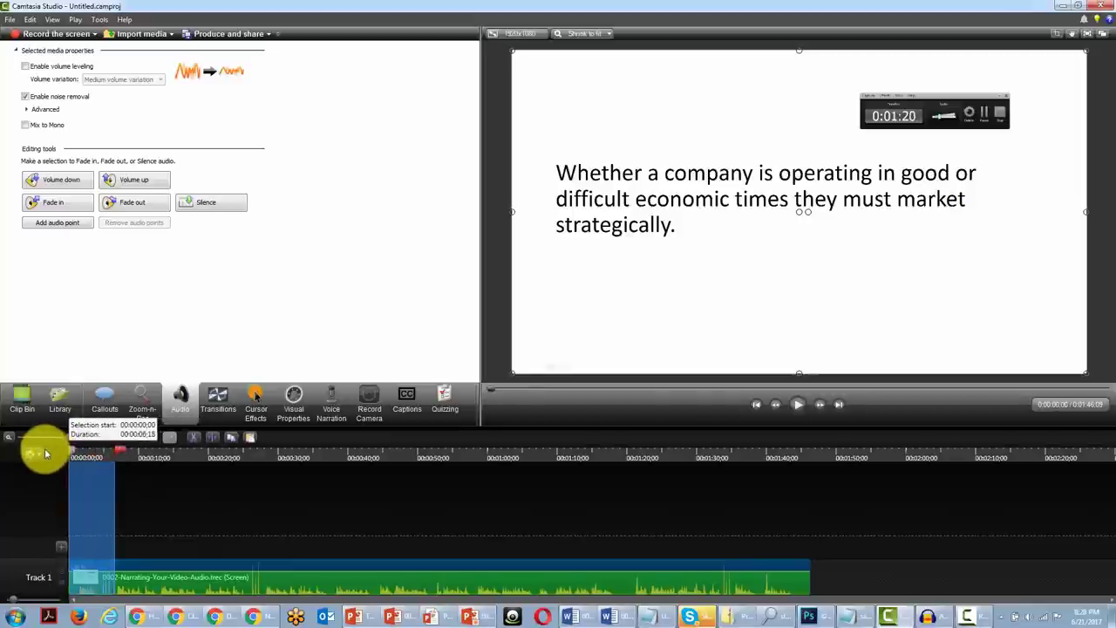
click(193, 437)
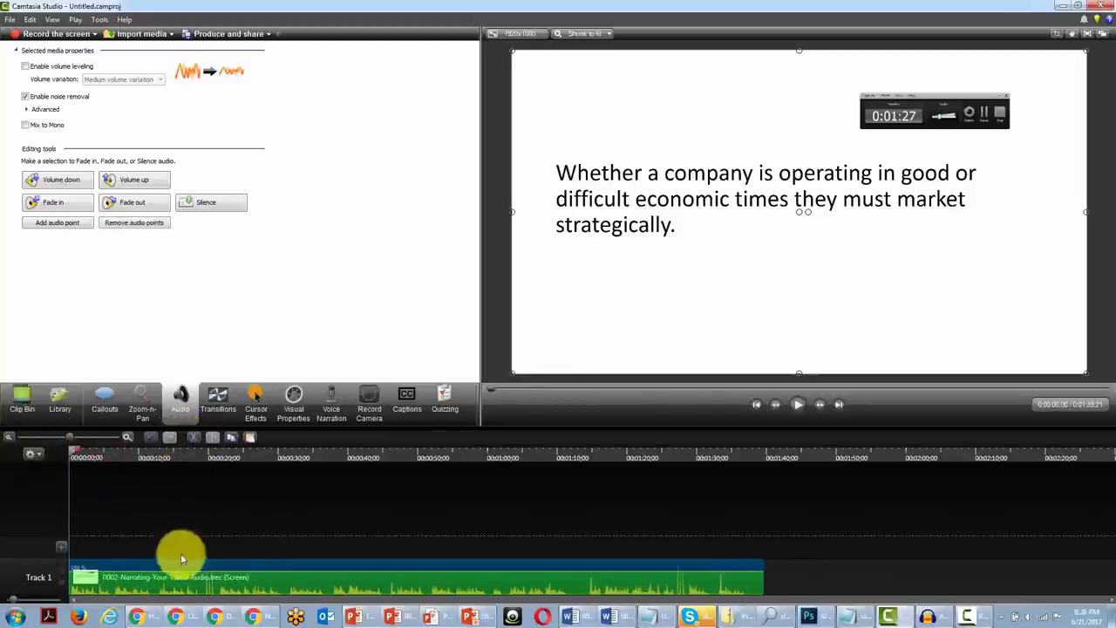
Step: Play back the shortened clip and cut out the 00:00:09;07 section starting at 00:00:12;03
click(798, 404)
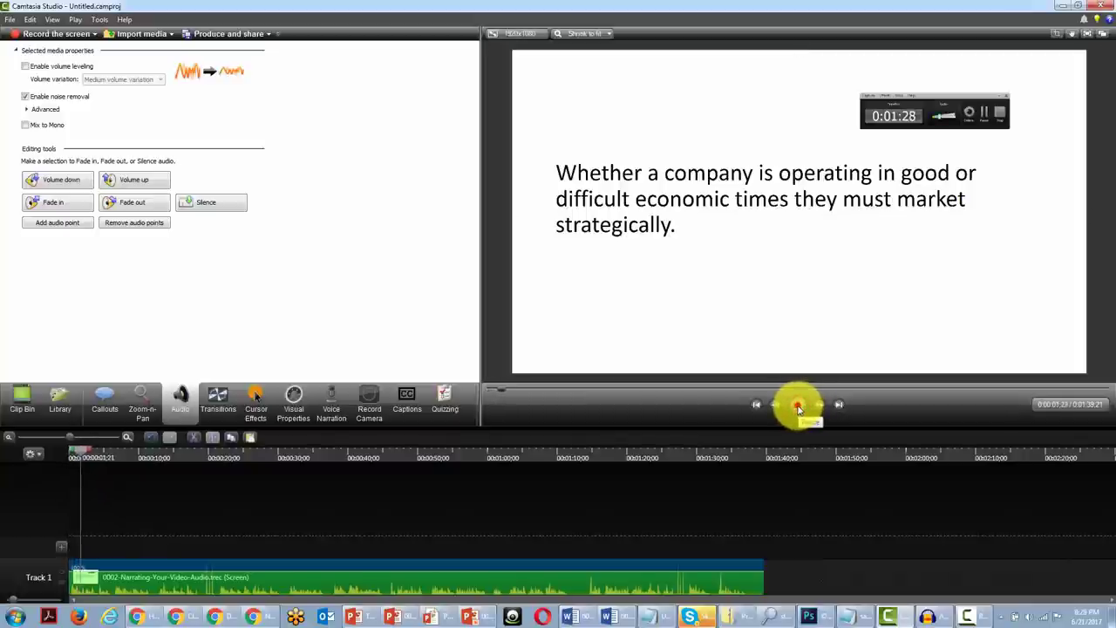
click(799, 405)
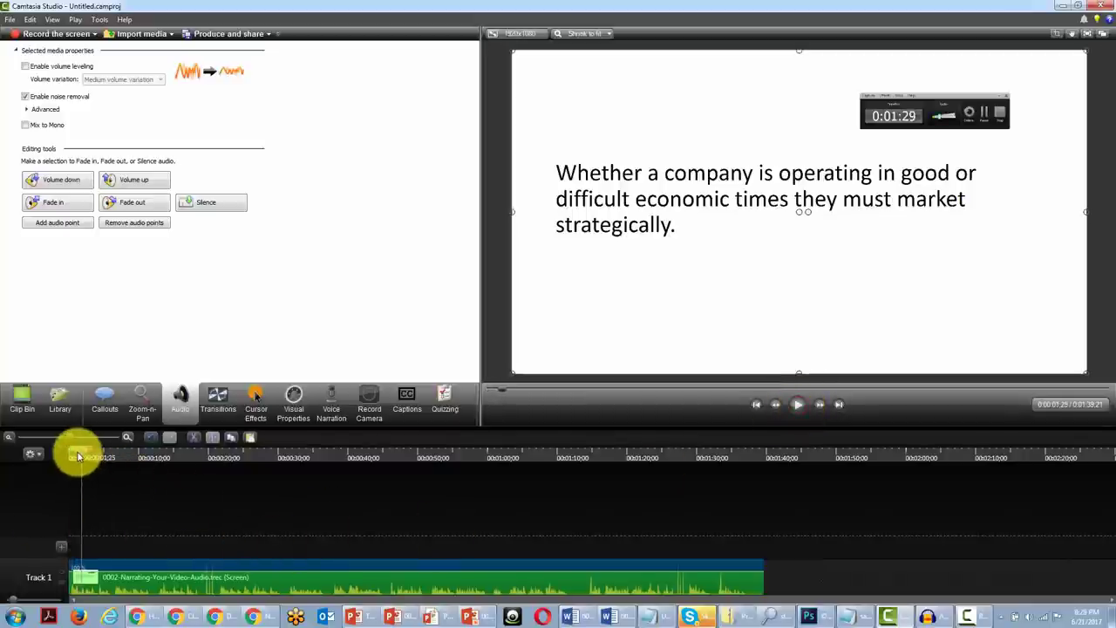
drag(78, 455, 165, 473)
click(169, 577)
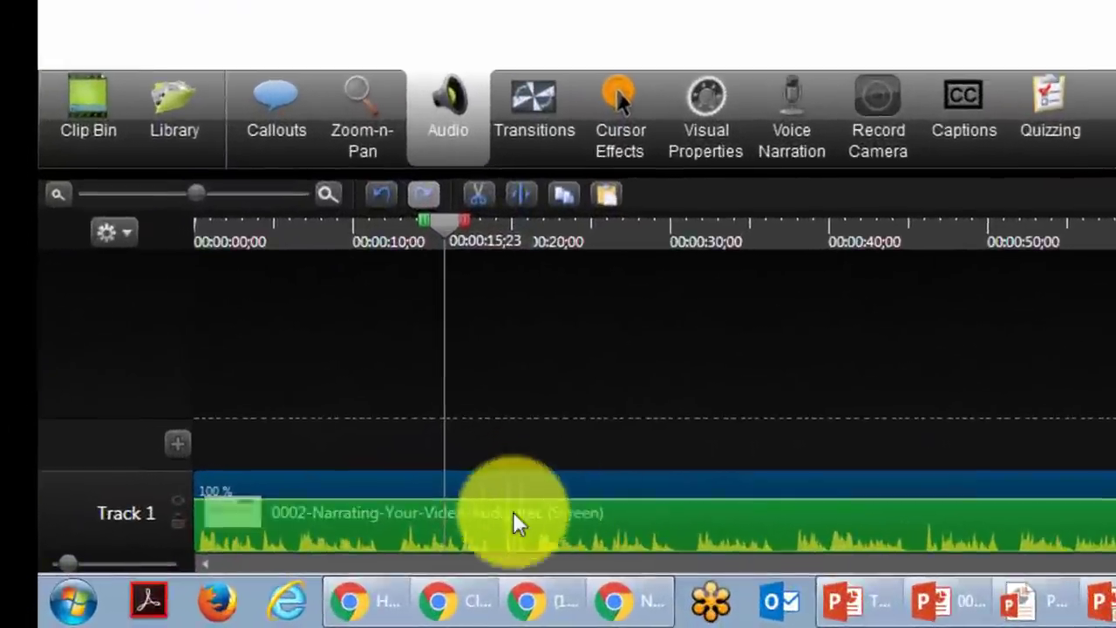
mouse_move(492, 533)
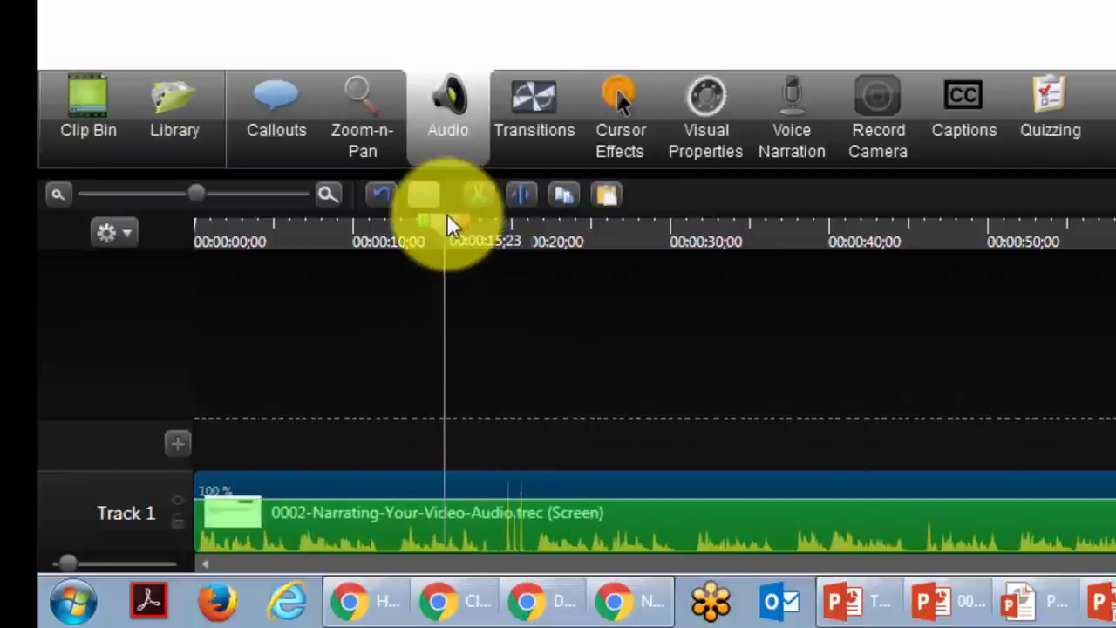
drag(444, 218, 396, 236)
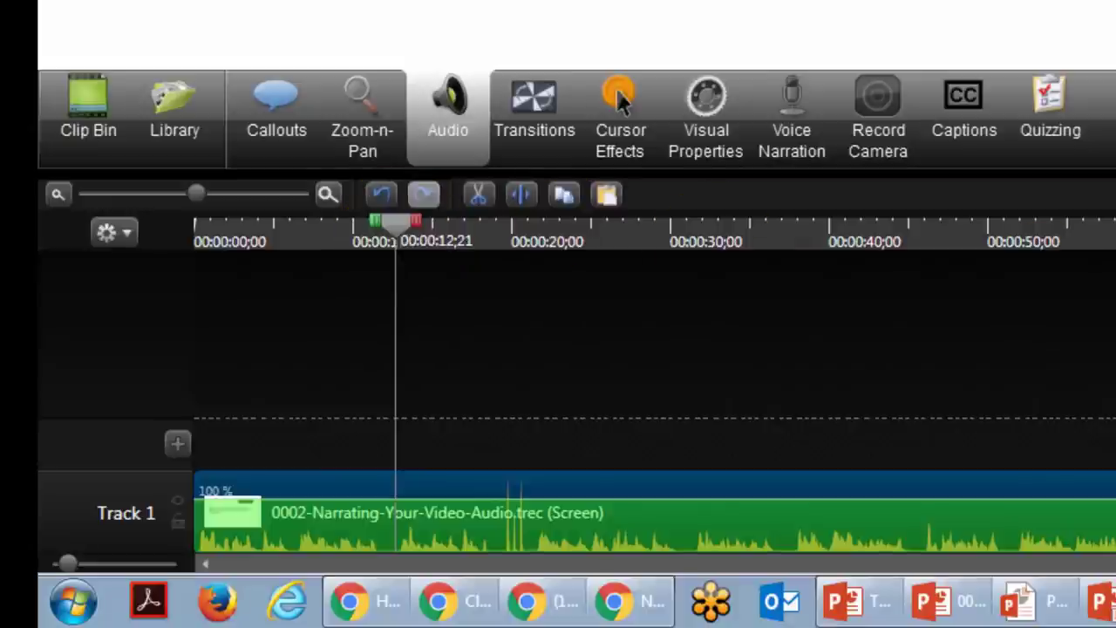
key(space)
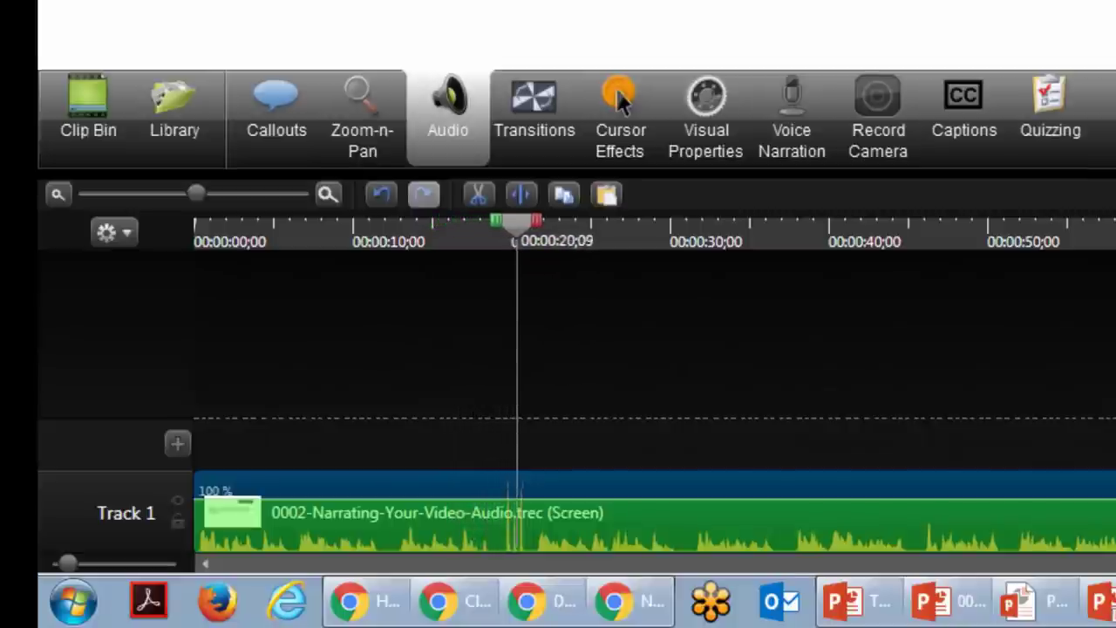
key(space)
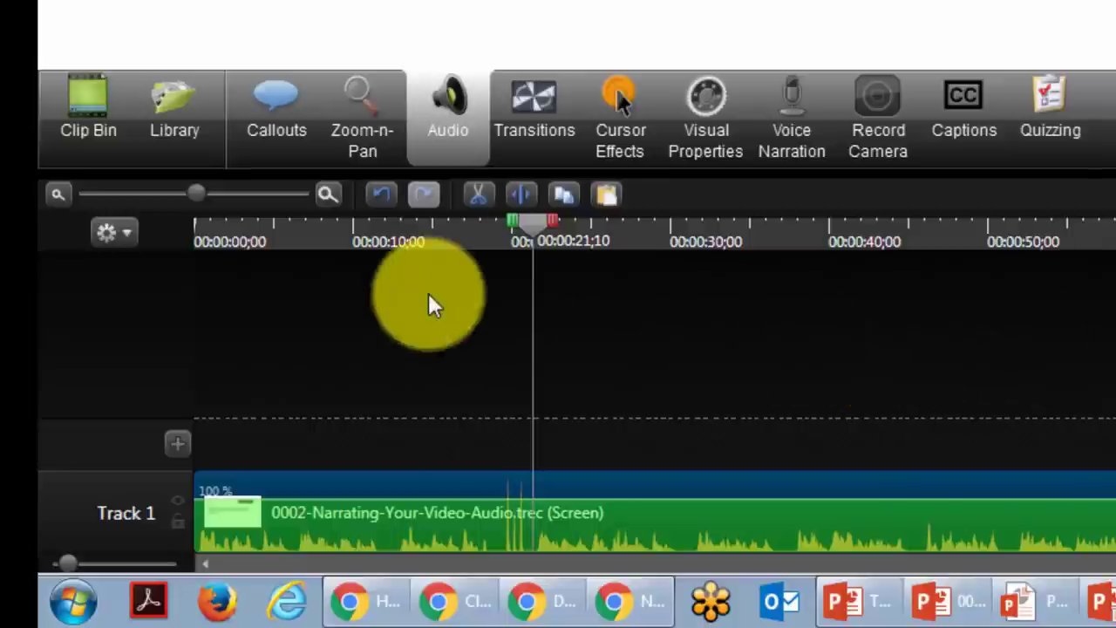
drag(509, 215, 364, 212)
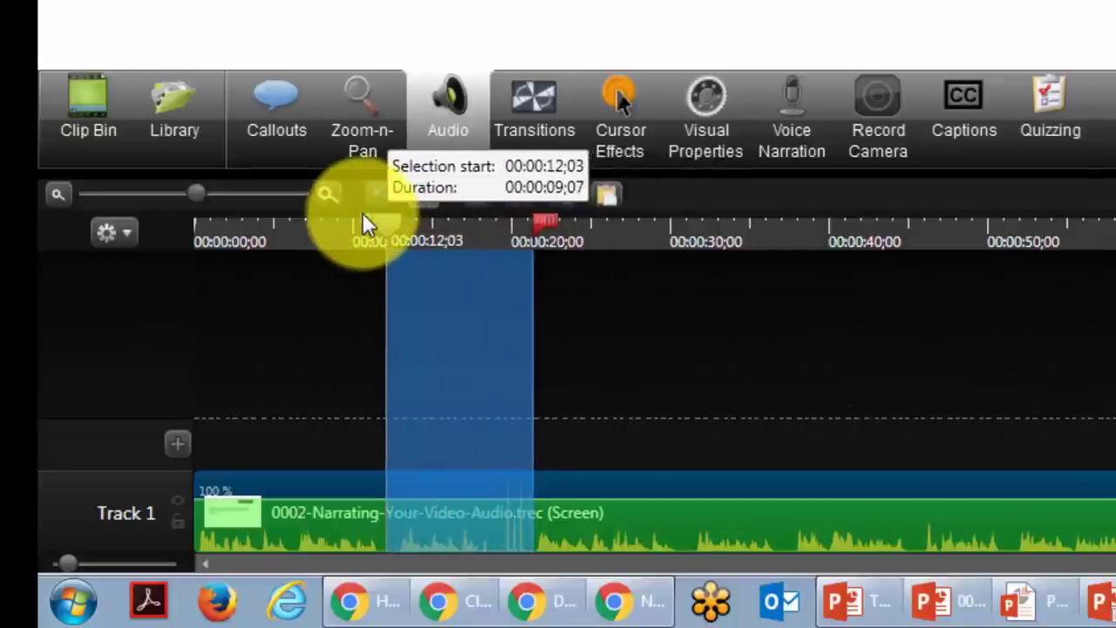
click(474, 193)
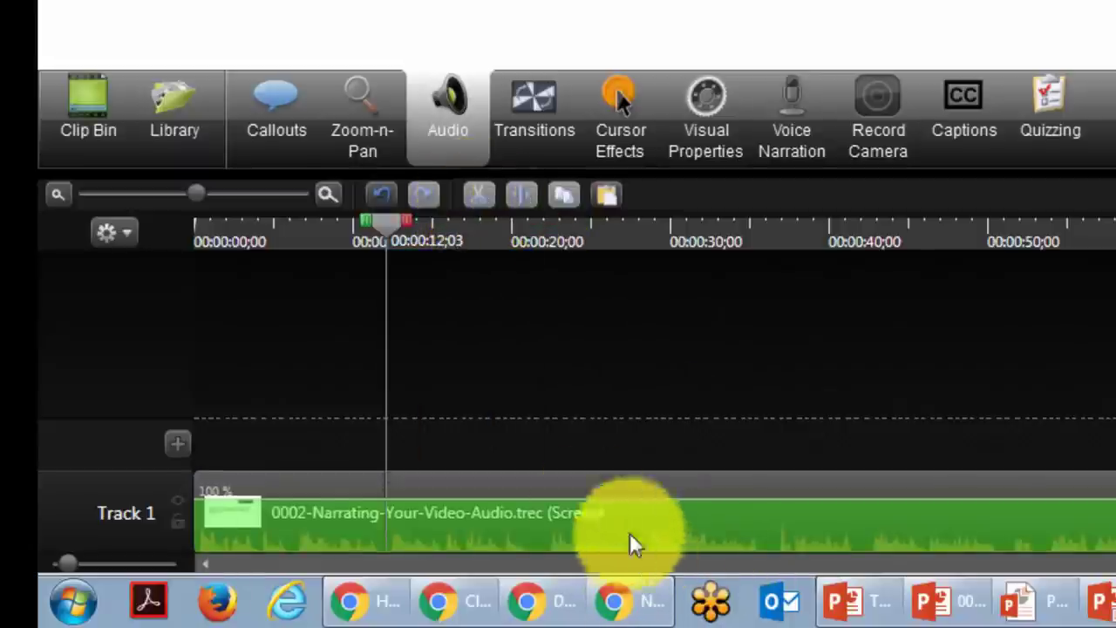
Step: Remove everything after 0:01:02;26 from the clip and play the trimmed recording briefly from the beginning
drag(374, 222, 1115, 236)
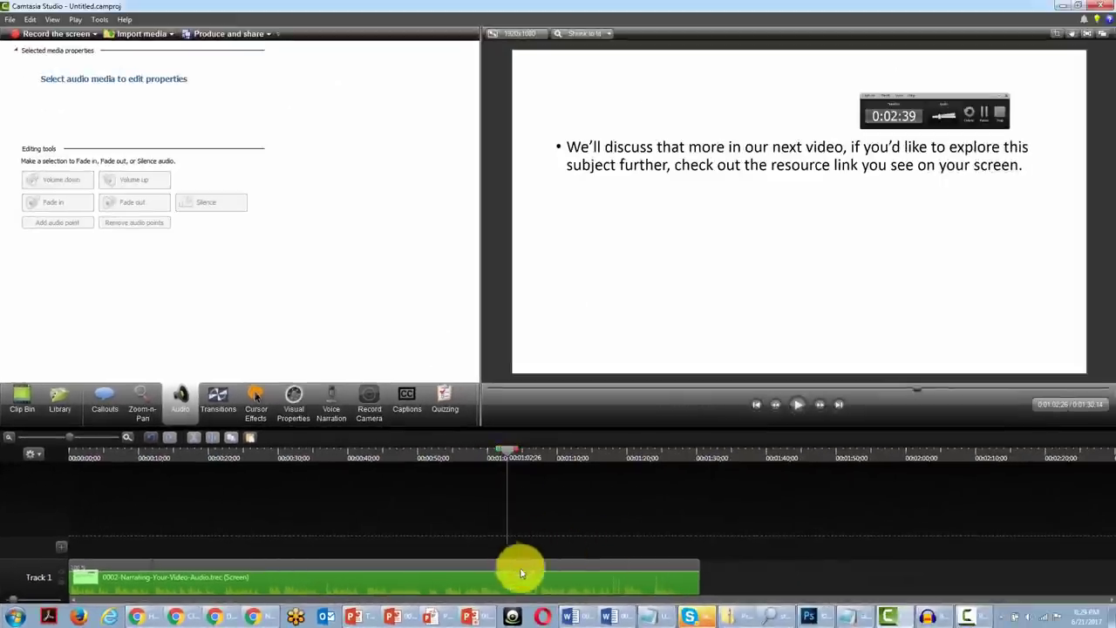
click(568, 565)
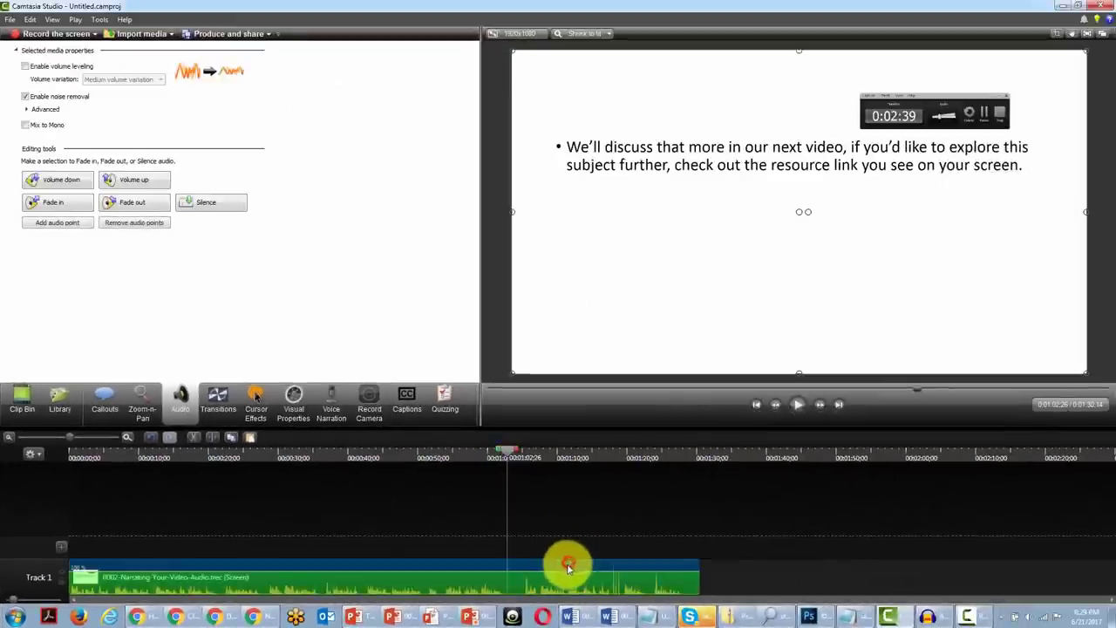
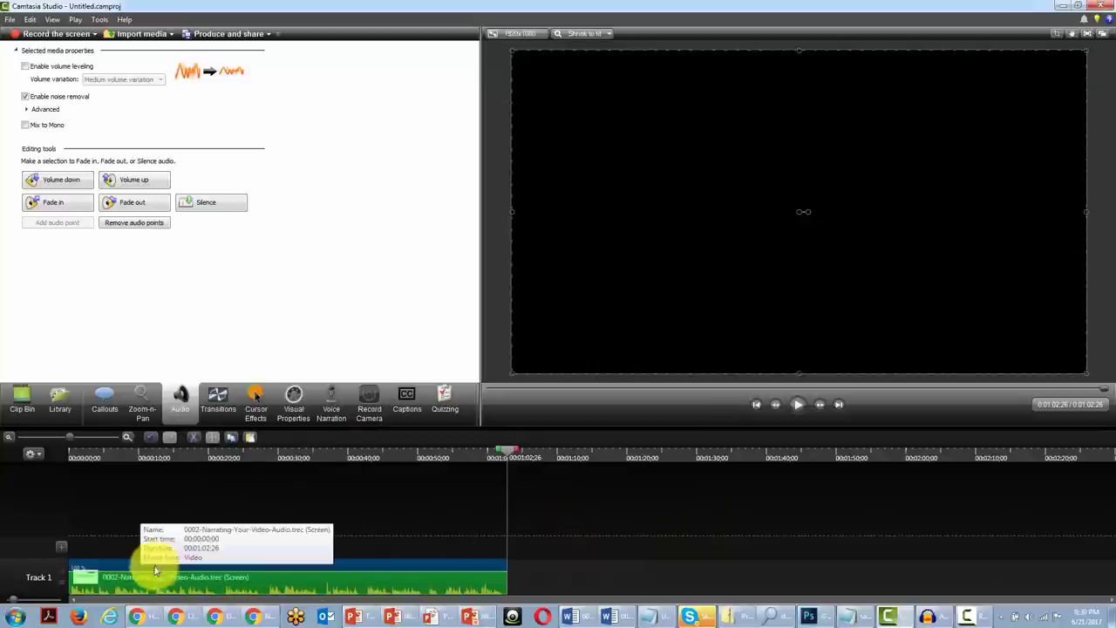
click(755, 404)
click(798, 405)
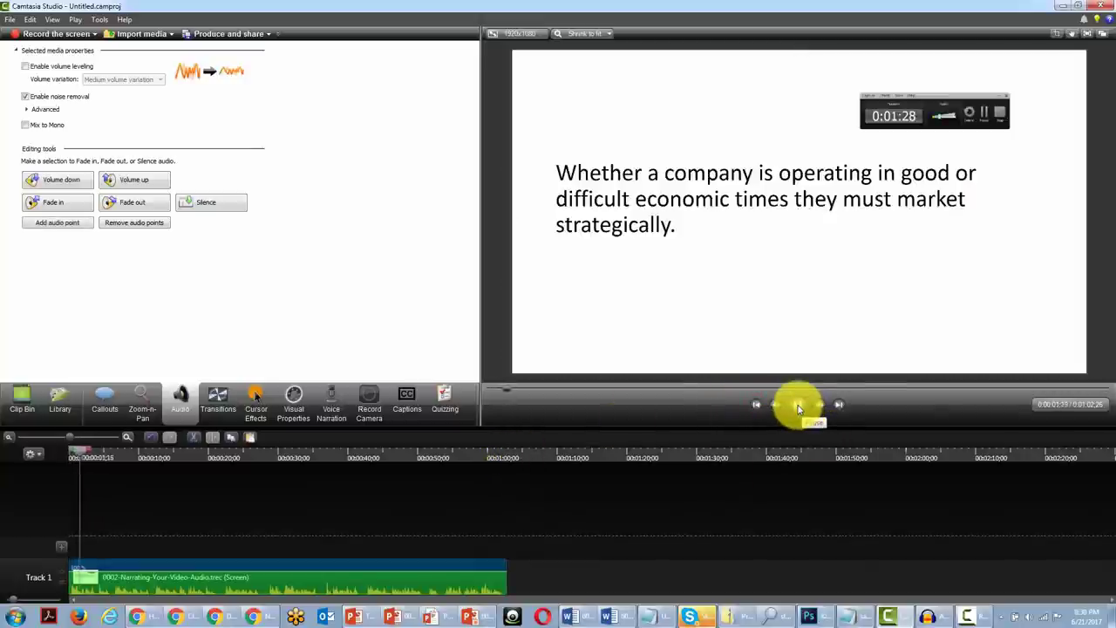
click(798, 407)
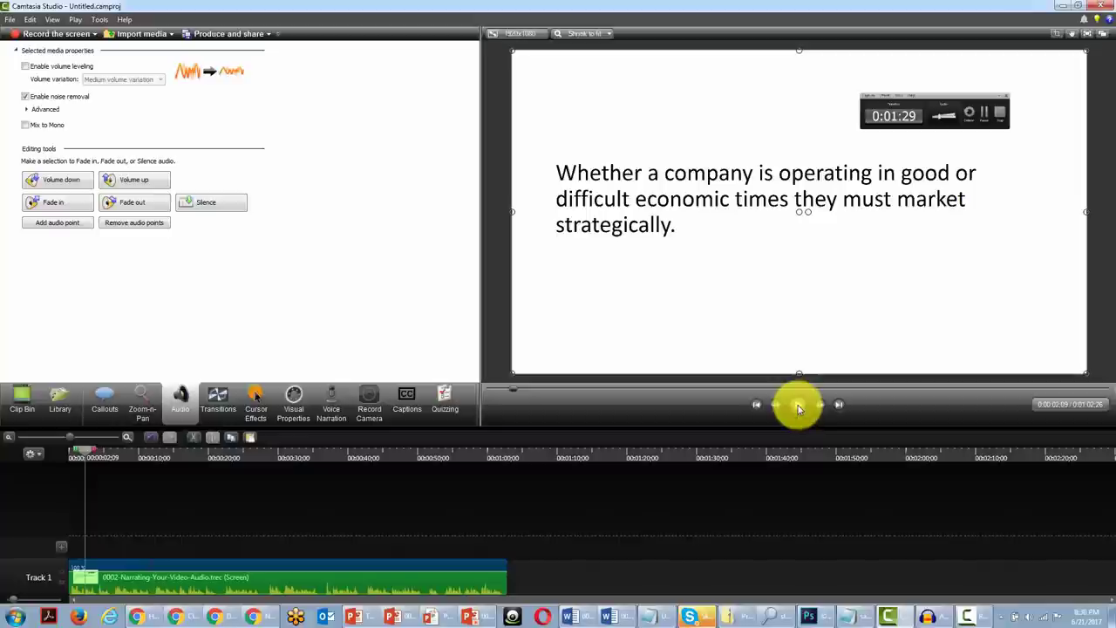
Step: Produce the edited recording with the MP3 audio preset as Video 3-Audio.mp3 in the folder I:\Products\The Animation Playbook
click(267, 35)
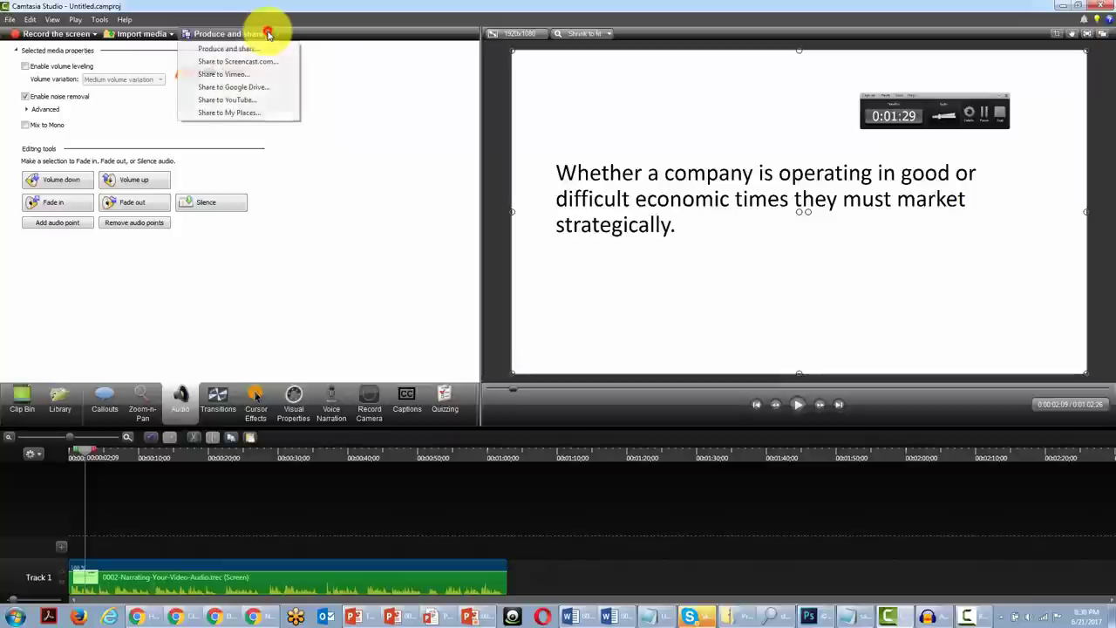
click(250, 49)
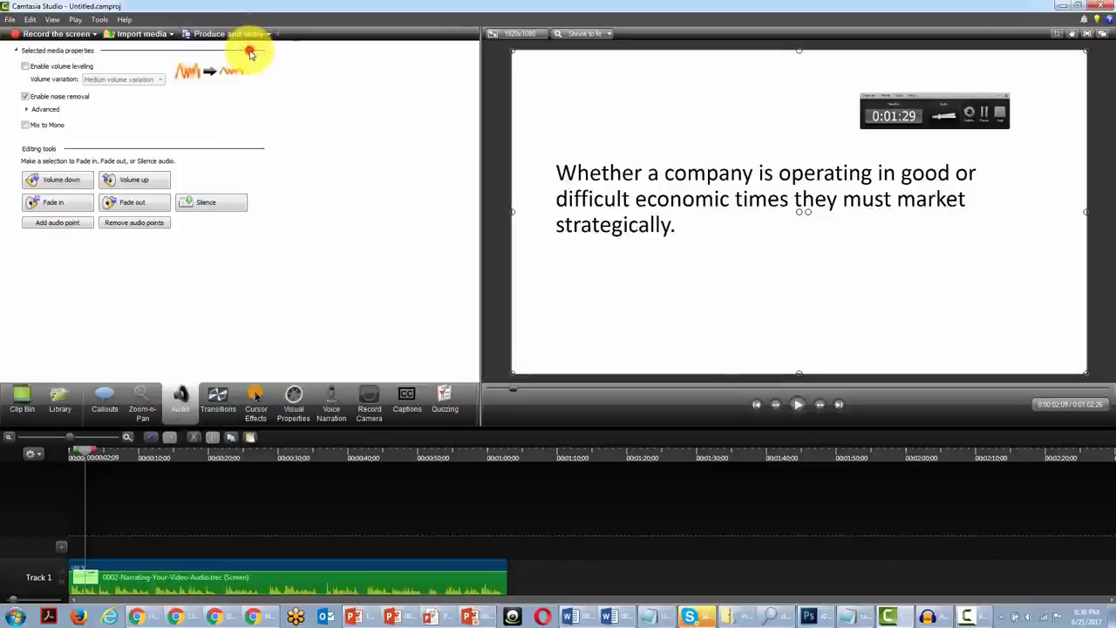
click(671, 204)
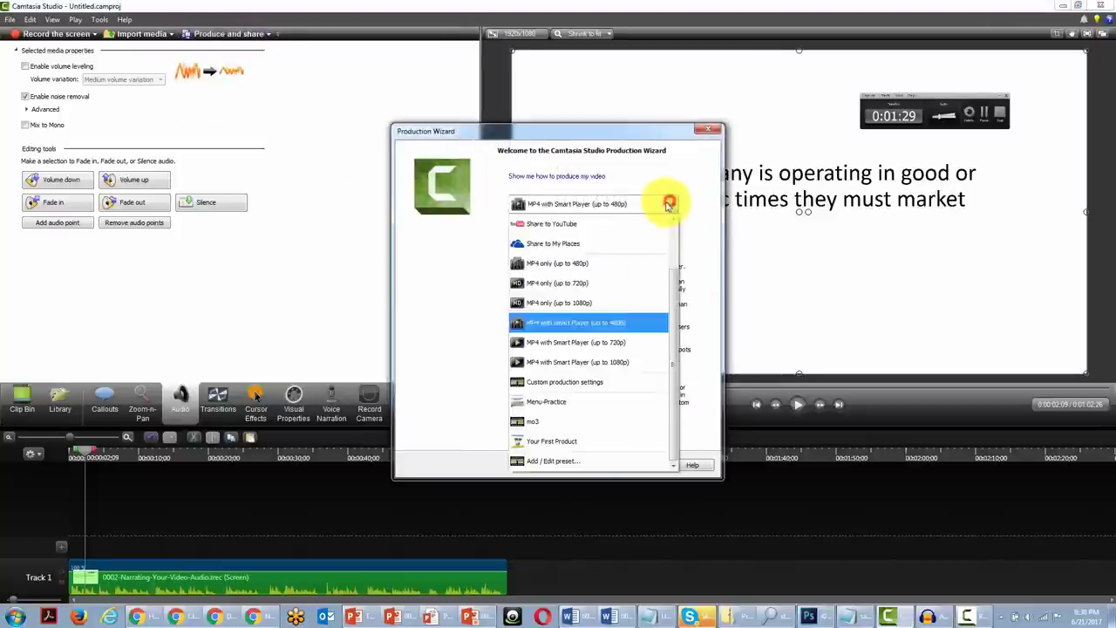
click(565, 420)
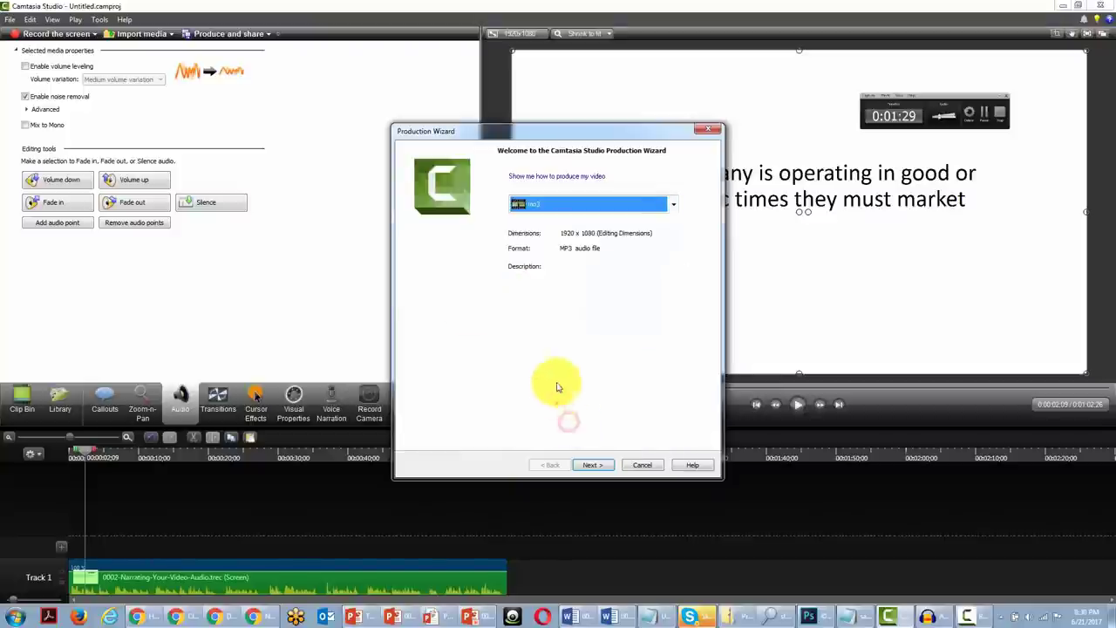
click(582, 467)
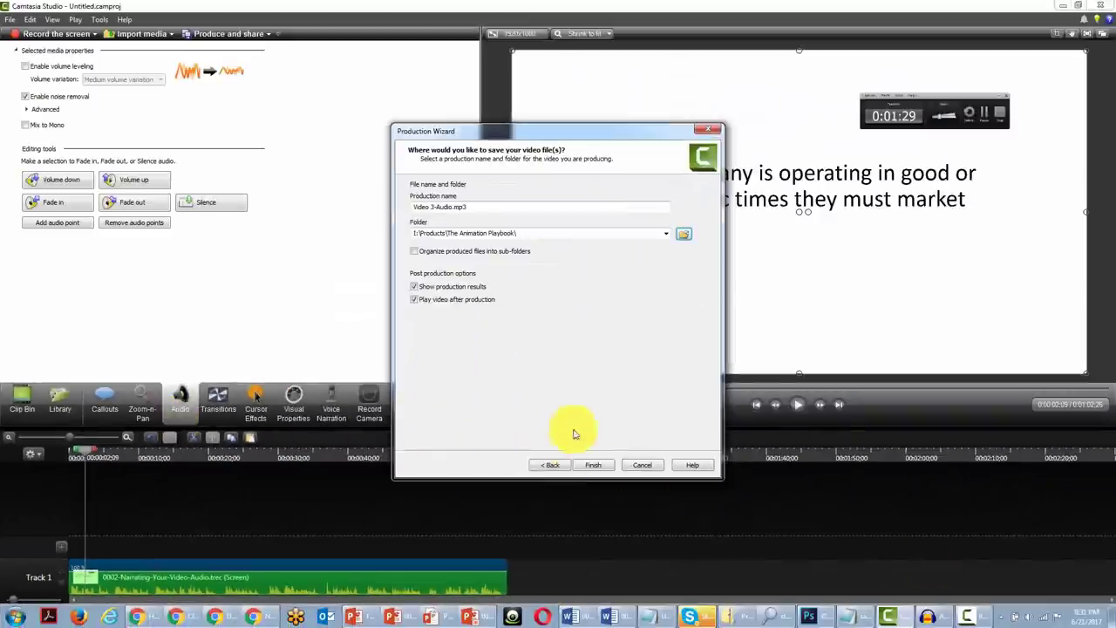
click(576, 466)
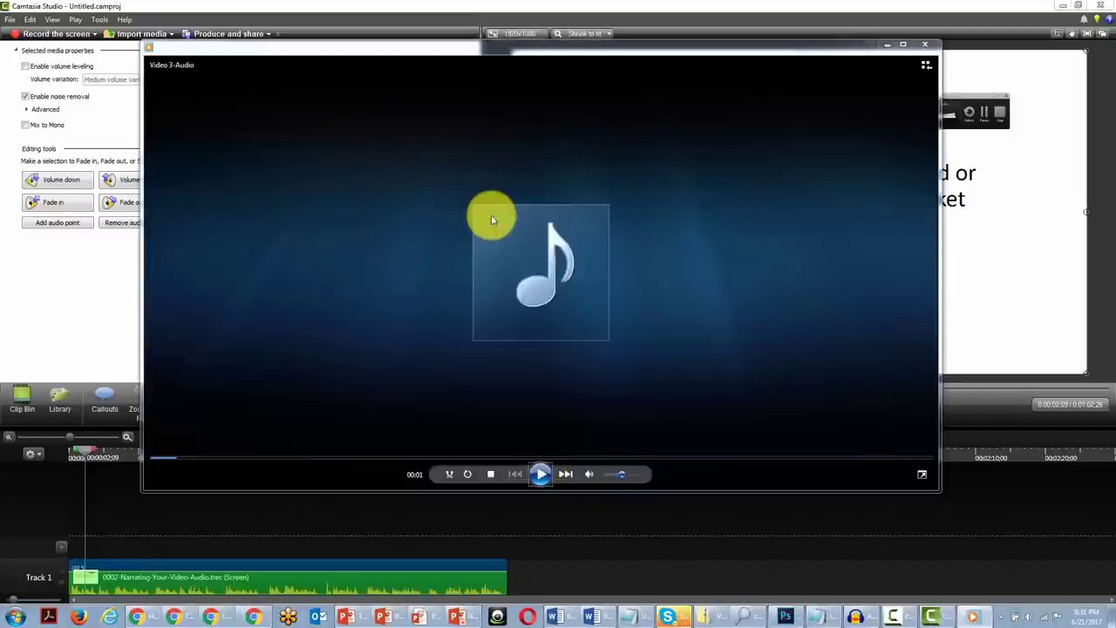
Step: Close the playback of the produced audio and locate Video 3-Audio.mp3 in the production folder
click(923, 46)
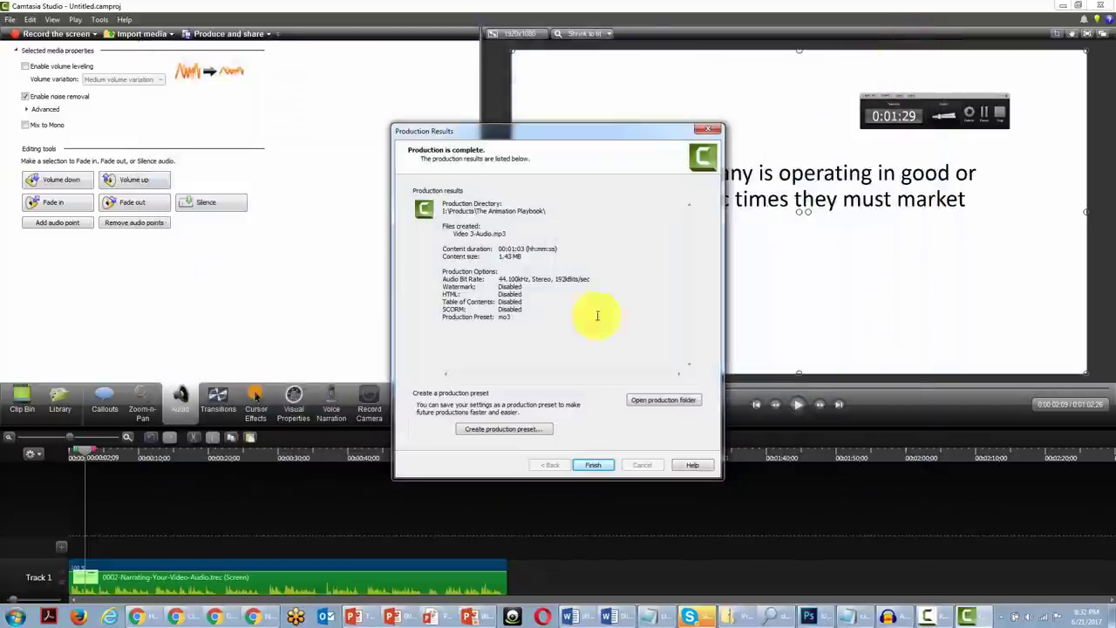
click(662, 400)
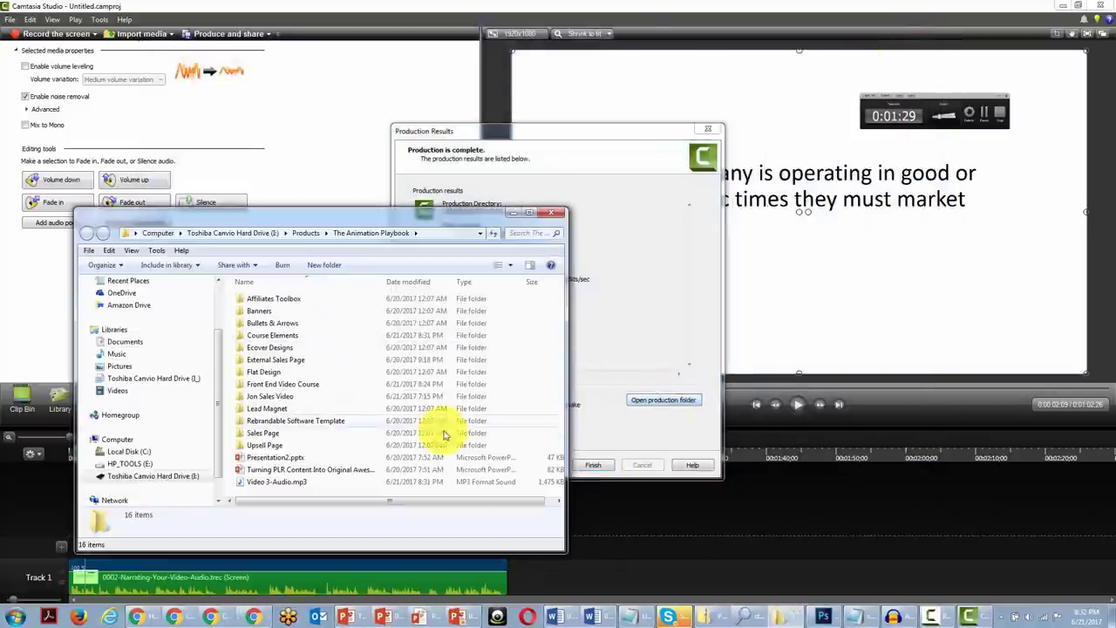
click(297, 481)
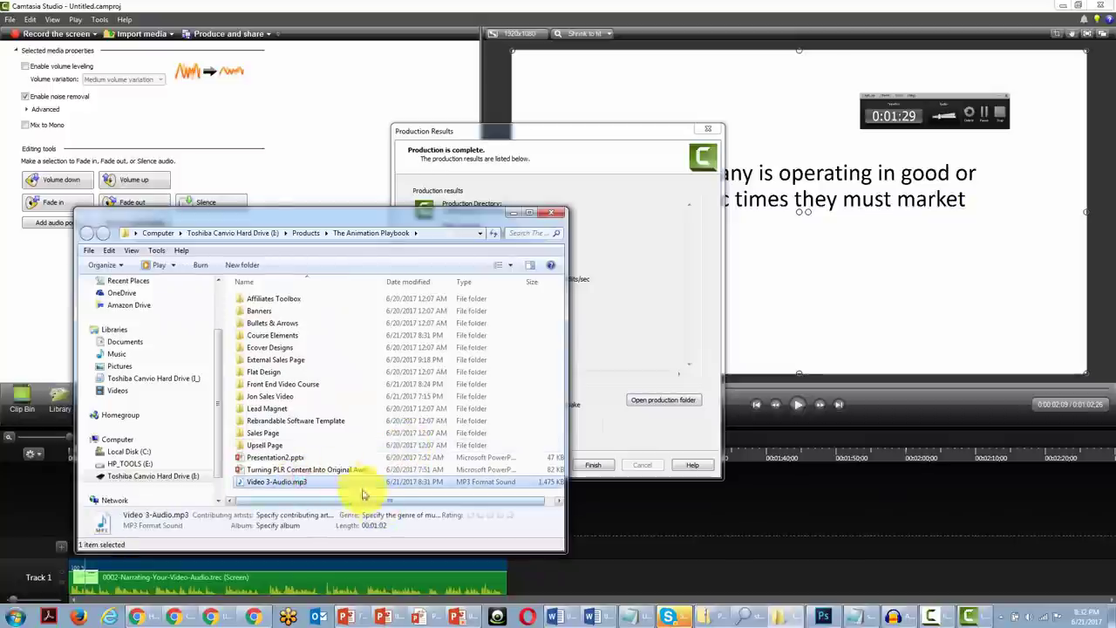
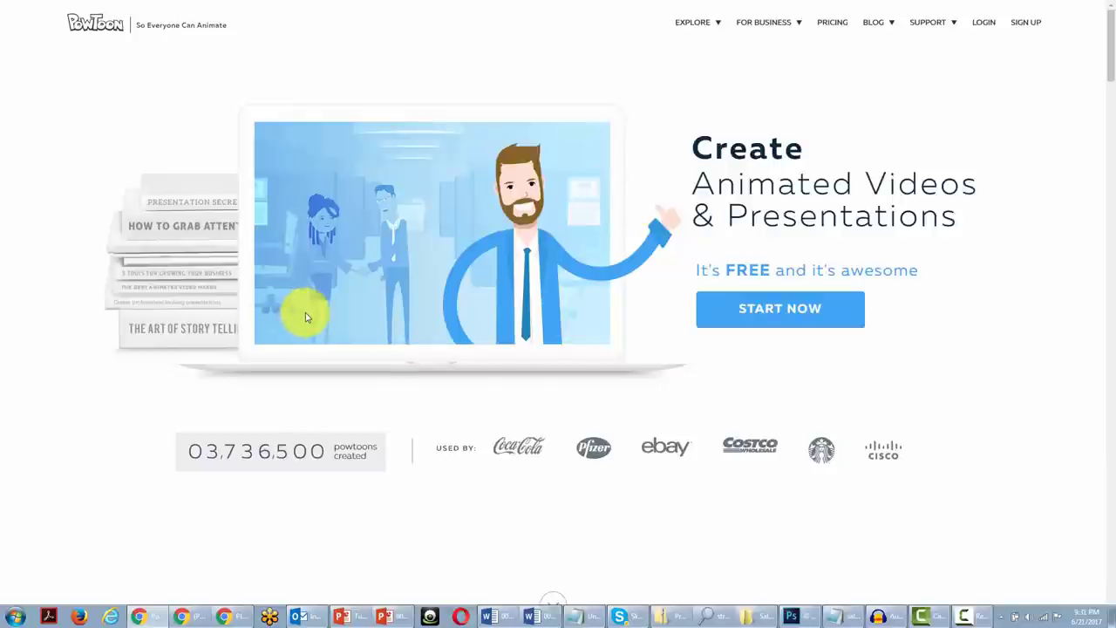
Step: View the RSA ANIMATE: Crises of Capitalism video on YouTube and review slide 2 of the marketing presentation in PowerPoint
key(ctrl+Tab)
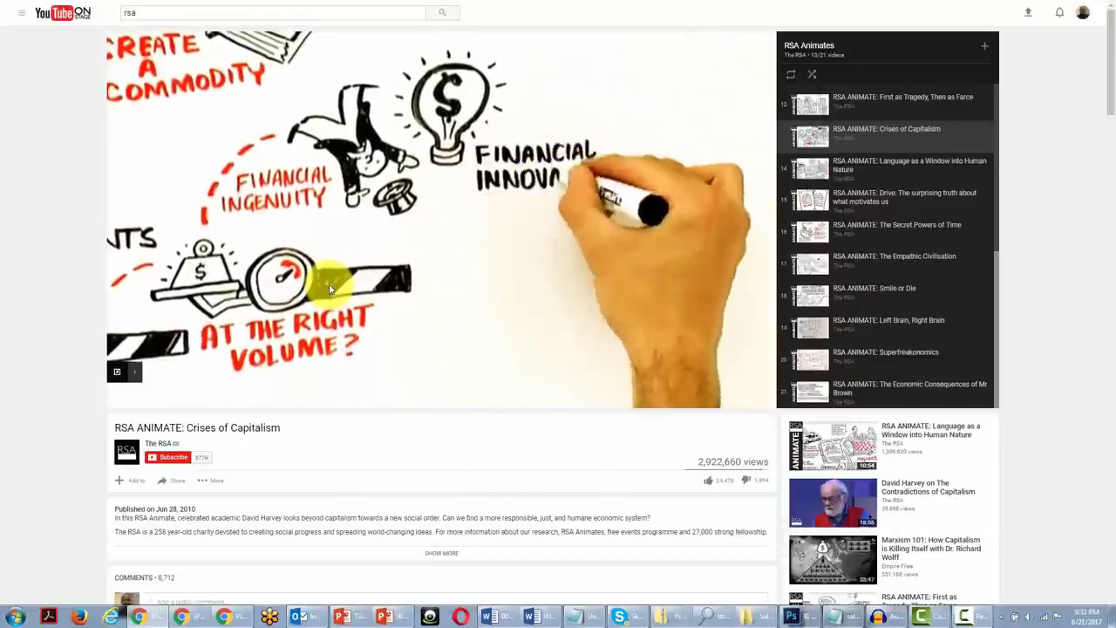
key(ctrl+Tab)
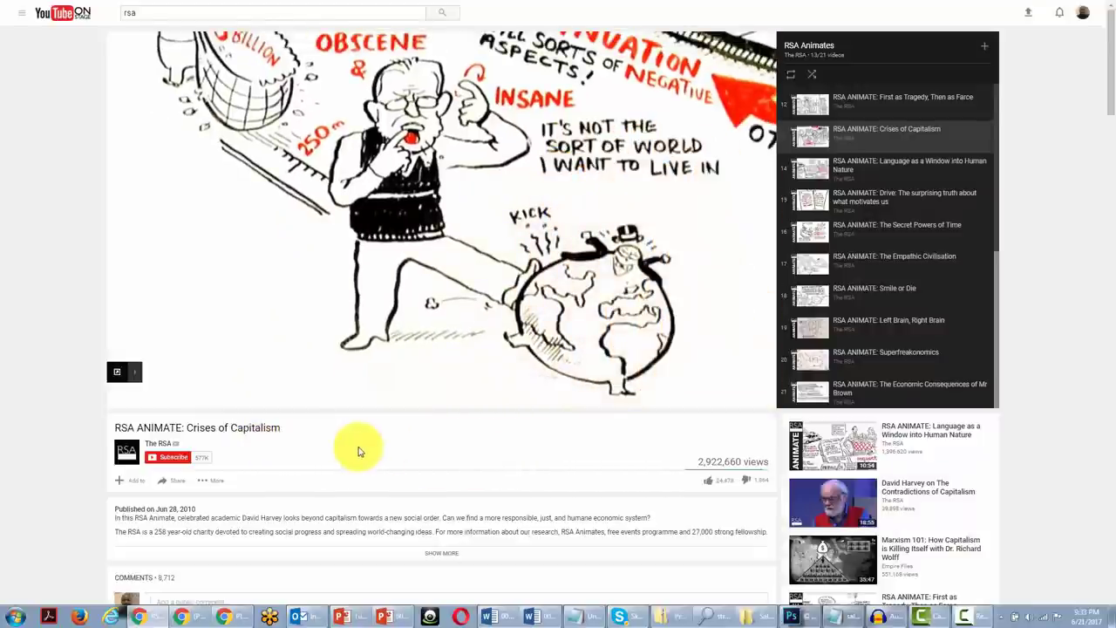
key(alt+Tab)
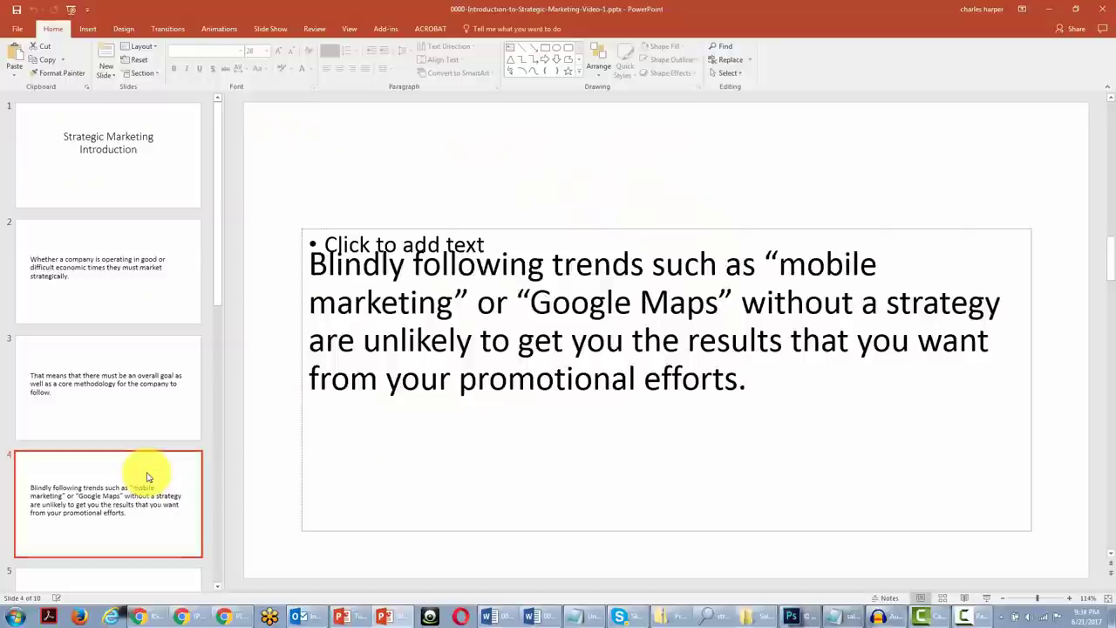
click(102, 250)
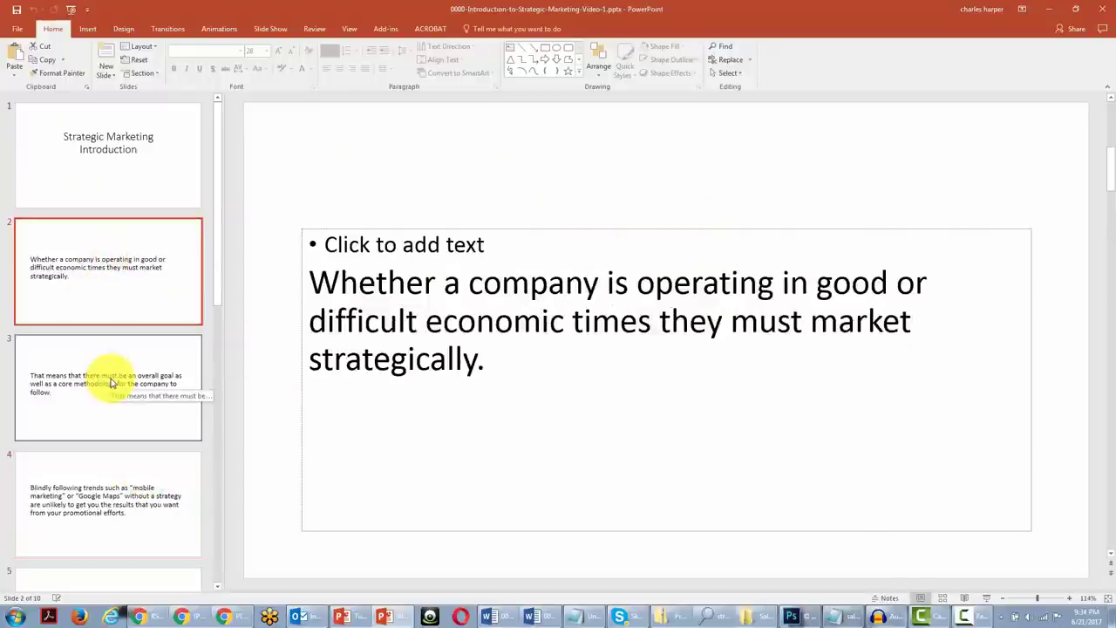
Step: Create a new blank scribe in VideoScribe and open its image library
key(alt+Tab)
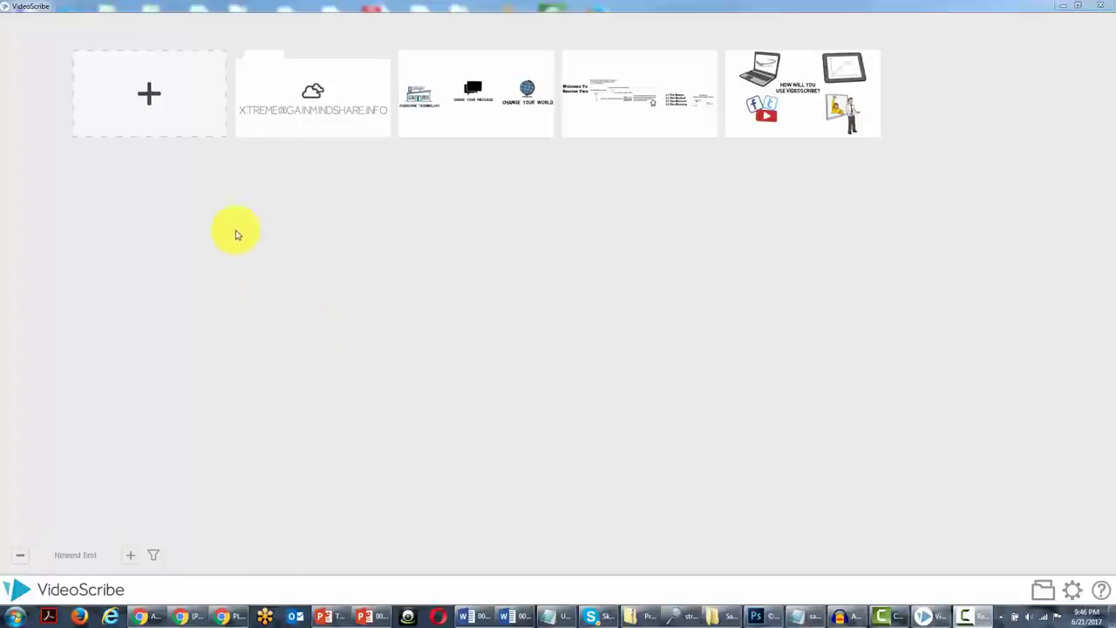
click(151, 99)
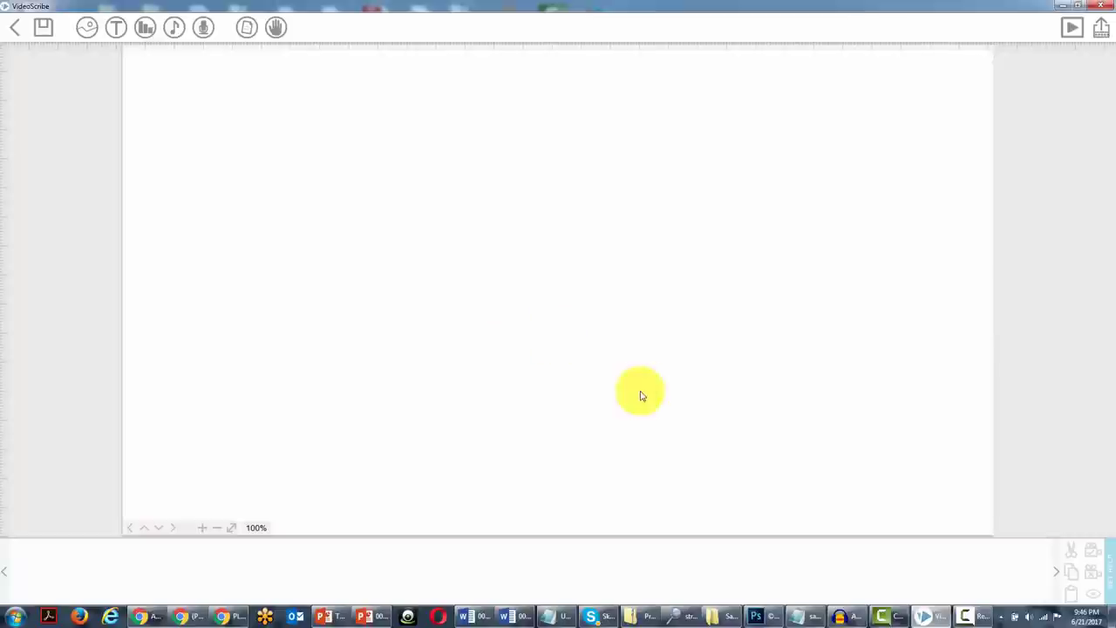
click(88, 30)
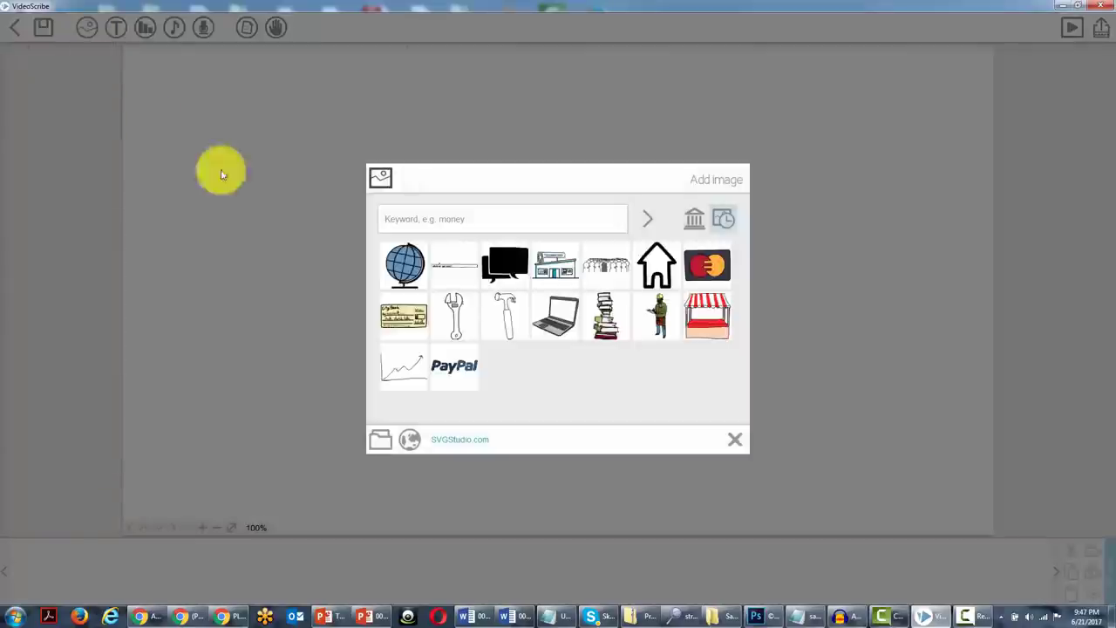
Step: Search the image library for "company" and replace the keyword with "building"
click(480, 216)
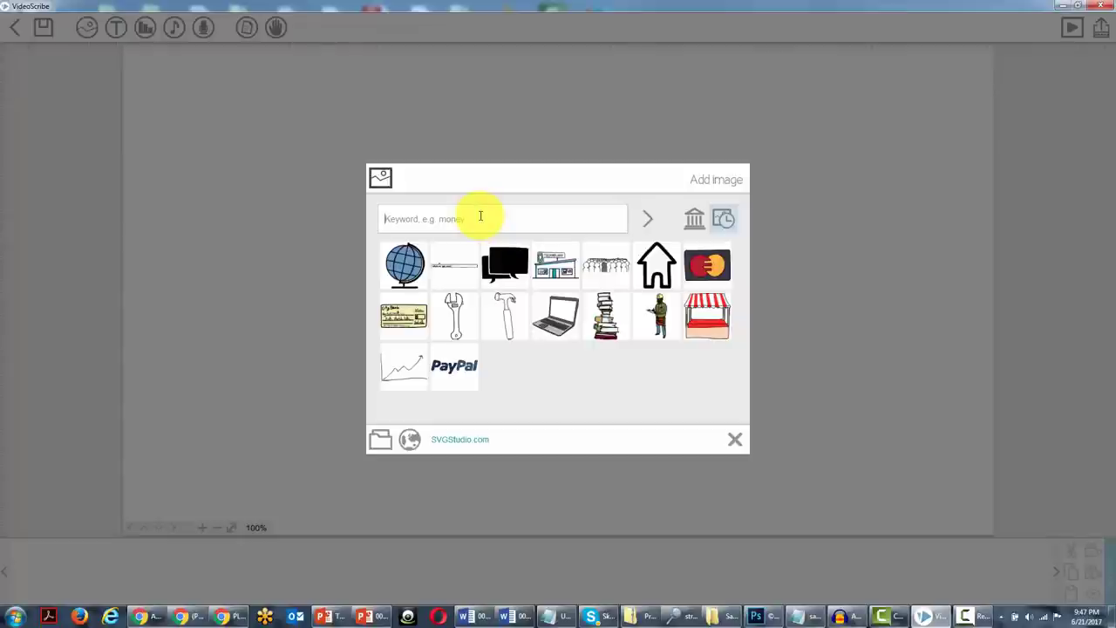
text(company)
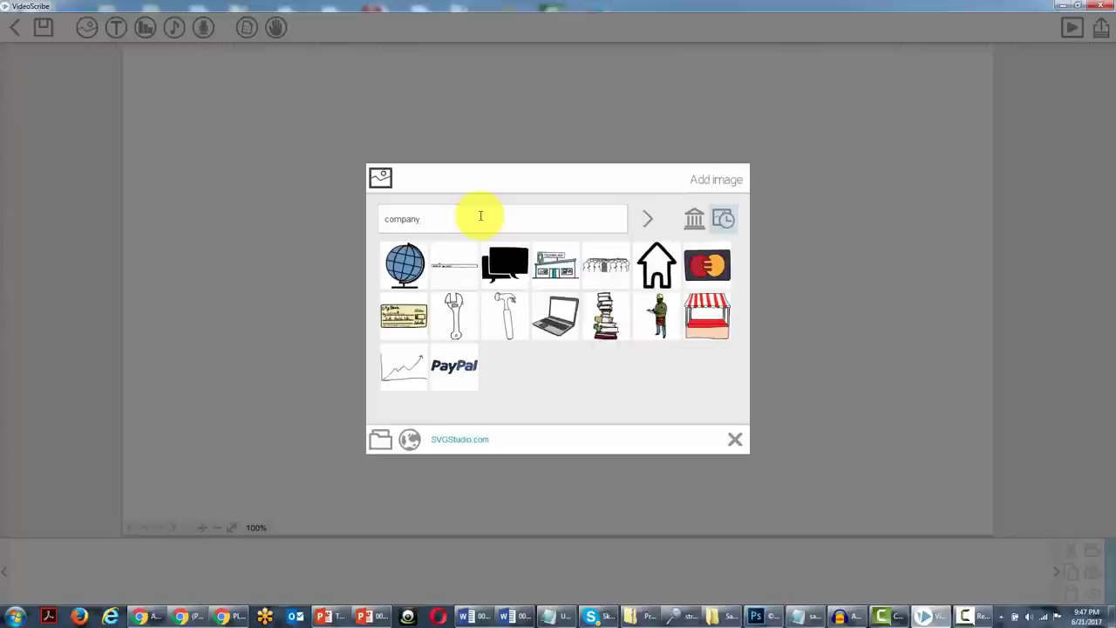
key(Return)
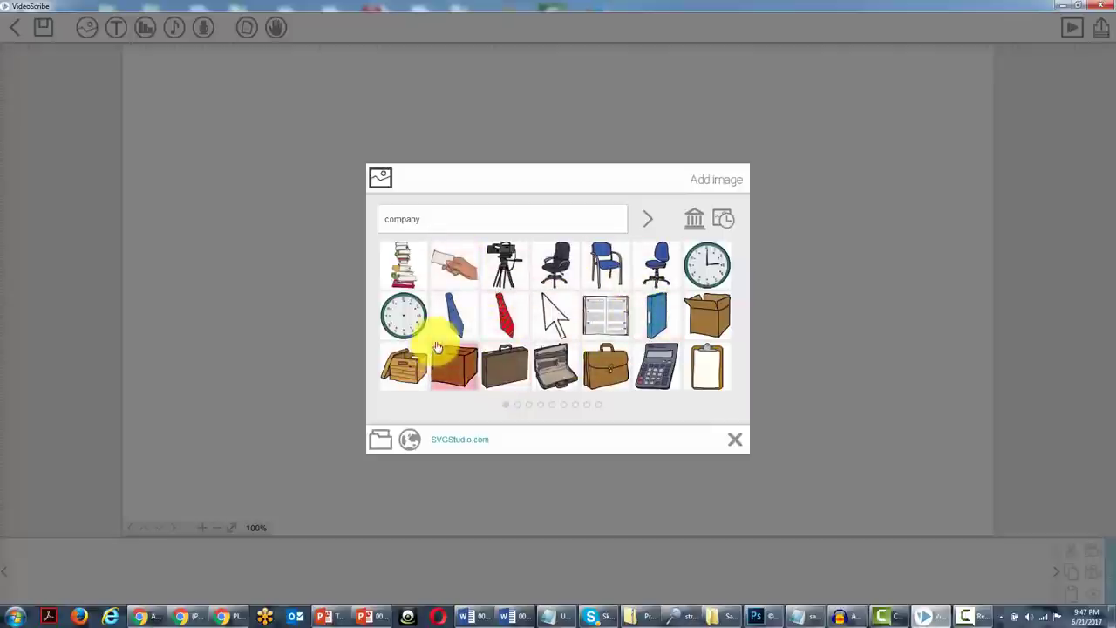
click(453, 220)
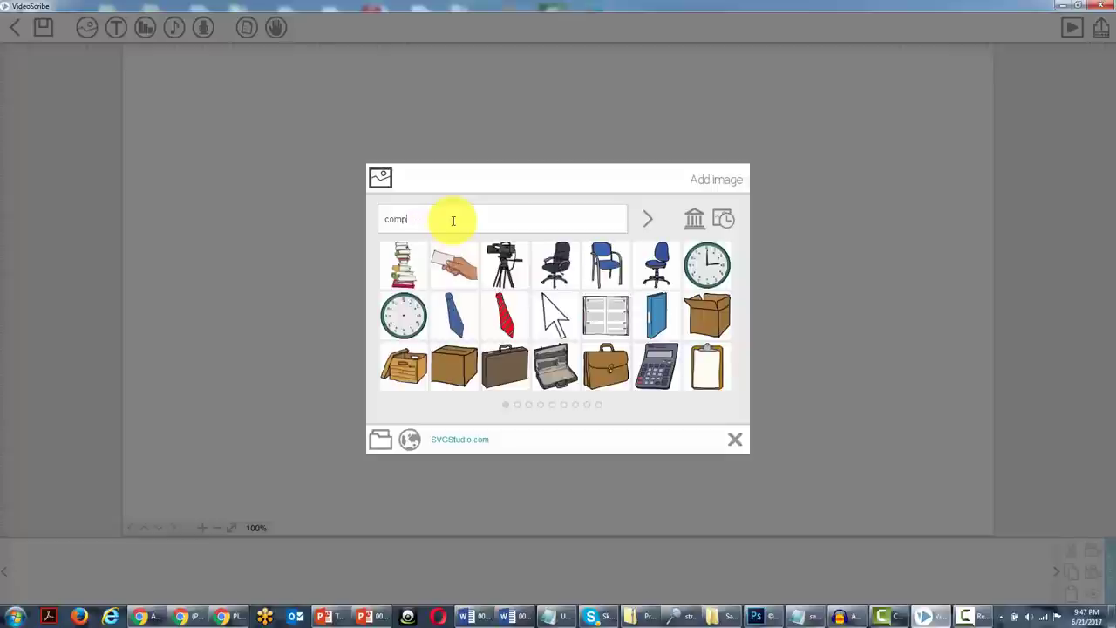
key(BackSpace)
text(building)
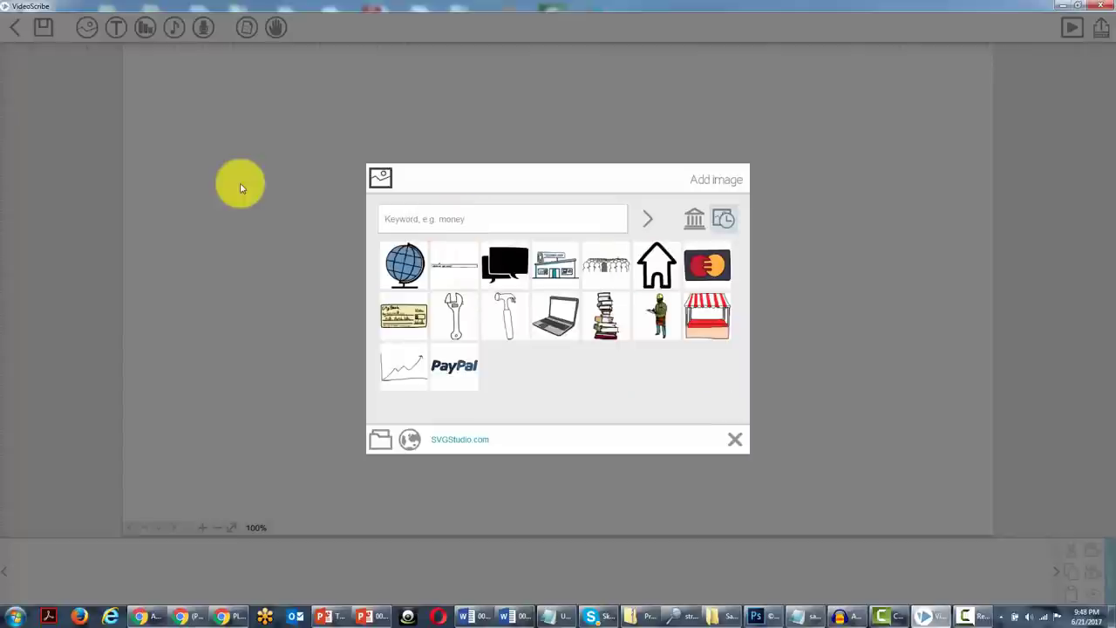
Step: Open the web image import and look through the "company" image results on the GraphicStock site
click(409, 438)
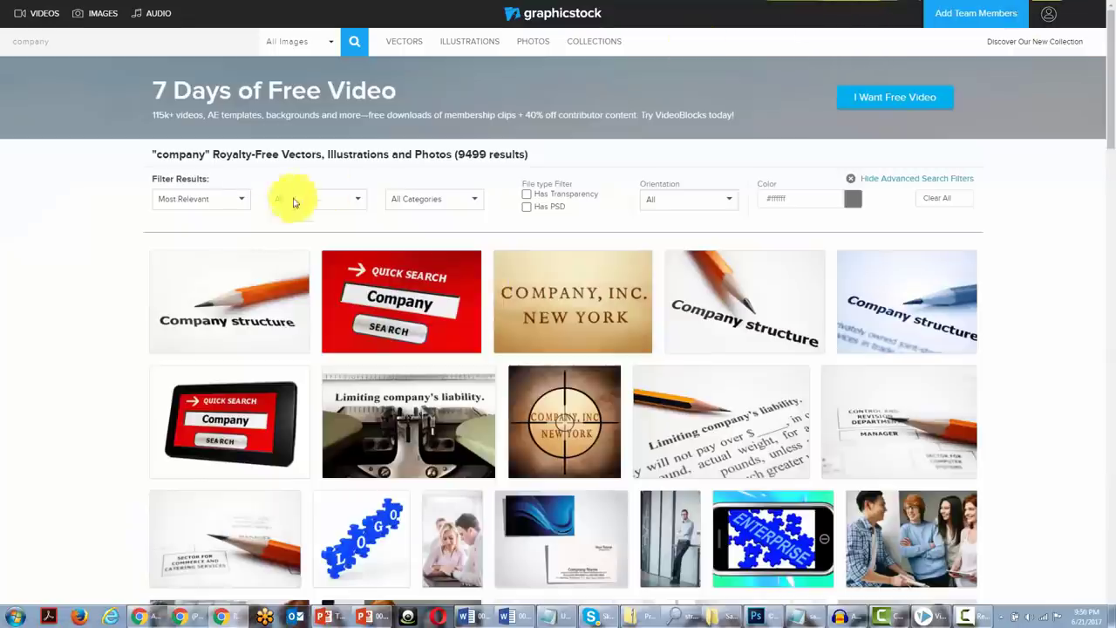
scroll(119, 214, down, 3)
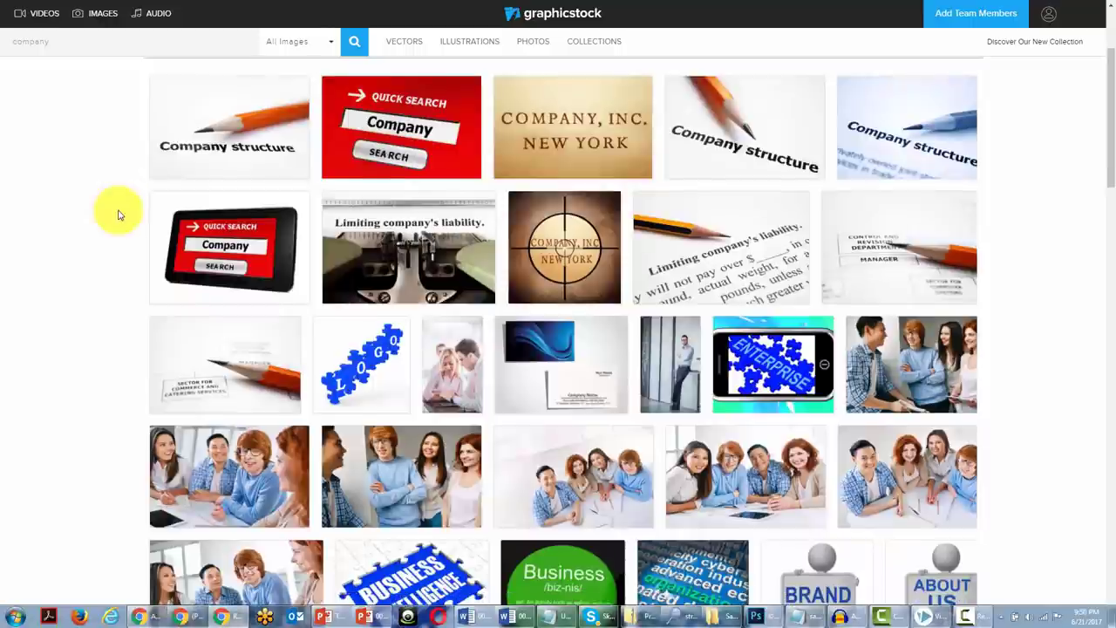
scroll(119, 214, down, 2)
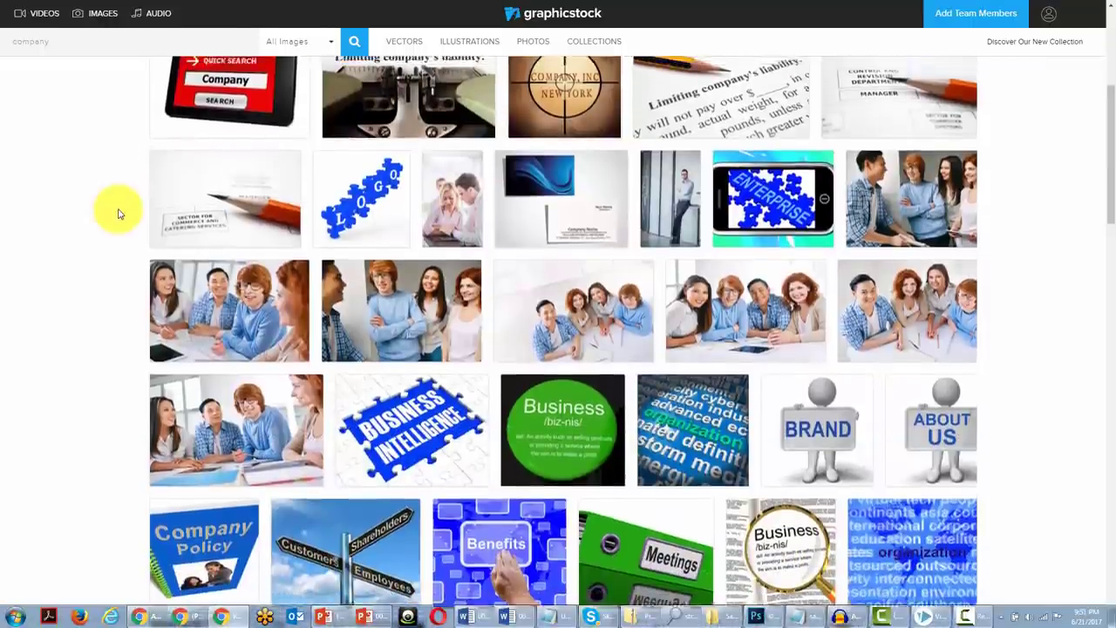
scroll(119, 213, up, 2)
scroll(119, 214, up, 2)
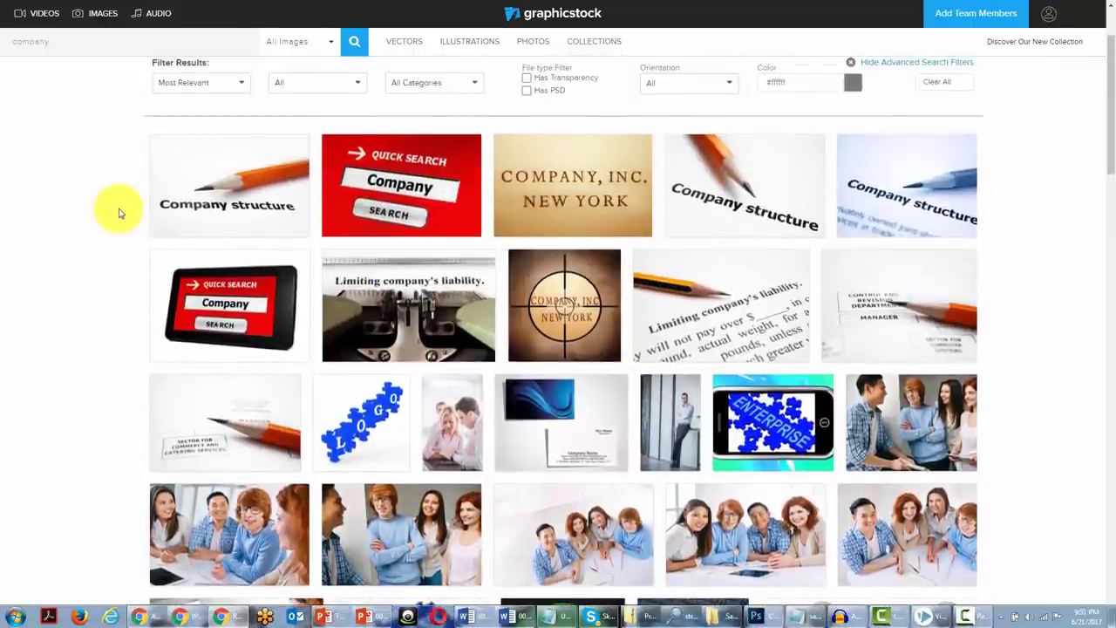
scroll(120, 214, up, 1)
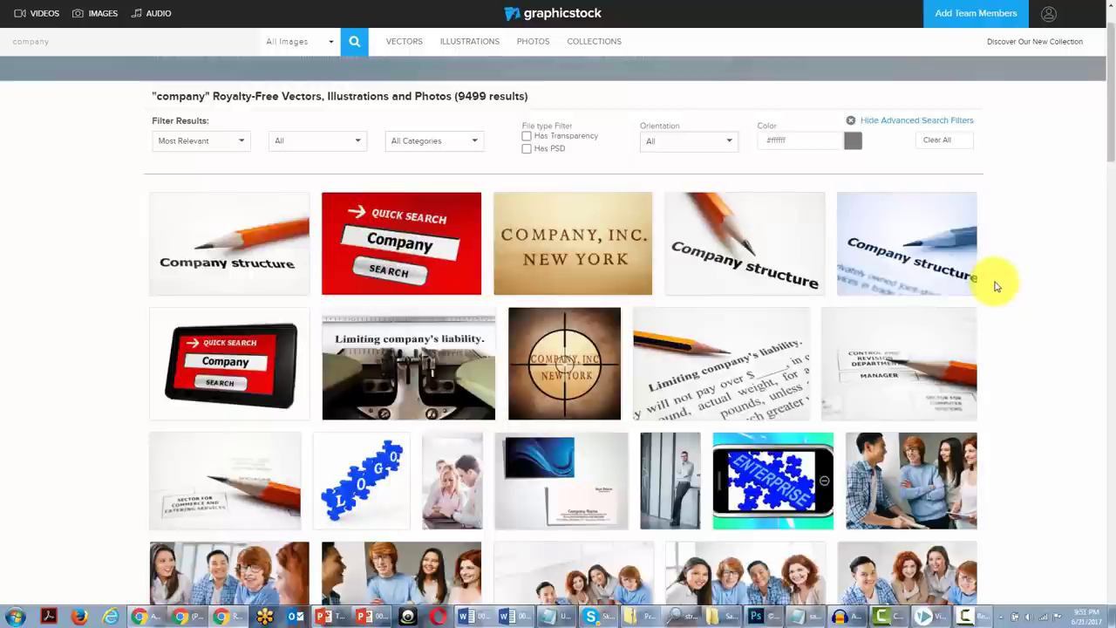
scroll(996, 286, down, 1)
scroll(997, 286, down, 4)
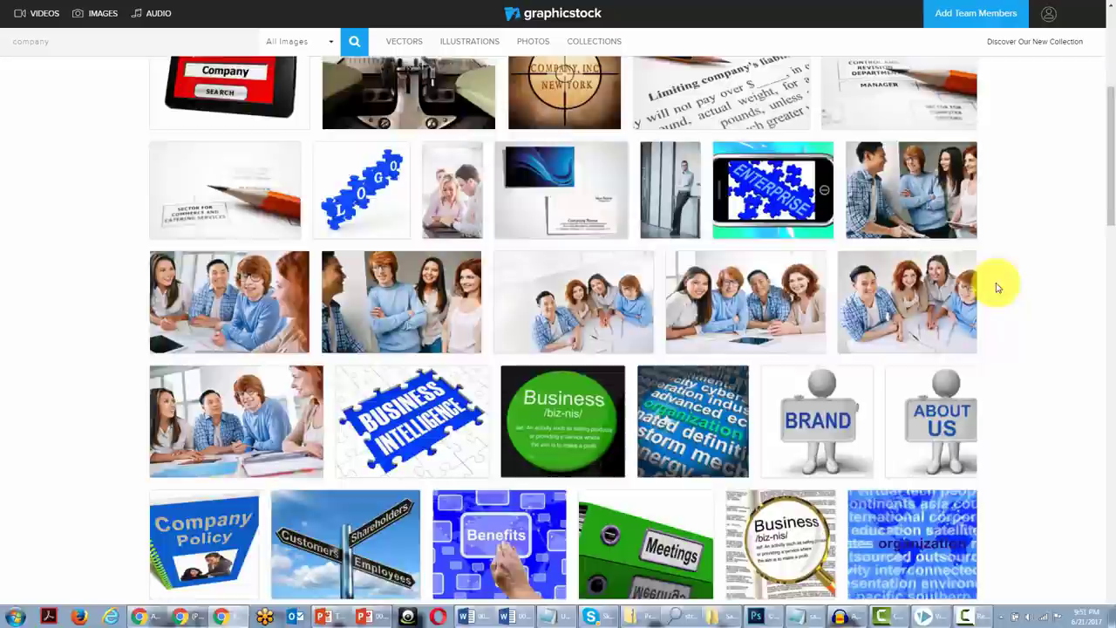
scroll(93, 218, up, 5)
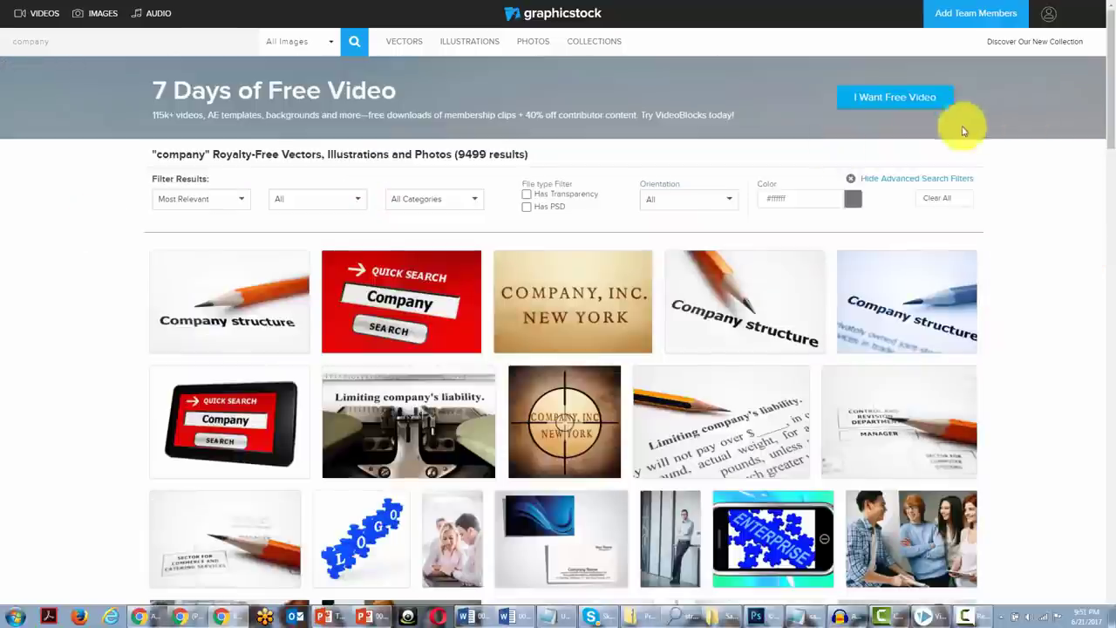
Step: Filter the GraphicStock "company" results to vectors, look them over and return to VideoScribe
click(361, 206)
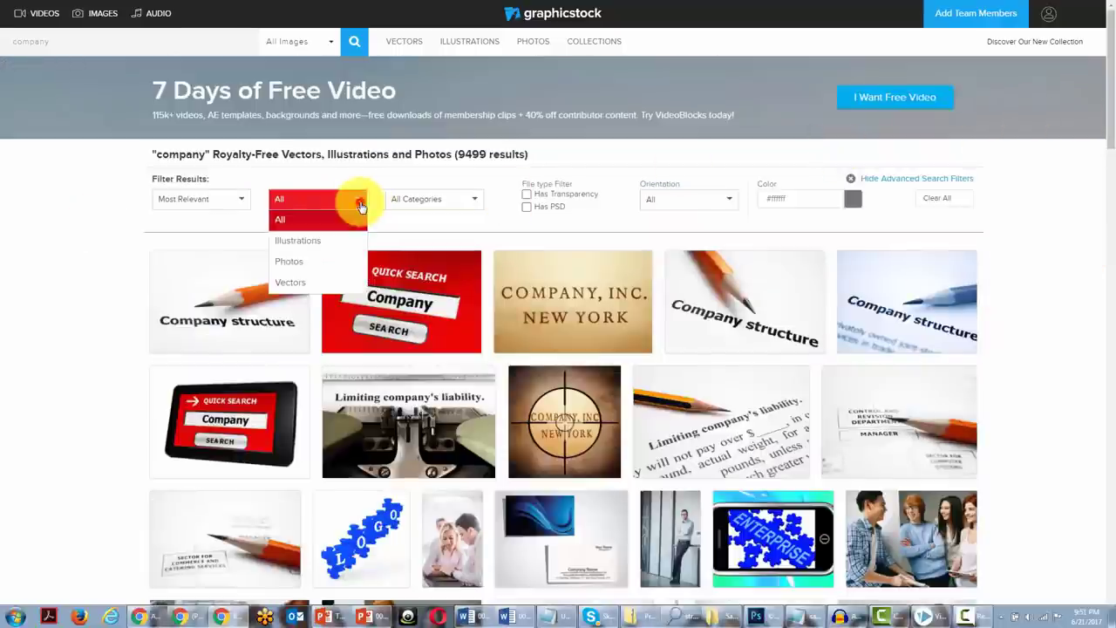
click(299, 282)
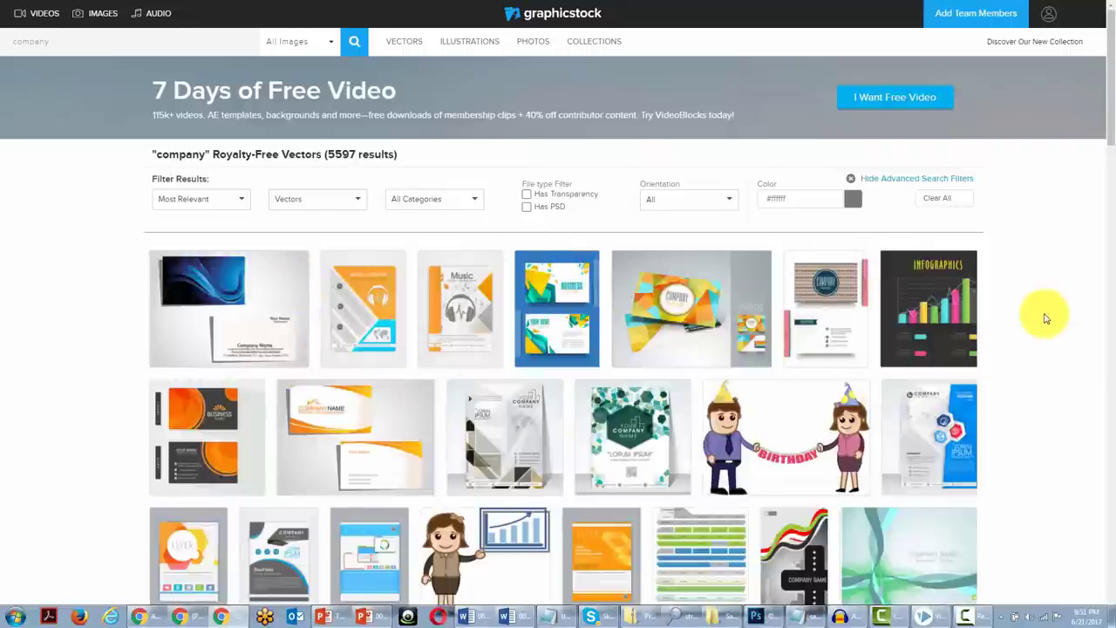
scroll(1045, 319, down, 1)
scroll(1046, 321, up, 1)
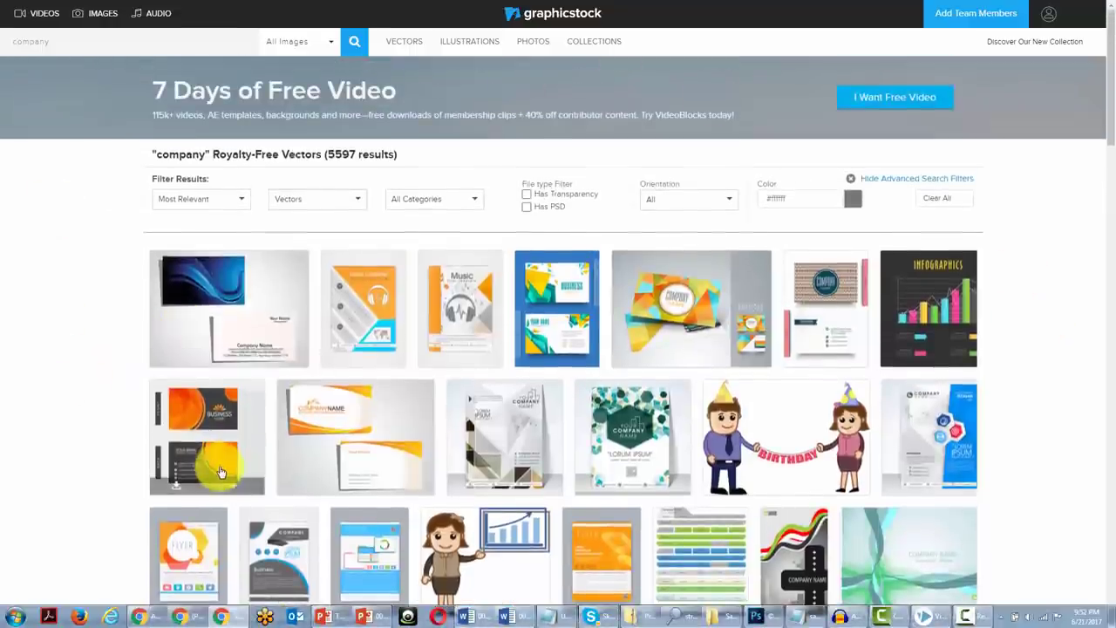
key(alt+Tab)
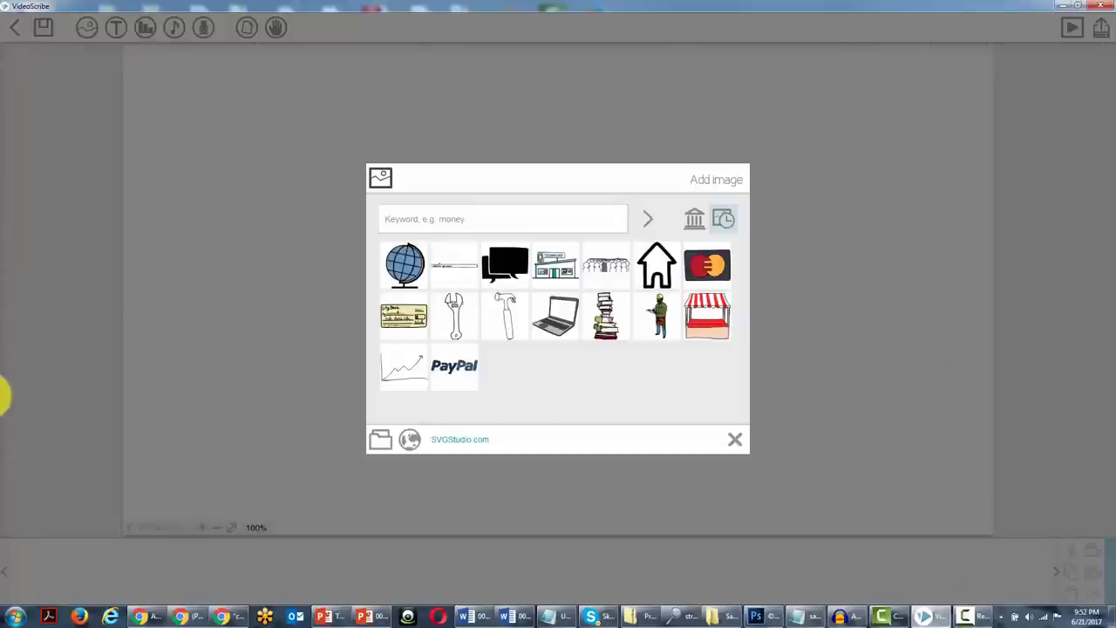
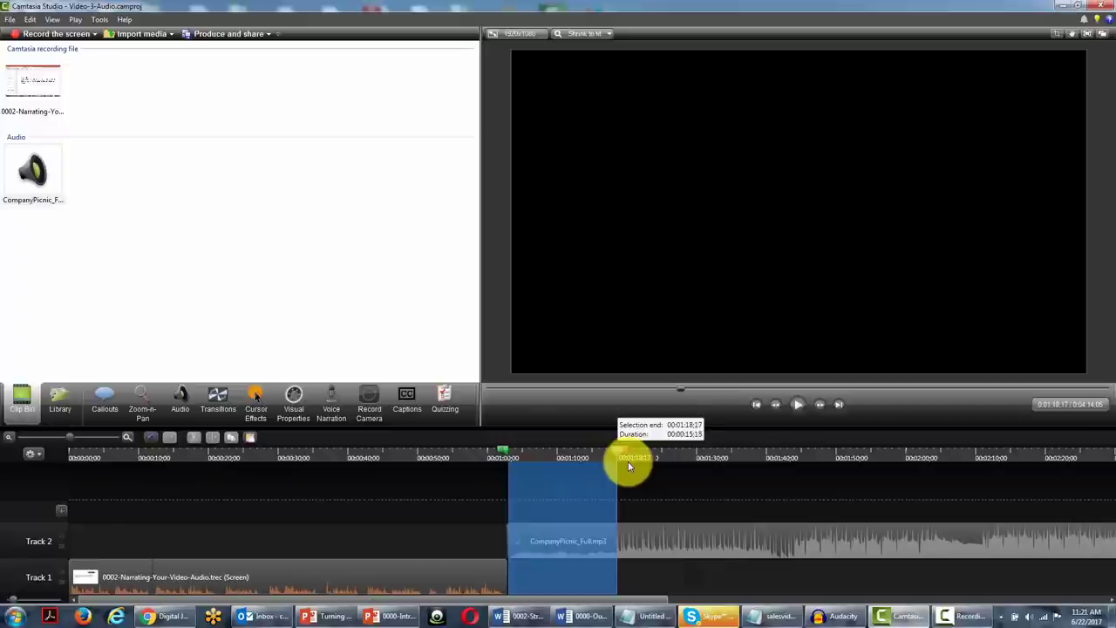
Step: Cut the quiet opening of the CompanyPicnic_Full music up to 0:01:18;12 and move the remaining clip to the start of Track 2
drag(567, 523, 638, 538)
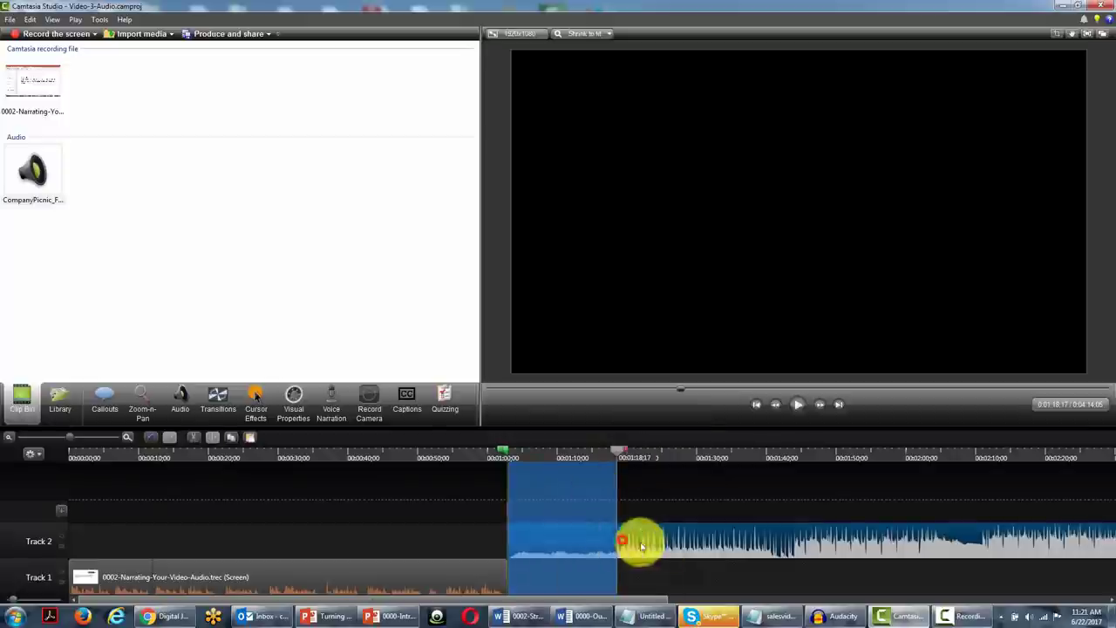
drag(626, 453, 626, 459)
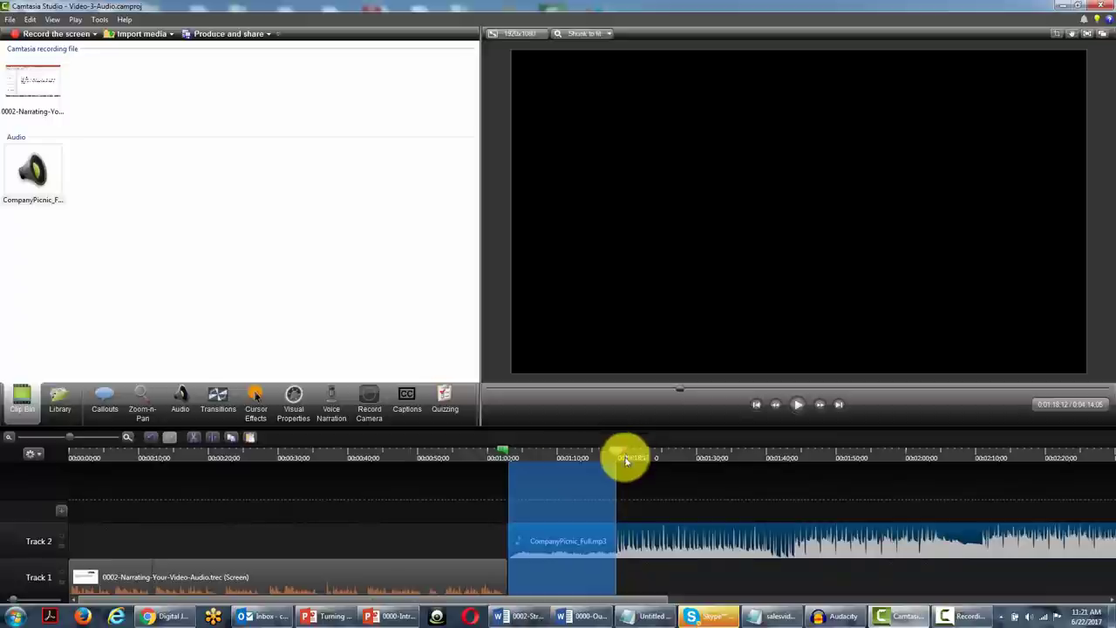
click(195, 440)
drag(679, 535, 18, 543)
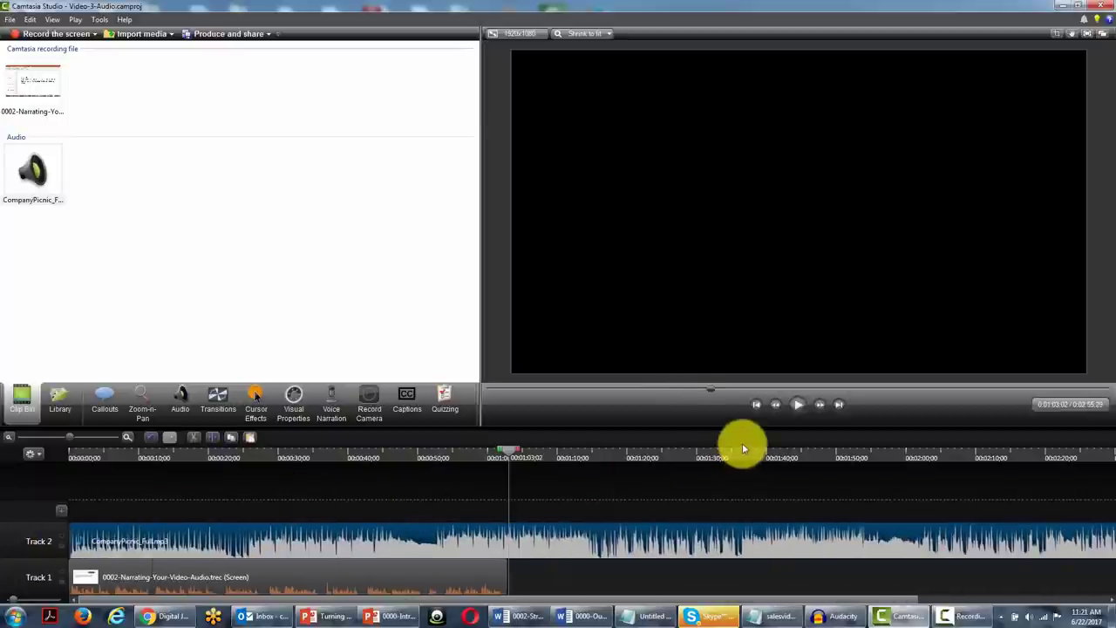
Step: Split the music clip at 0:01:05;15, just past the end of the narration, and delete the part after the split
key(ctrl+Home)
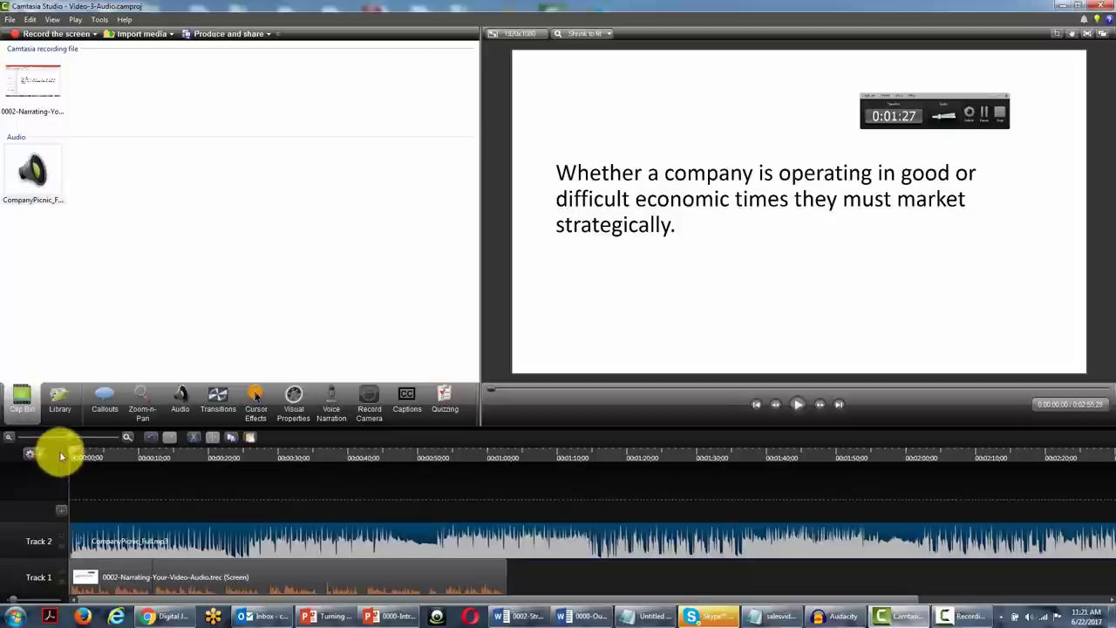
drag(73, 455, 527, 463)
click(563, 544)
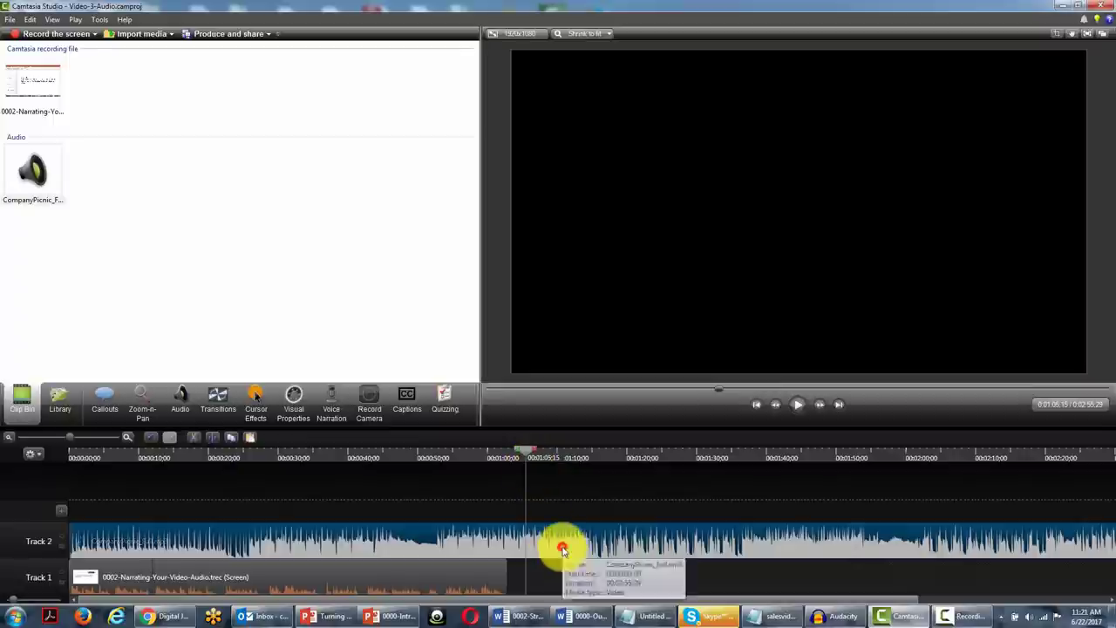
click(210, 439)
click(643, 542)
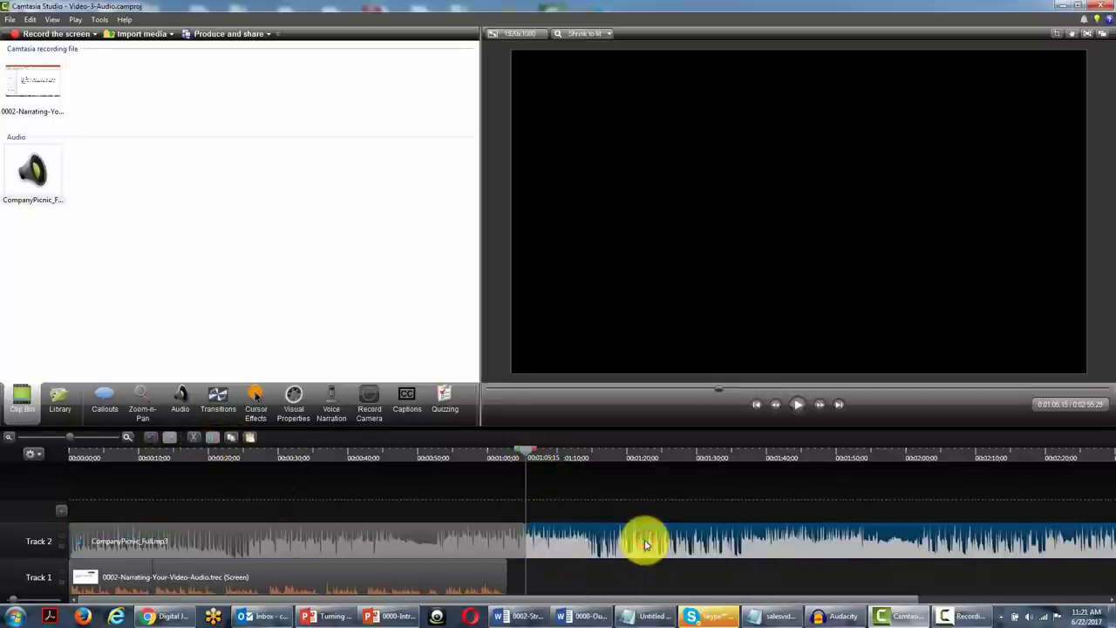
key(Delete)
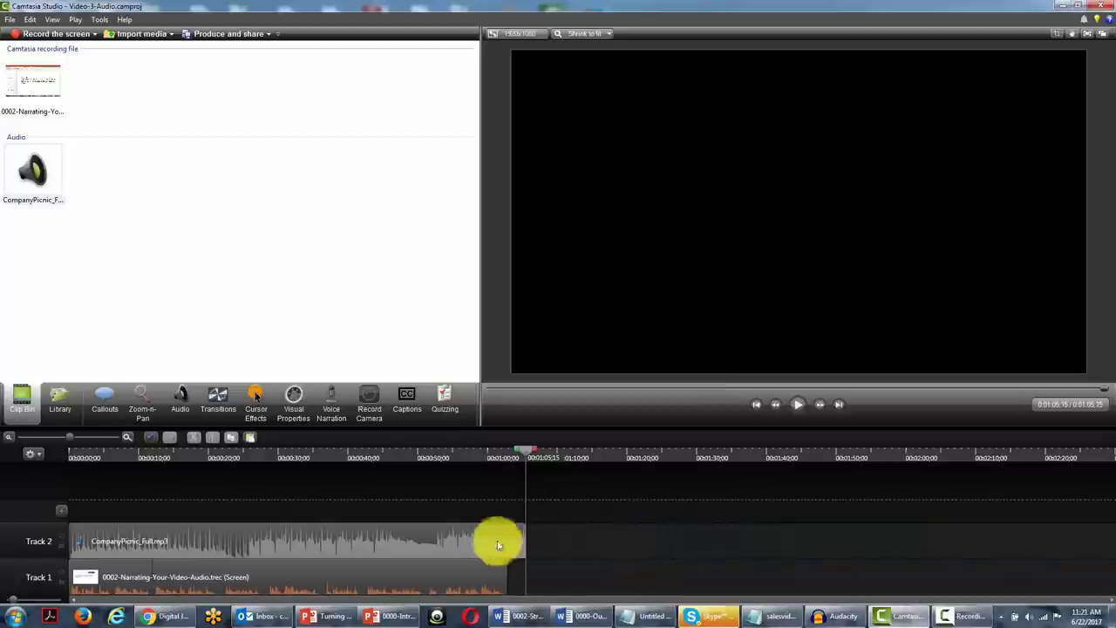
Step: Add an audio fade-in and fade-out to the trimmed music clip on Track 2
click(293, 537)
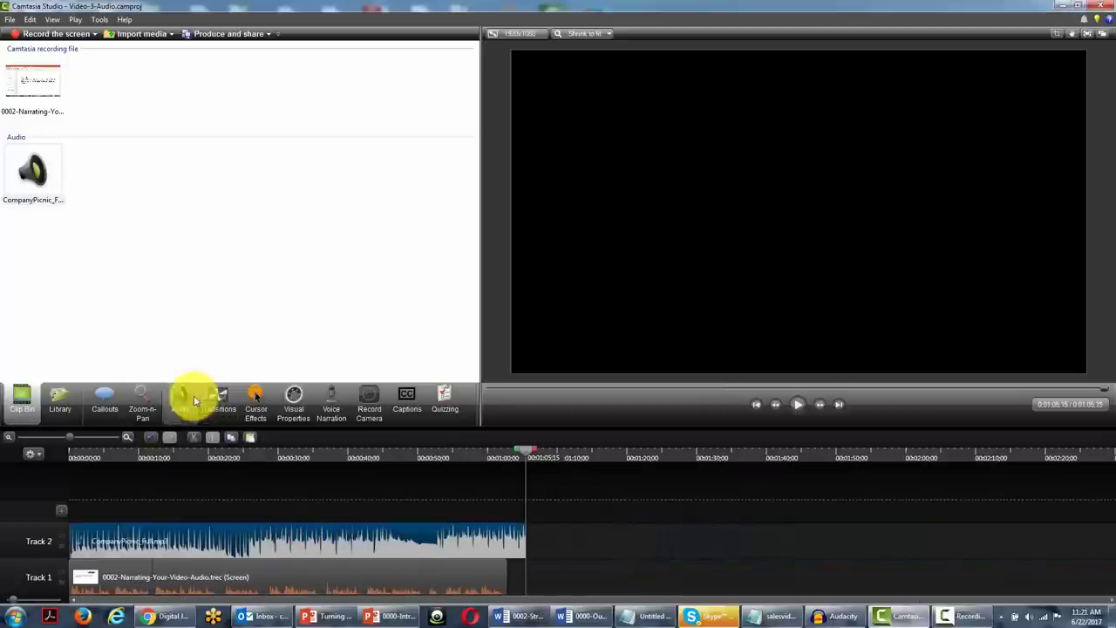
click(179, 397)
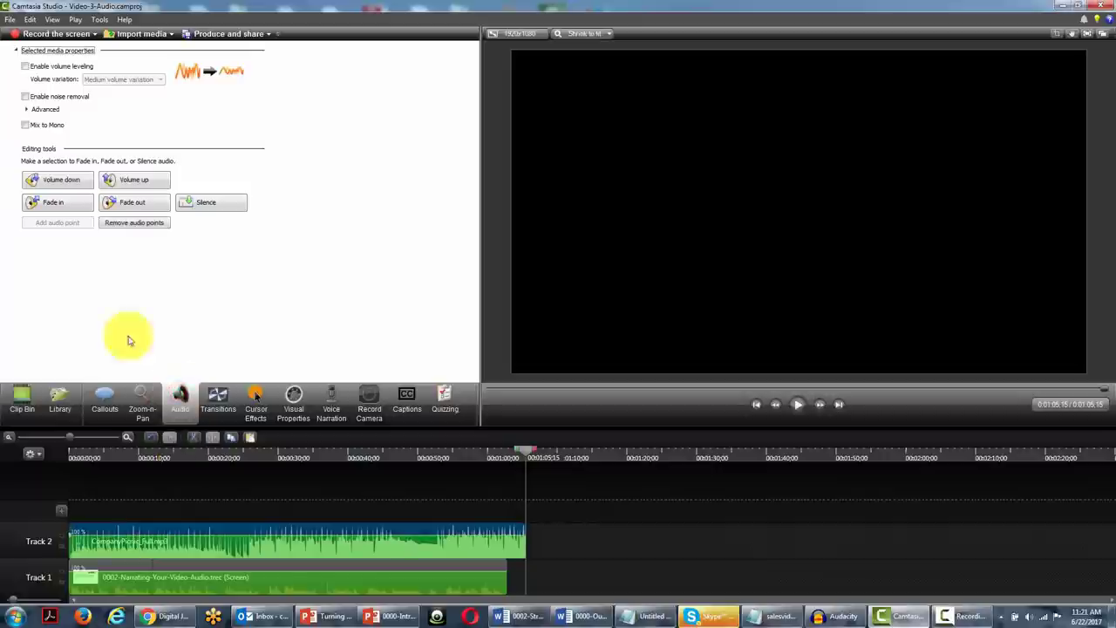
click(288, 548)
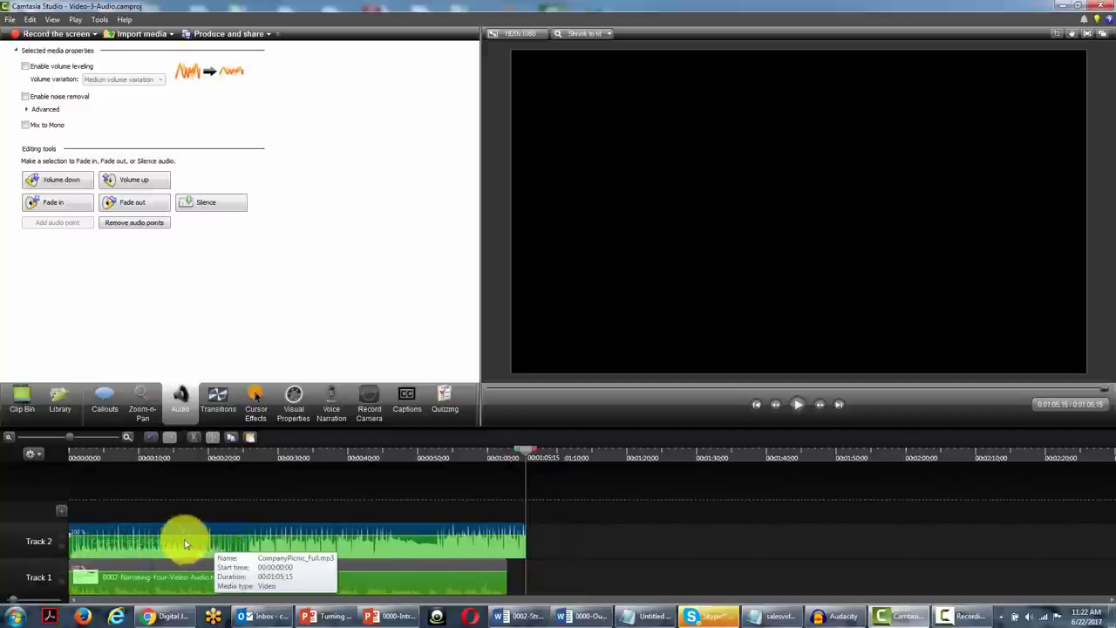
click(54, 207)
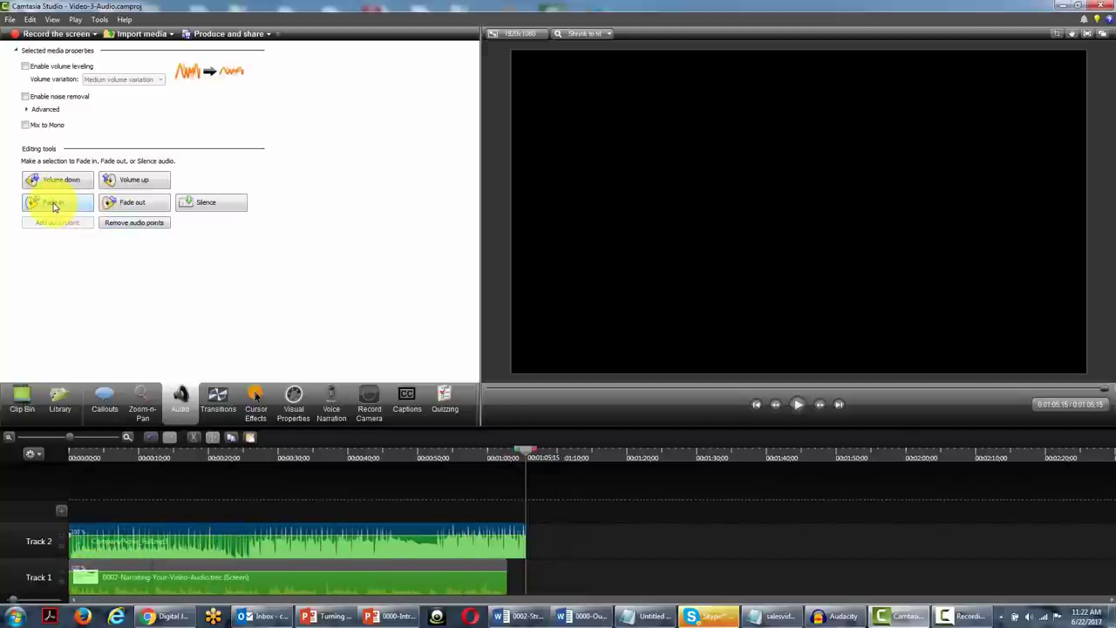
click(158, 208)
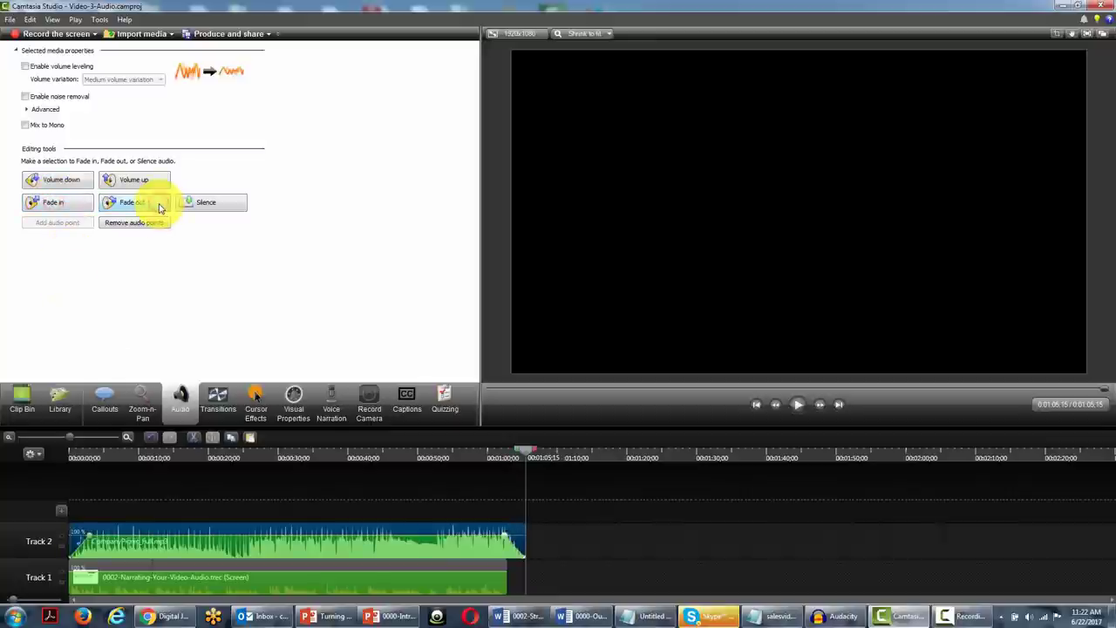
Step: Lower the music clip's volume in seven steps so that it sits far below the narration
click(53, 180)
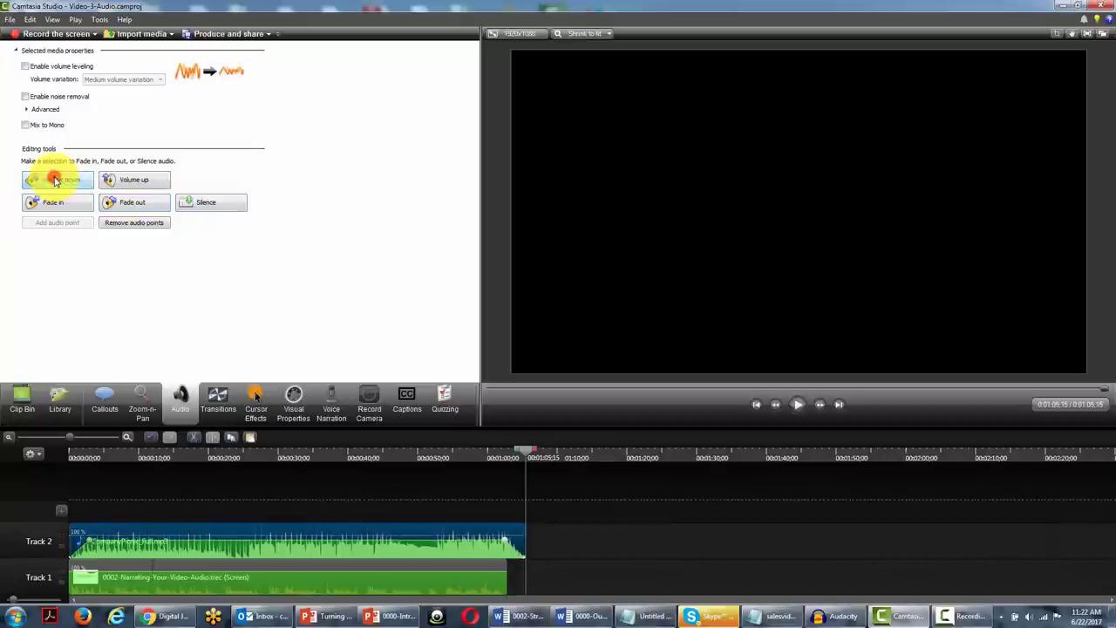
click(54, 179)
click(54, 180)
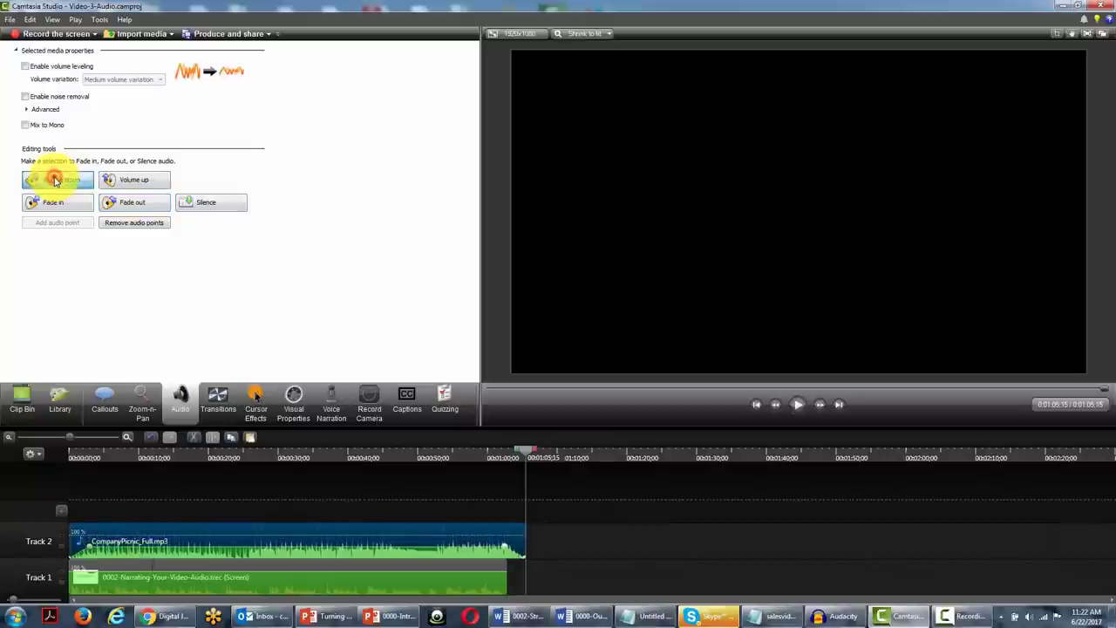
click(54, 179)
click(54, 179)
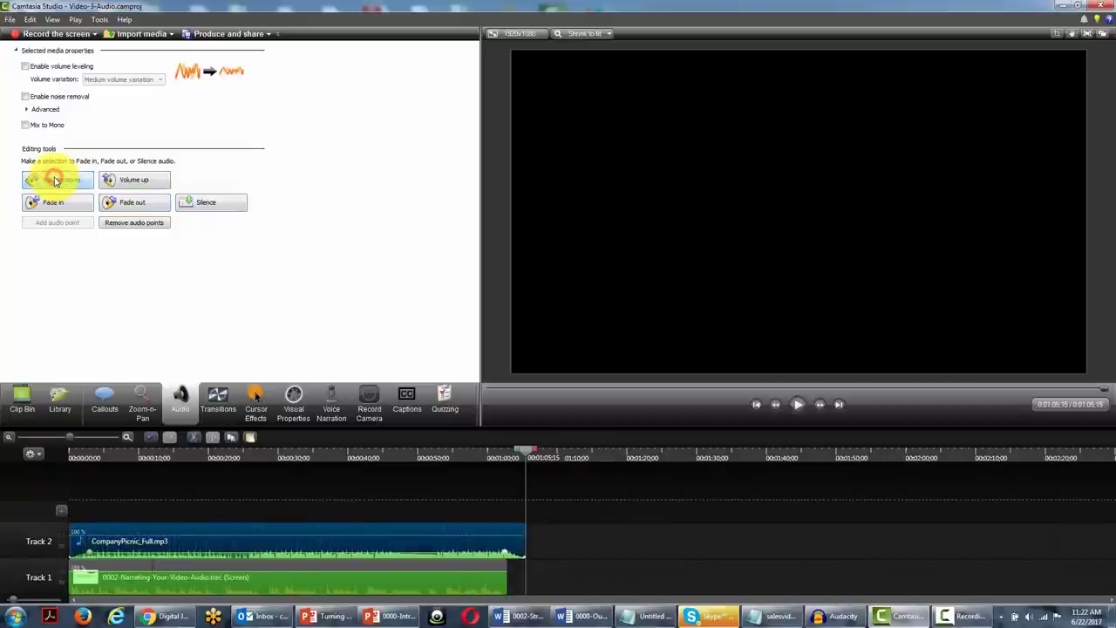
click(54, 179)
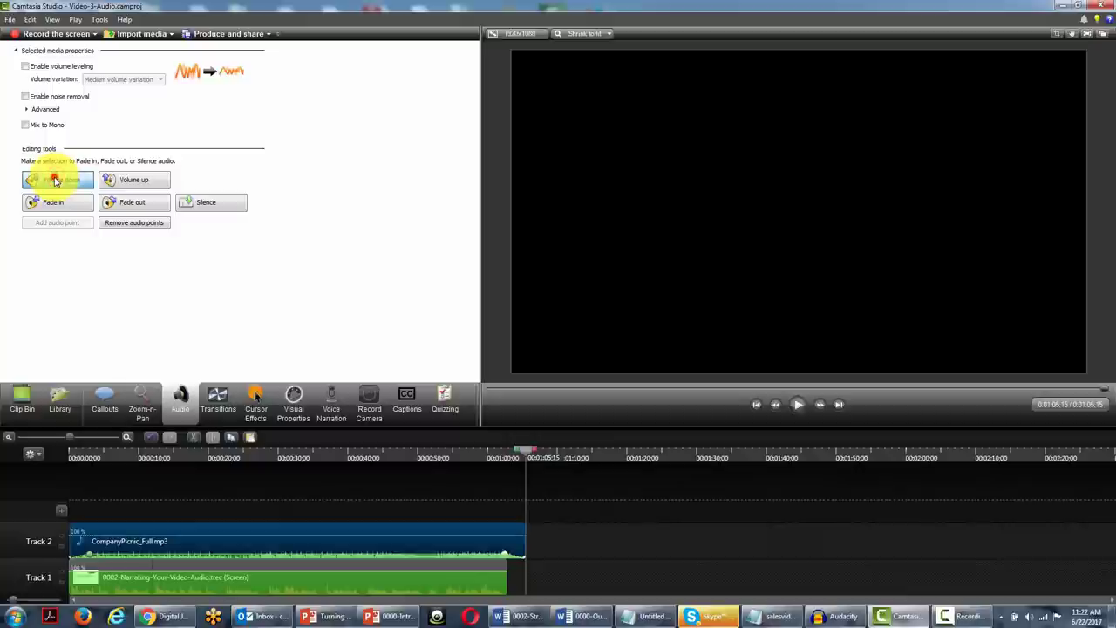
click(54, 179)
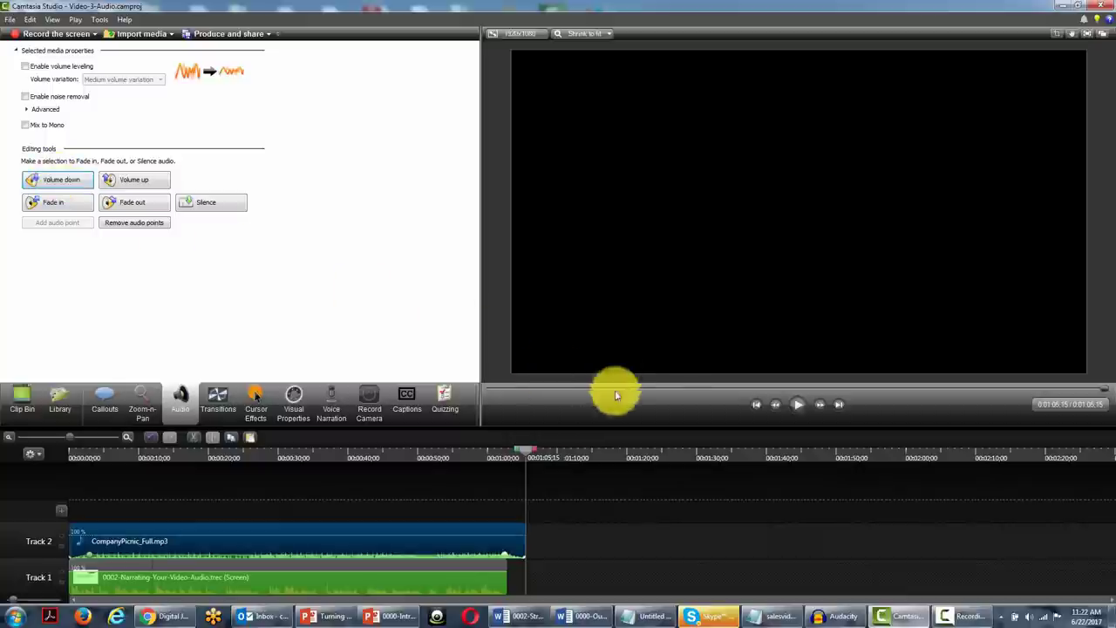
Step: Play the mix from the beginning to check the balance, then reduce the music volume by one more step and return to the start
click(753, 407)
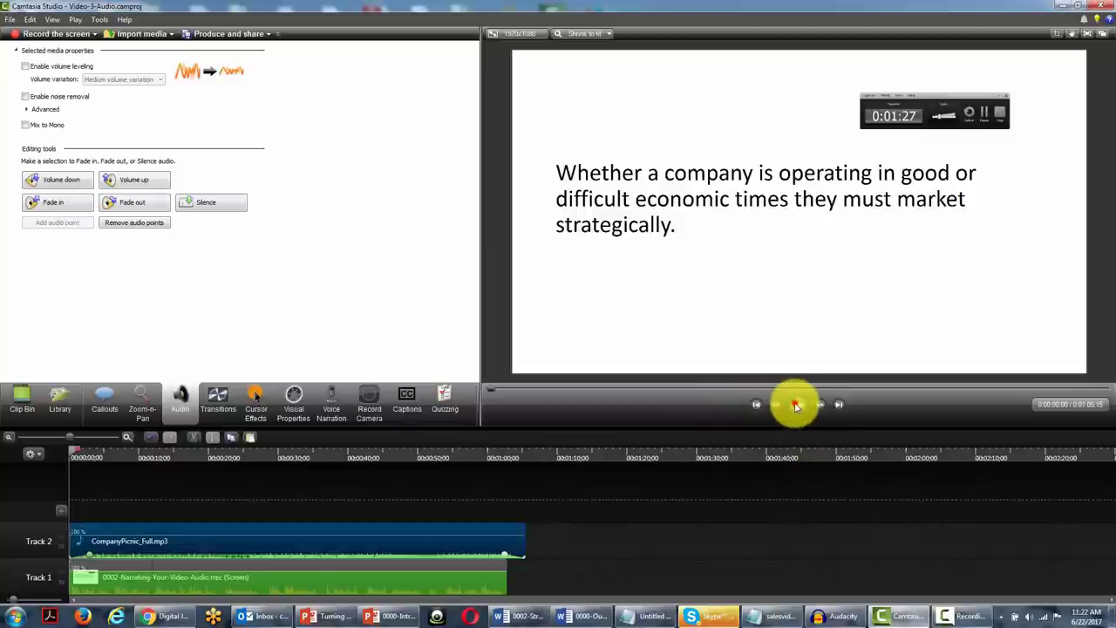
click(795, 407)
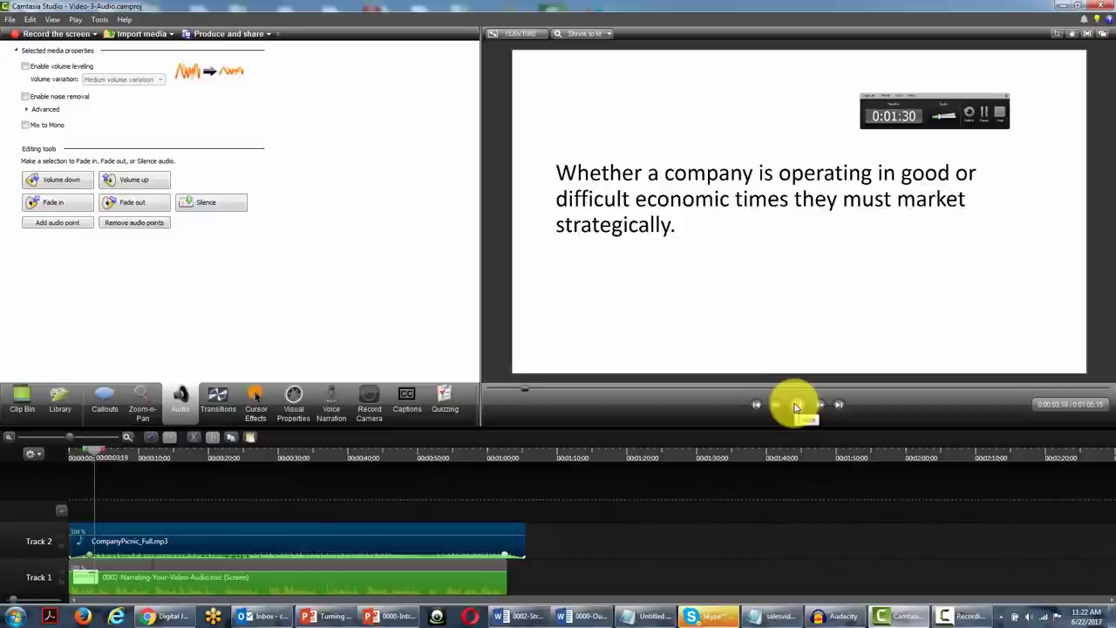
click(795, 406)
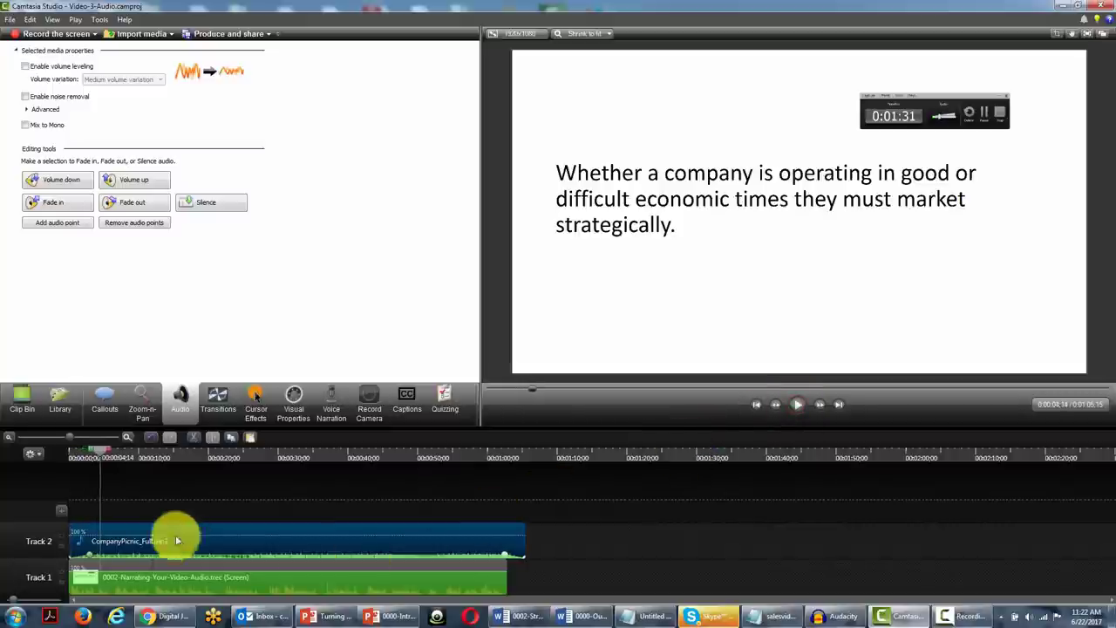
click(69, 183)
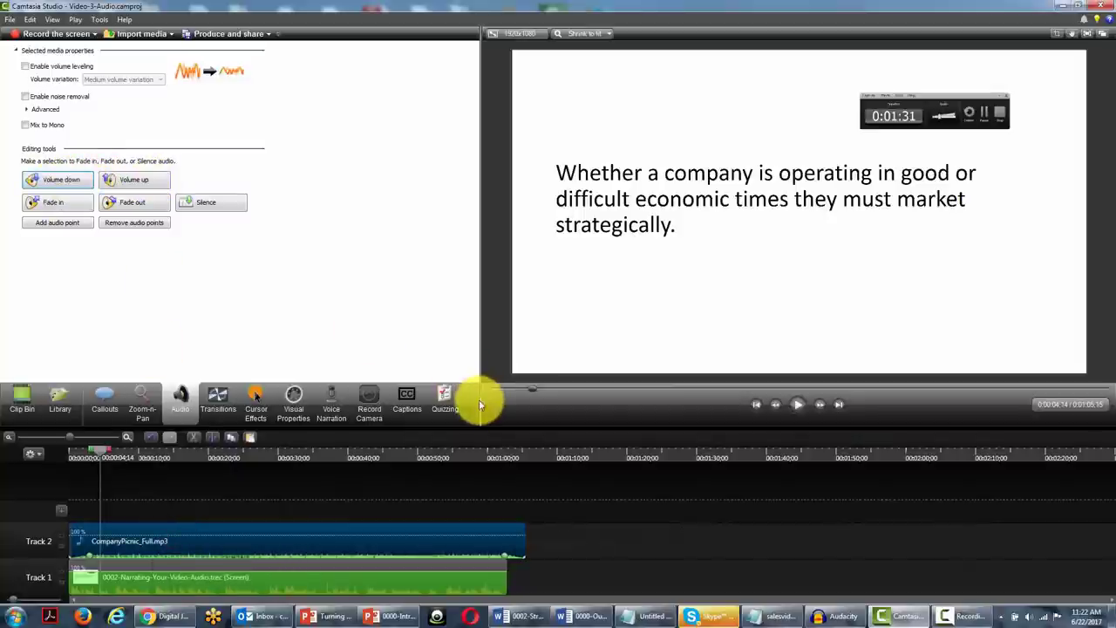
click(756, 403)
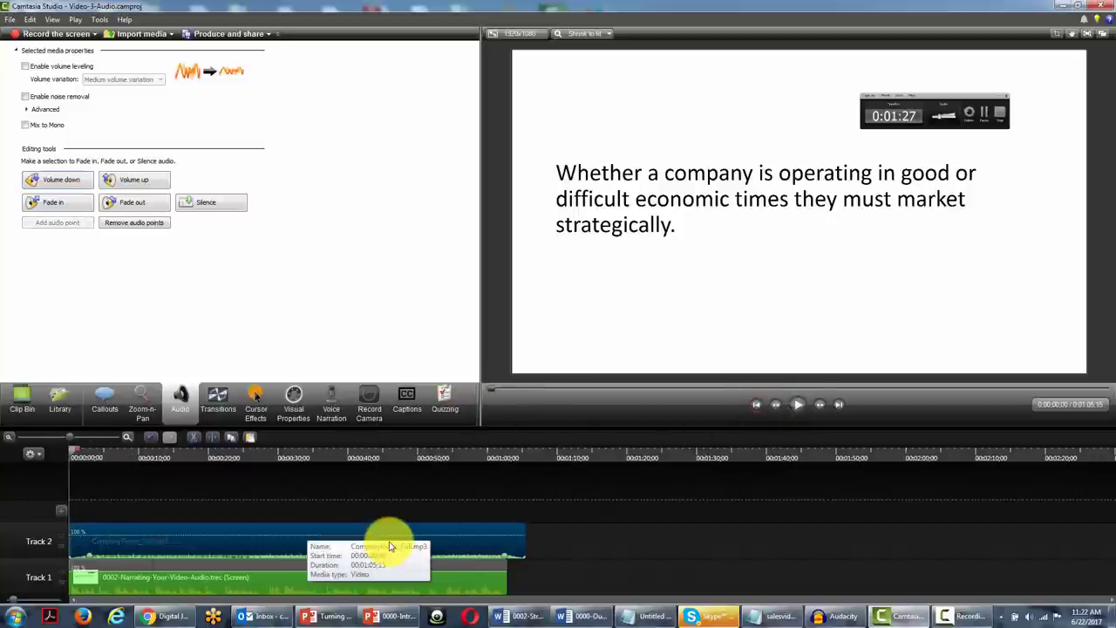
Step: Produce the project as an MP3 with the mo3 preset, name it Video-3-Audio-With-Music, and pause the playback of the result
click(269, 35)
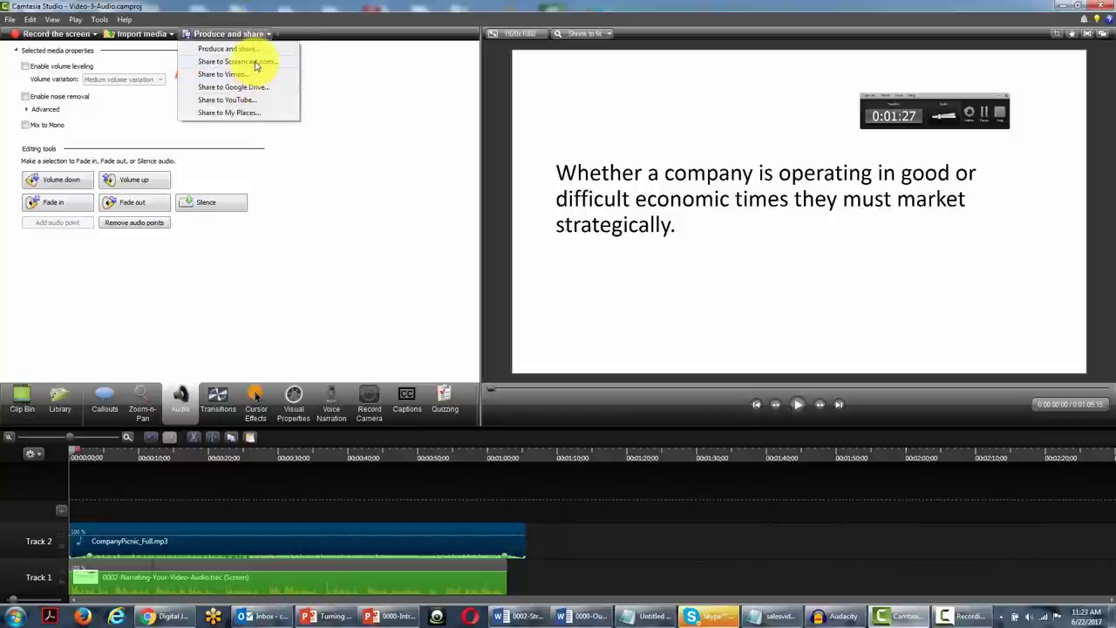
click(233, 49)
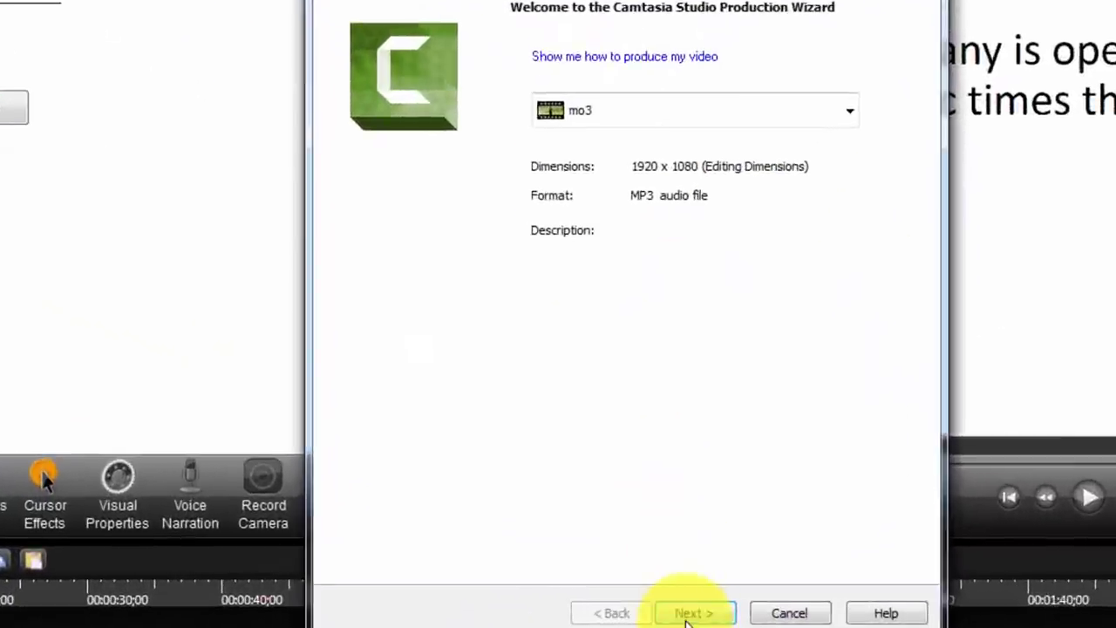
click(669, 614)
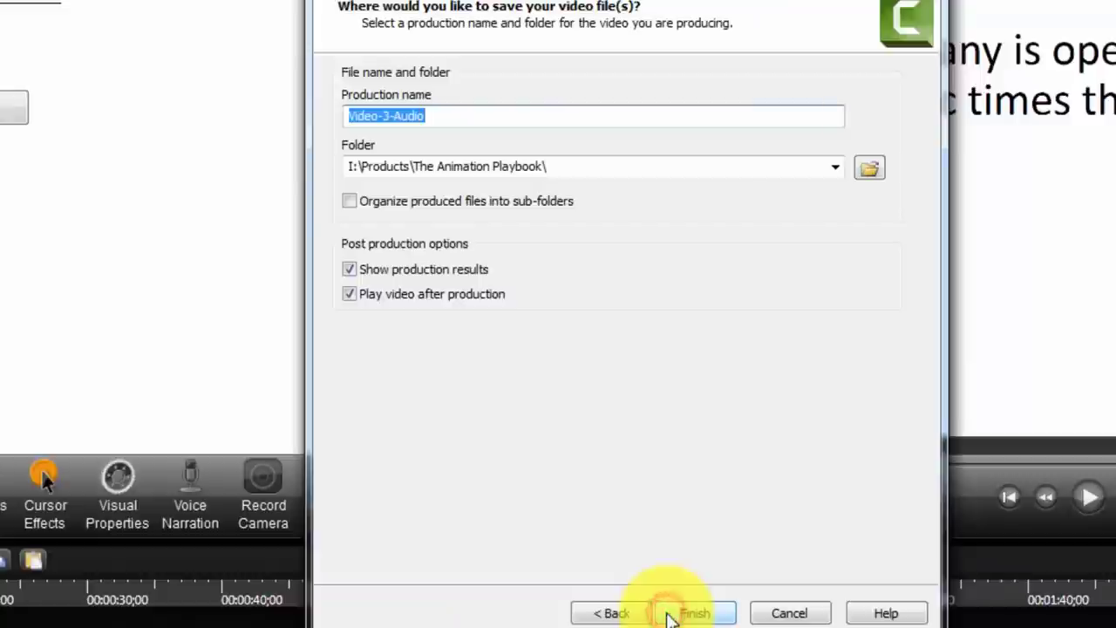
click(349, 115)
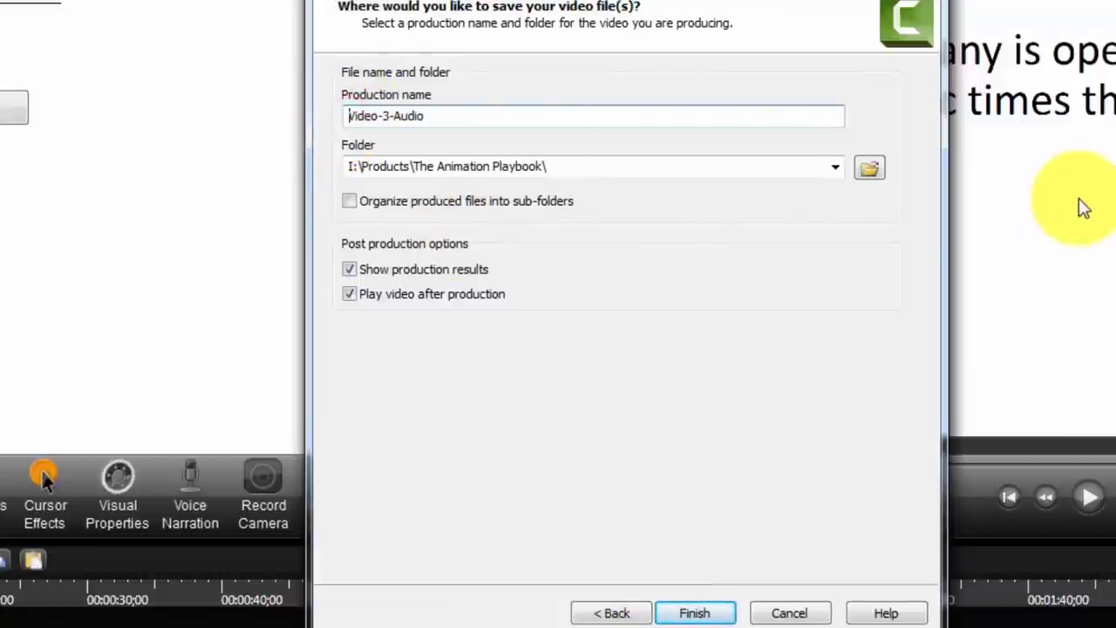
key(End)
text(-With-Music)
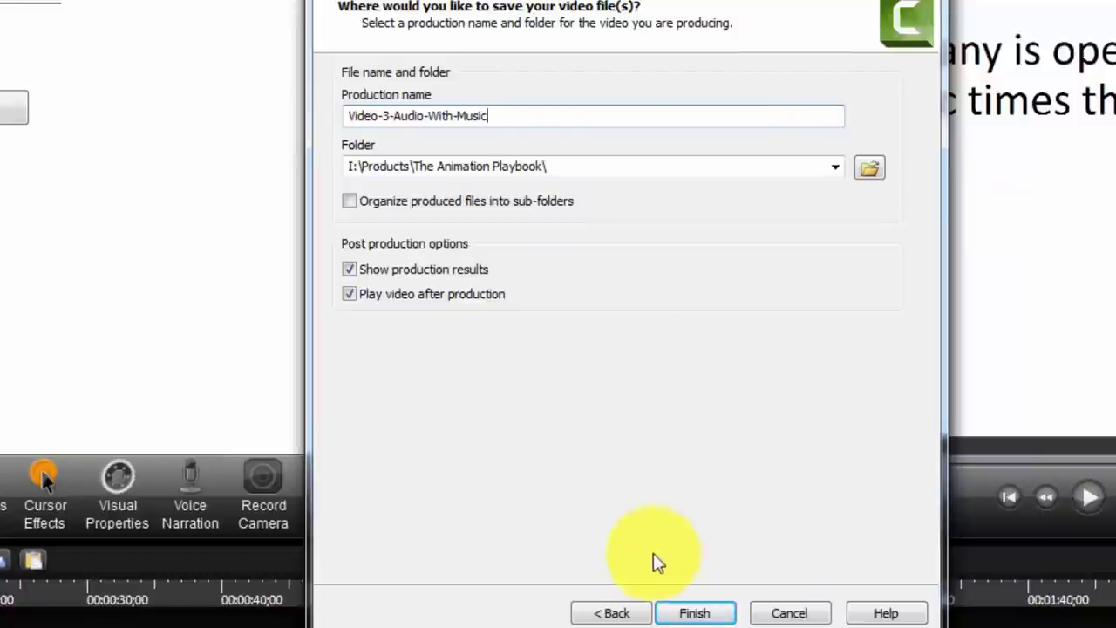
click(680, 613)
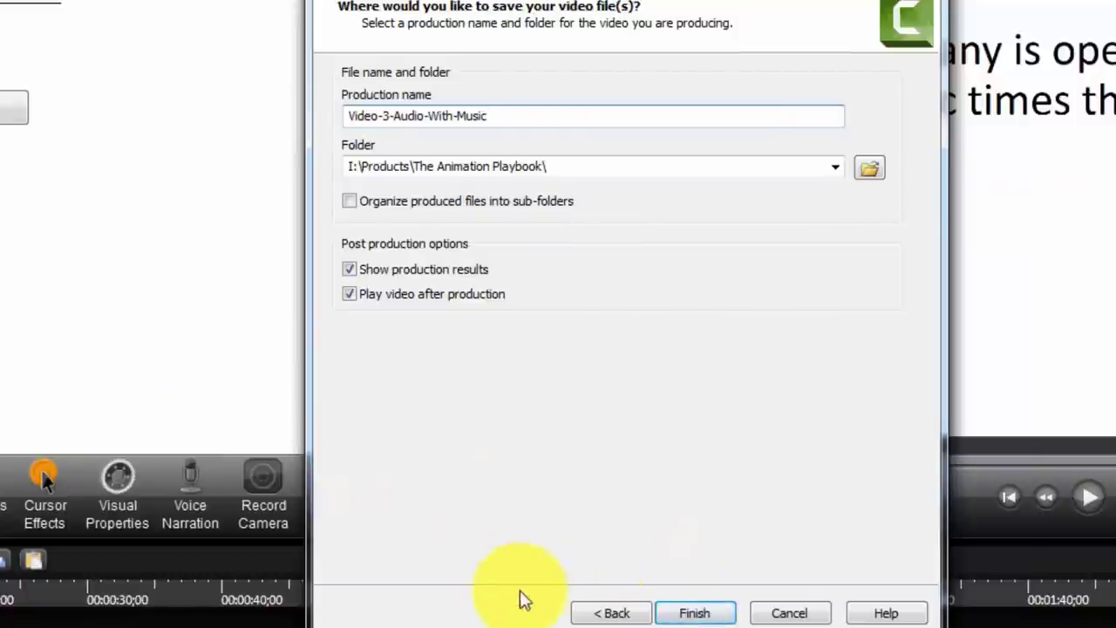
click(681, 613)
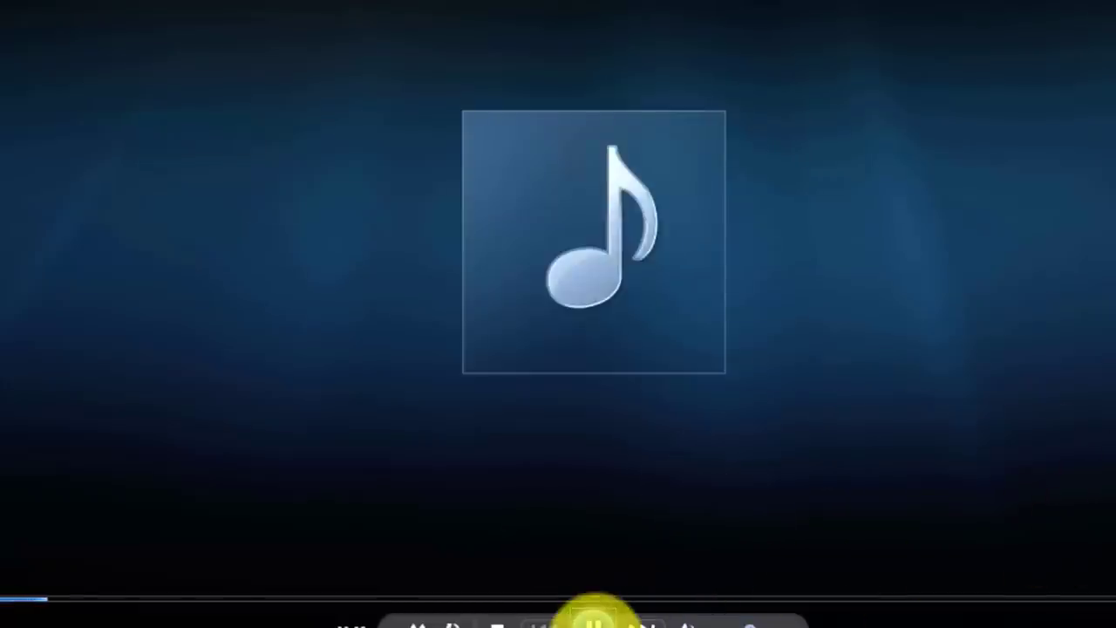
click(591, 618)
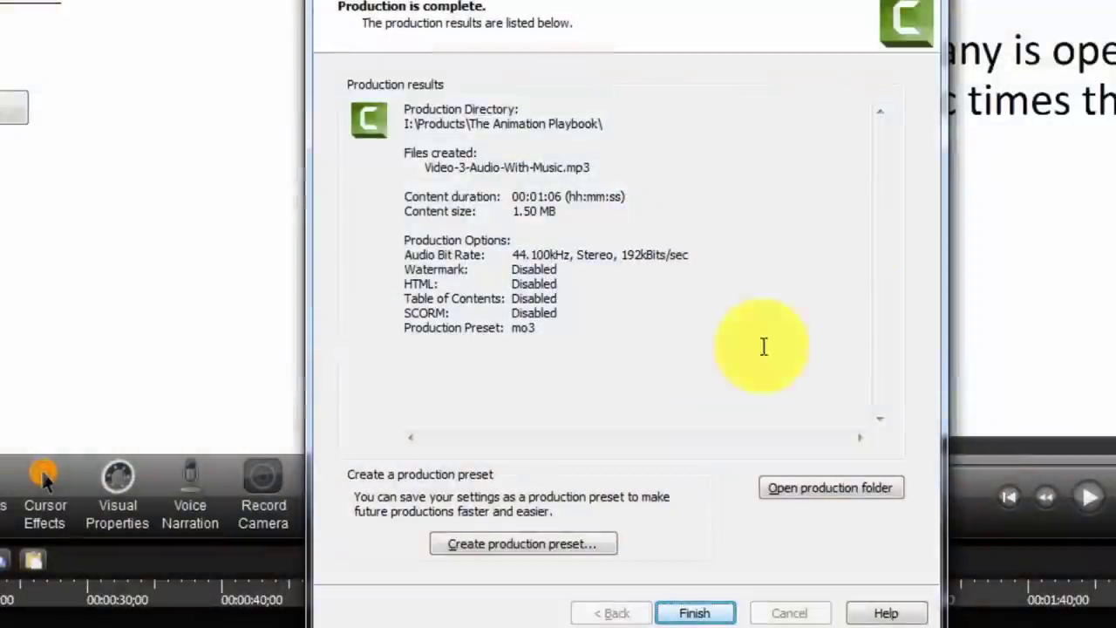
Step: Check for Video-3-Audio-With-Music.mp3 in the production folder and close the production results
click(795, 493)
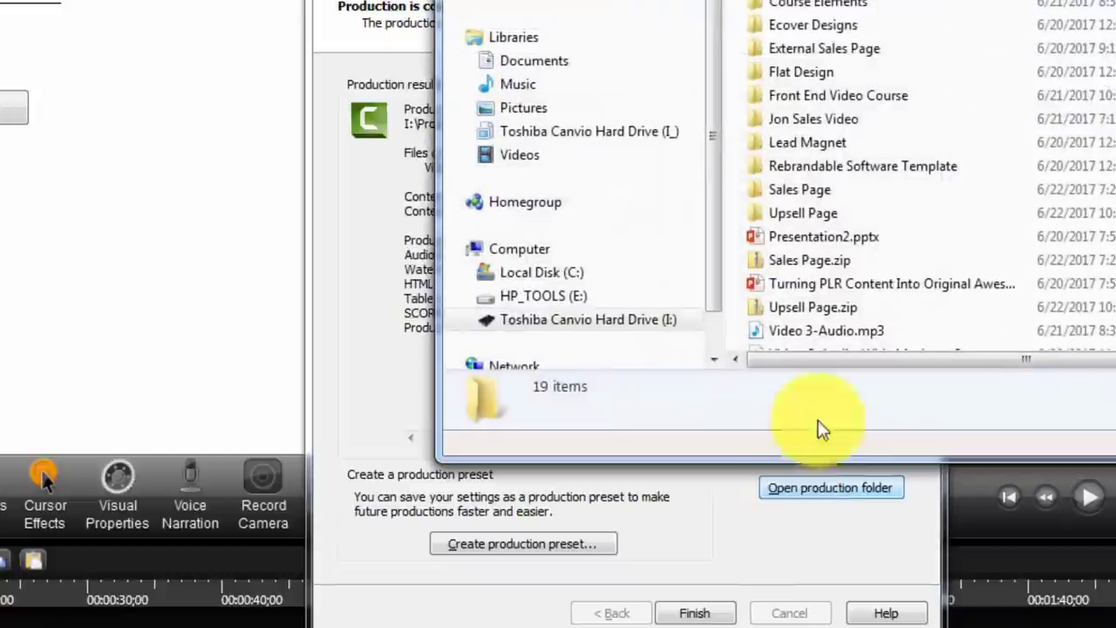
click(830, 332)
scroll(841, 340, down, 1)
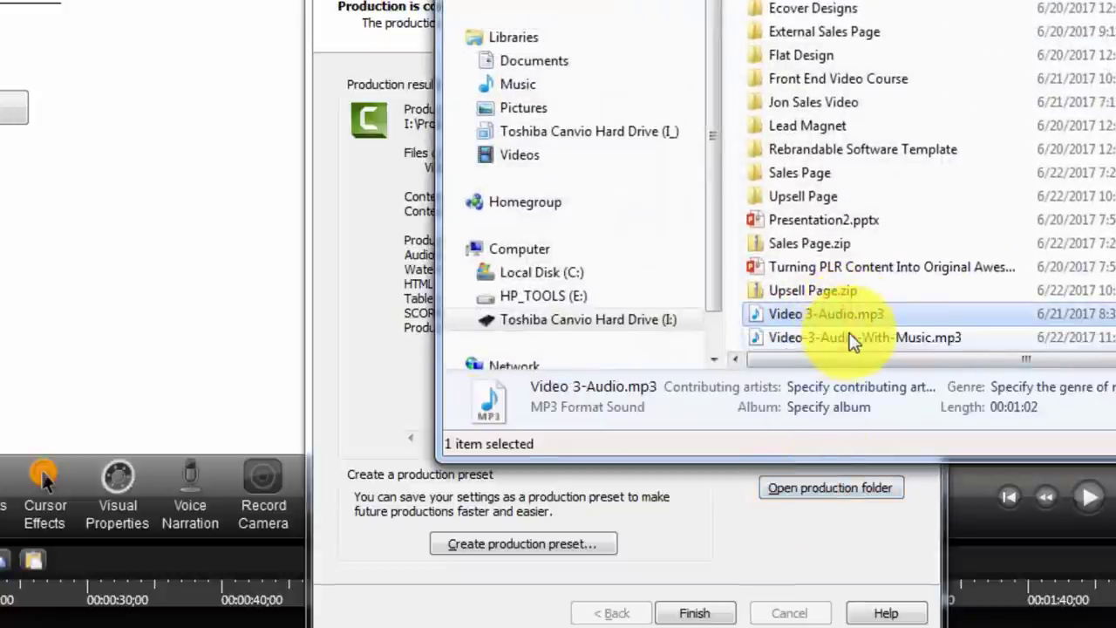
click(834, 339)
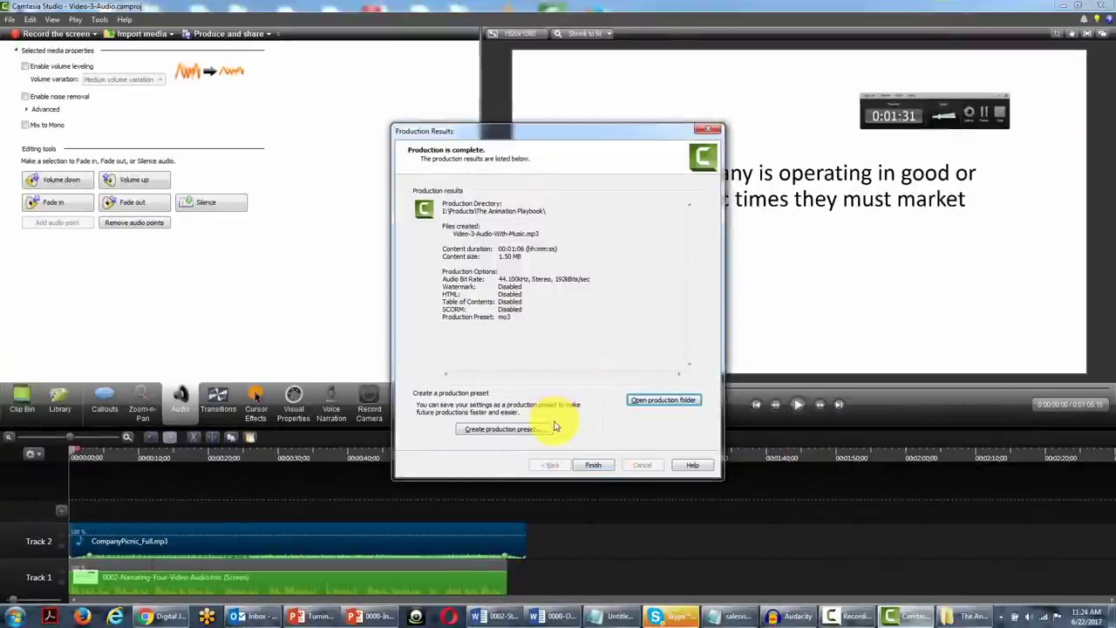
click(586, 467)
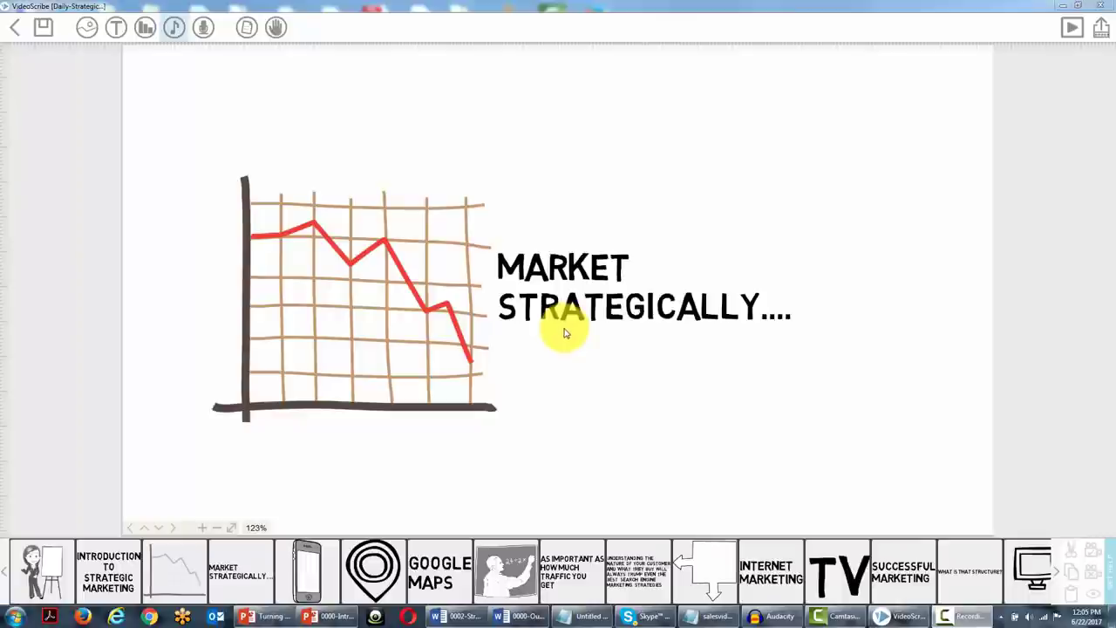
Step: Check the audio track assigned in the project's music library, then review the line graph image's animation, pause and transition timings
click(173, 33)
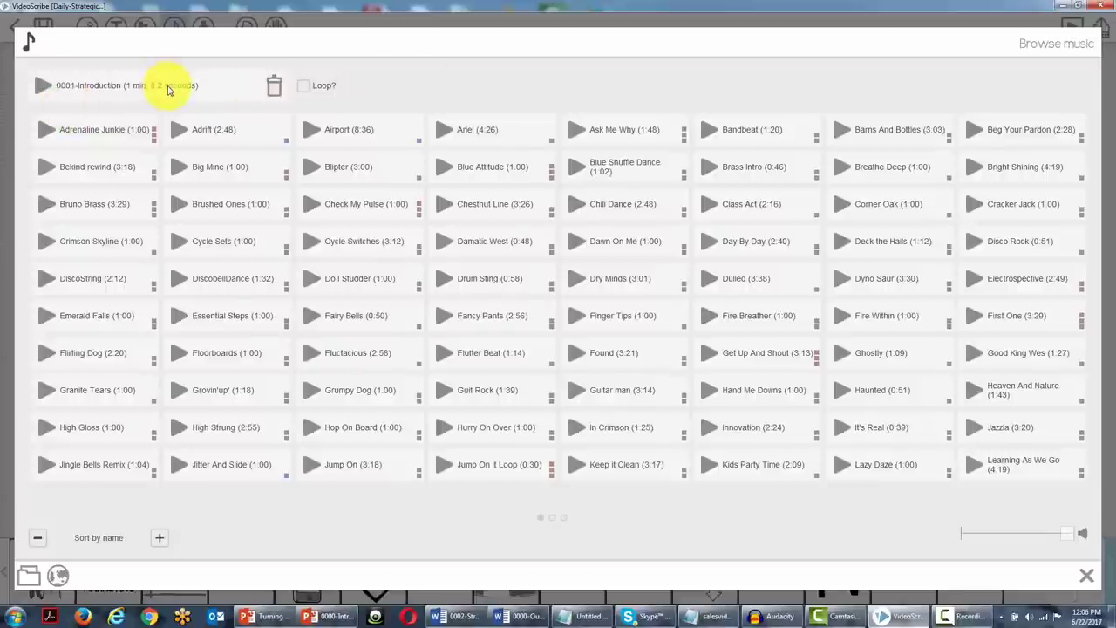
key(Escape)
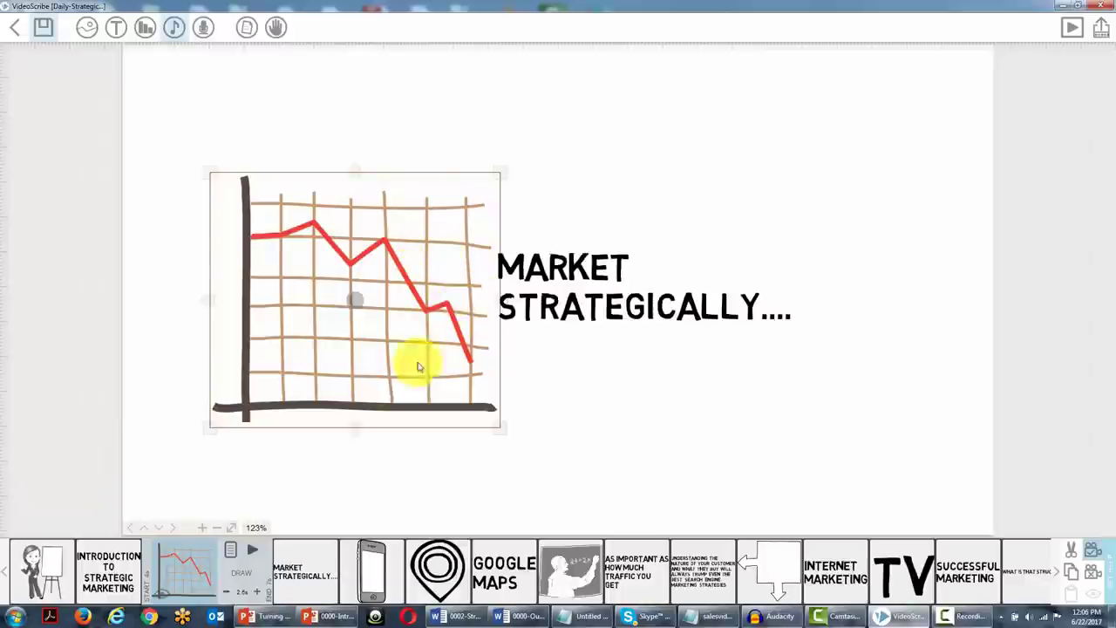
click(231, 550)
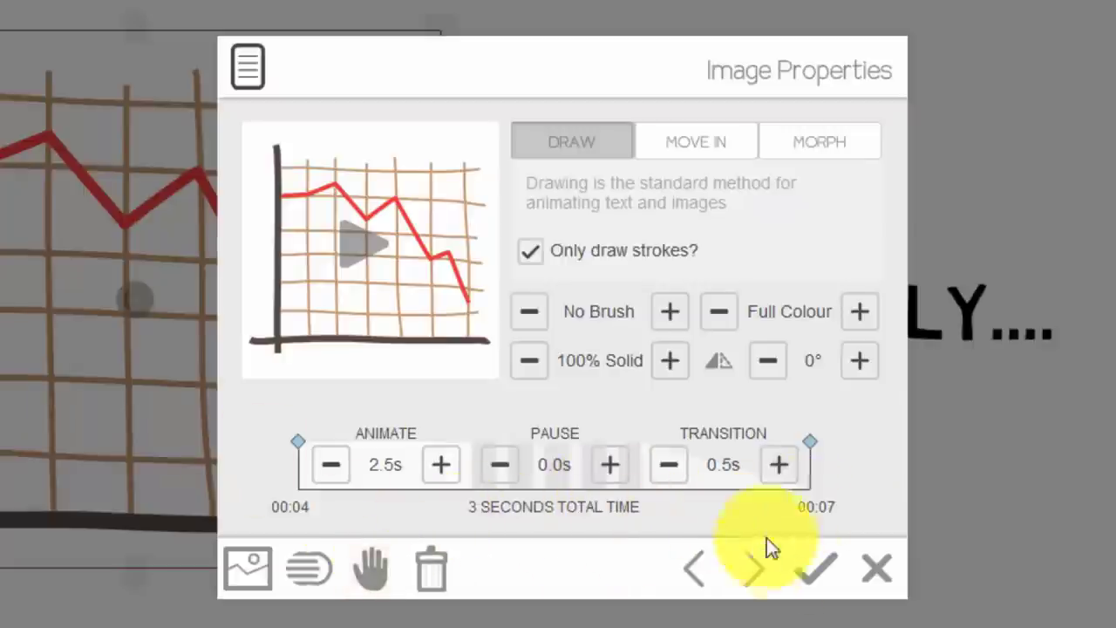
click(874, 572)
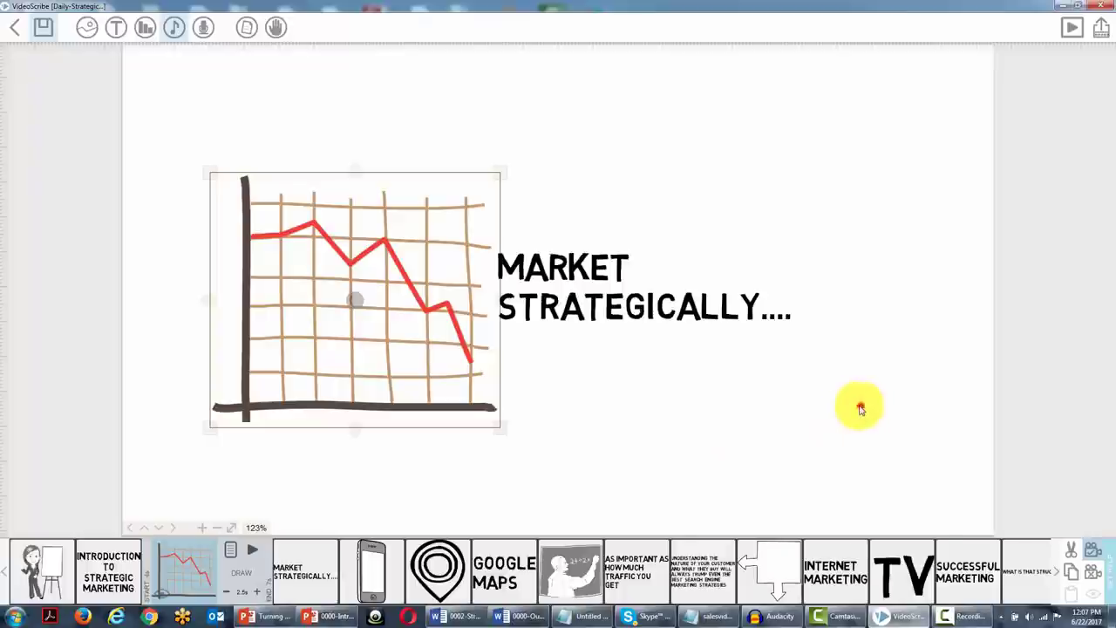
Step: Review the text properties and timings of the Google Maps label on the phone drawing, leaving them as they are
drag(859, 404, 2, 392)
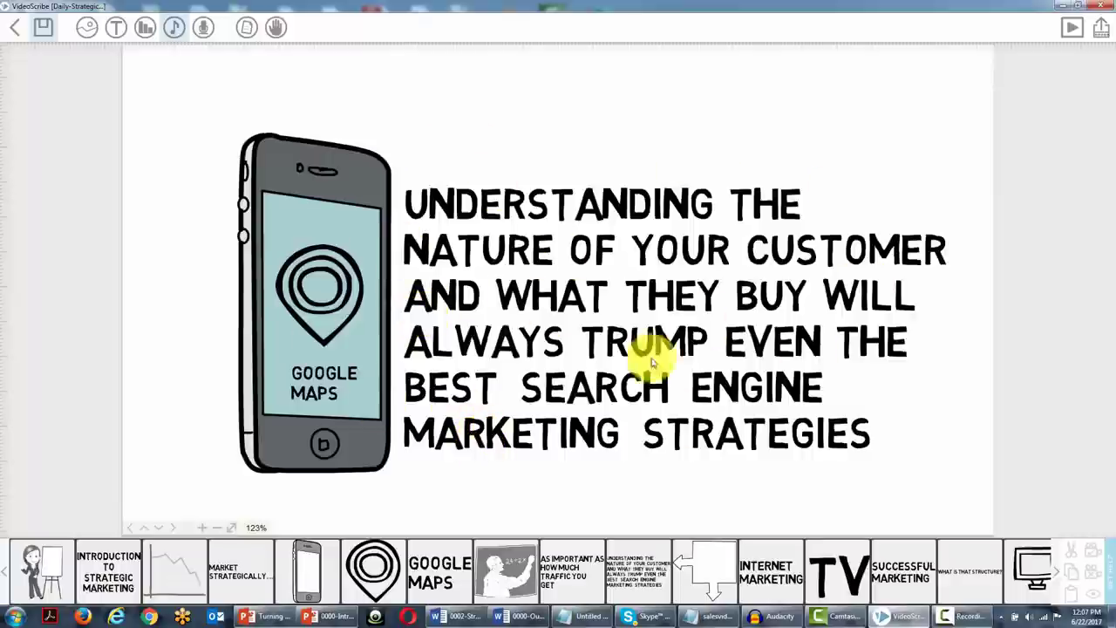
click(340, 390)
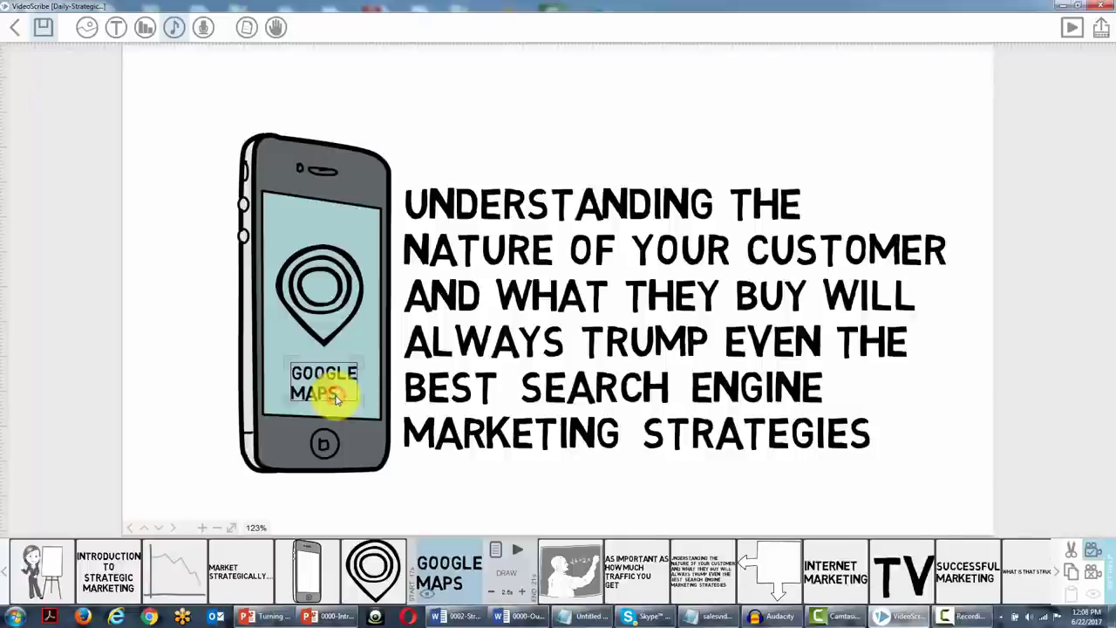
click(495, 552)
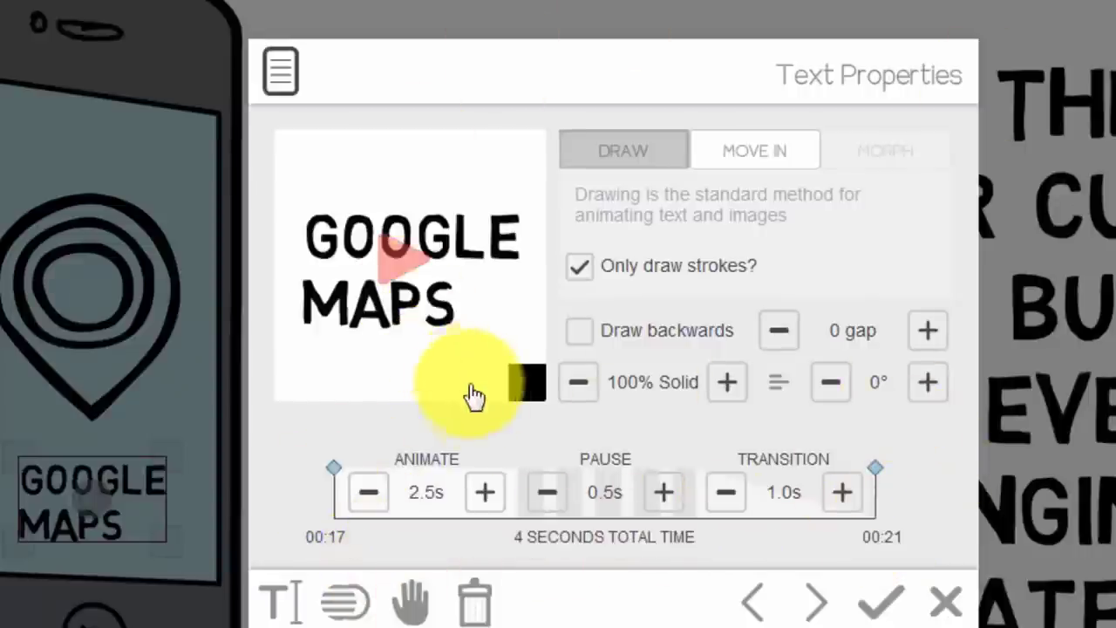
click(842, 257)
click(843, 255)
click(947, 603)
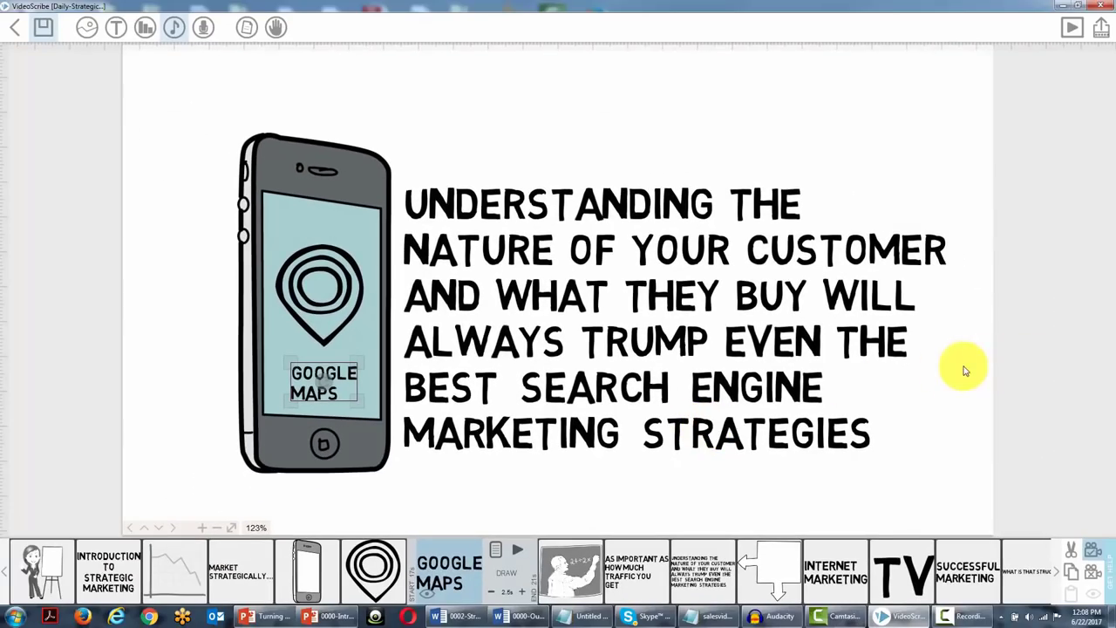
Step: Review the image properties of the square with two arrows, then preview the animation from that element and pause it
drag(965, 371, 8, 336)
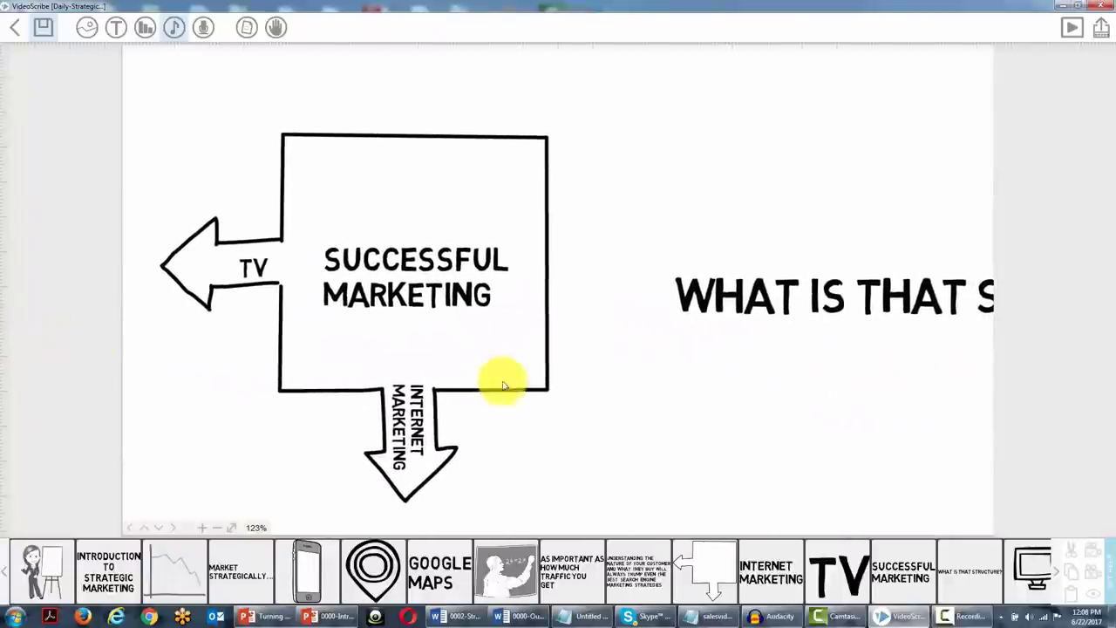
drag(502, 384, 756, 388)
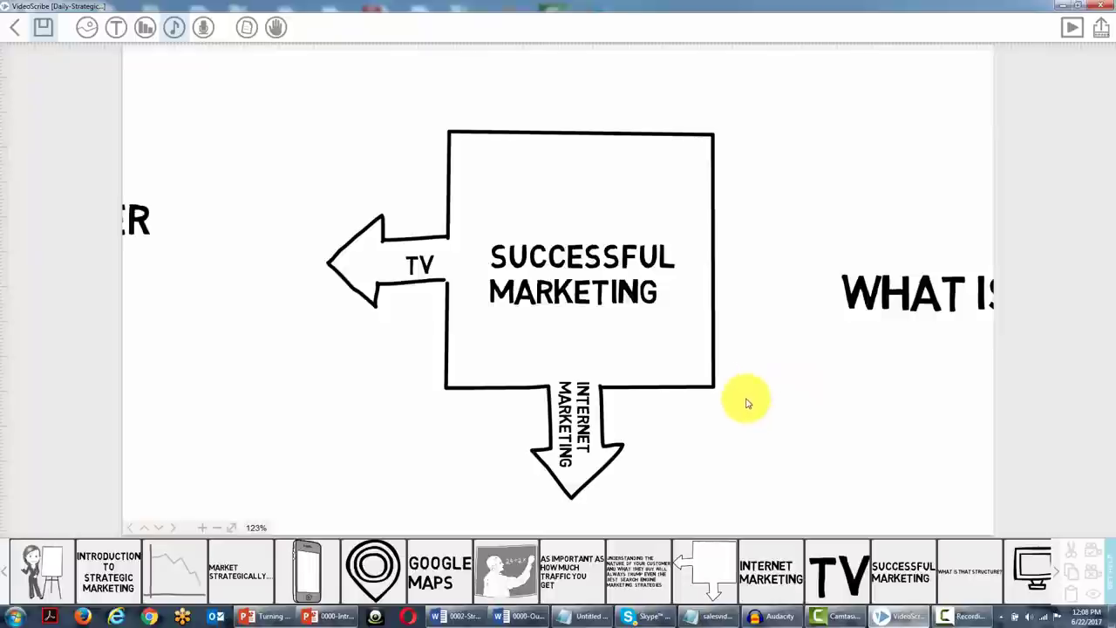
click(577, 340)
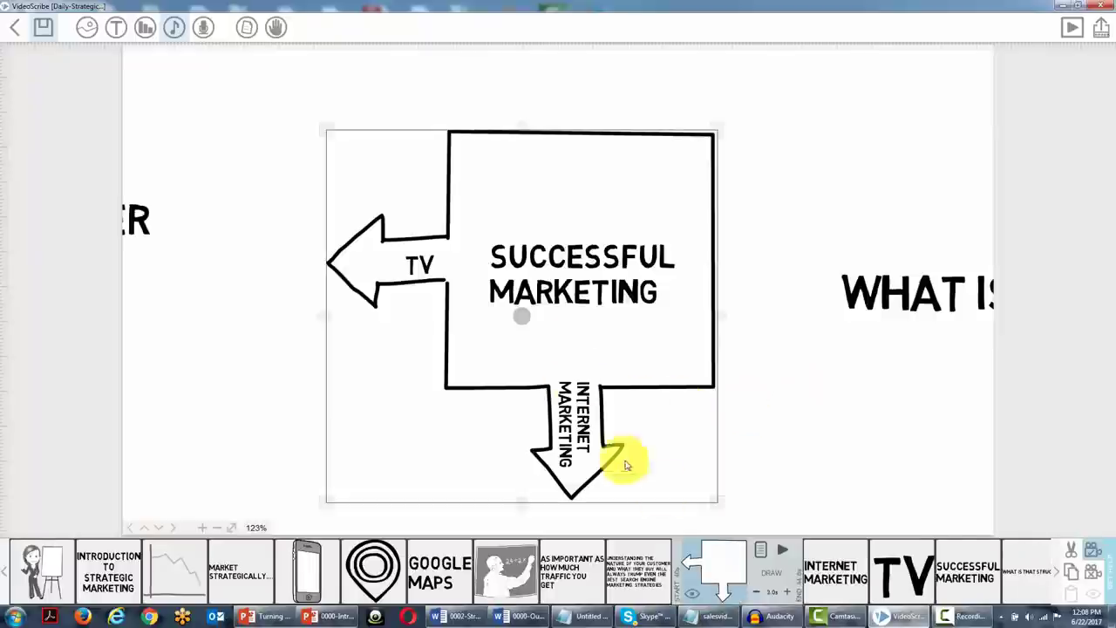
click(760, 550)
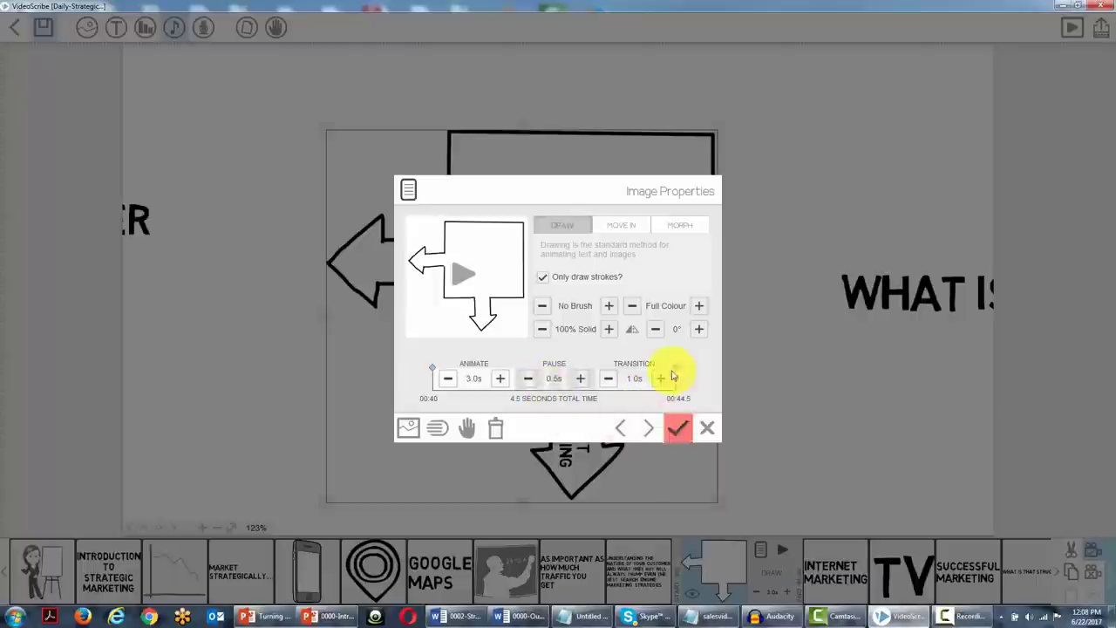
click(678, 428)
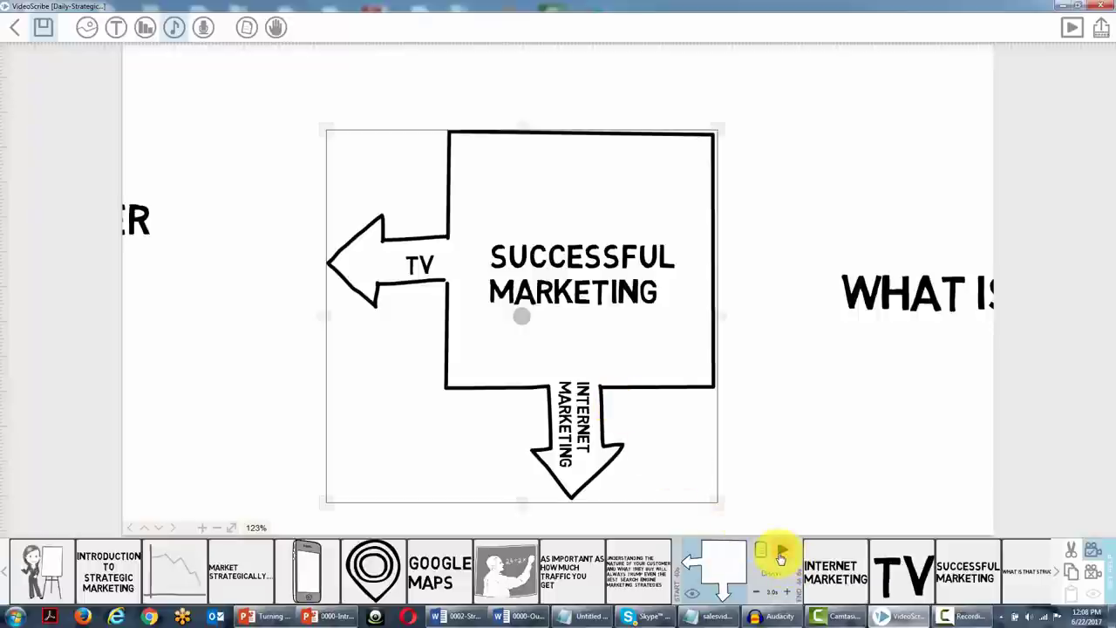
click(781, 552)
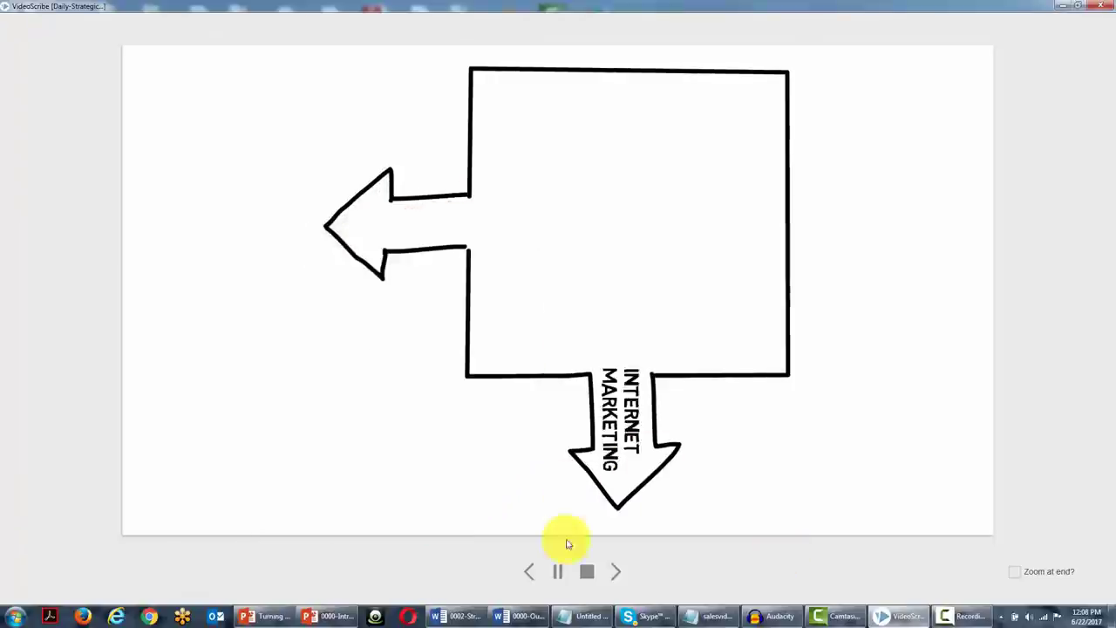
click(558, 570)
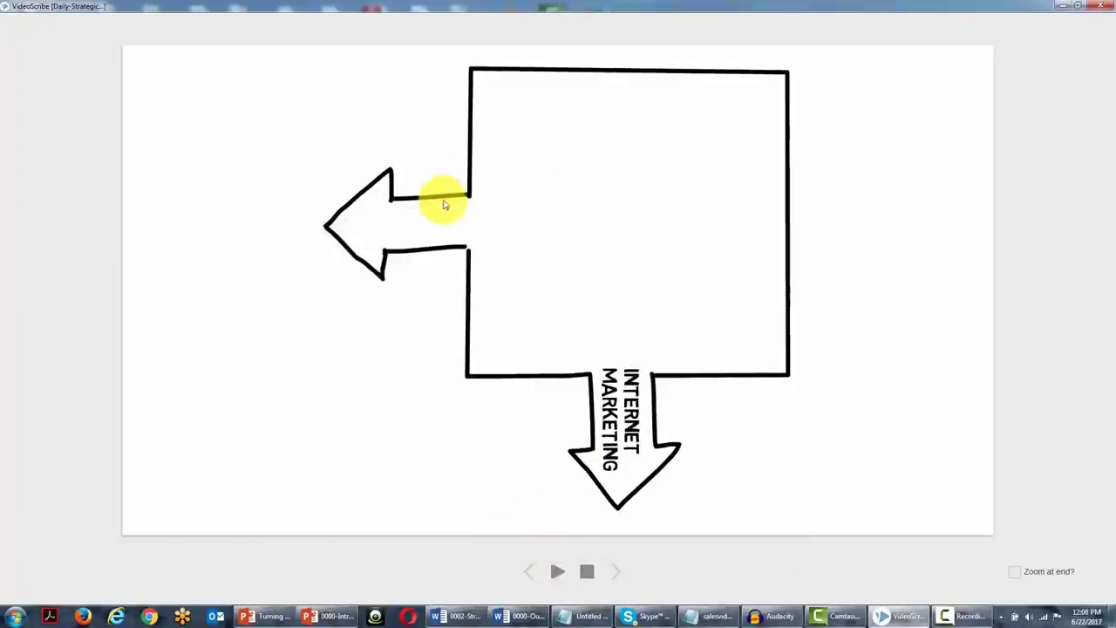
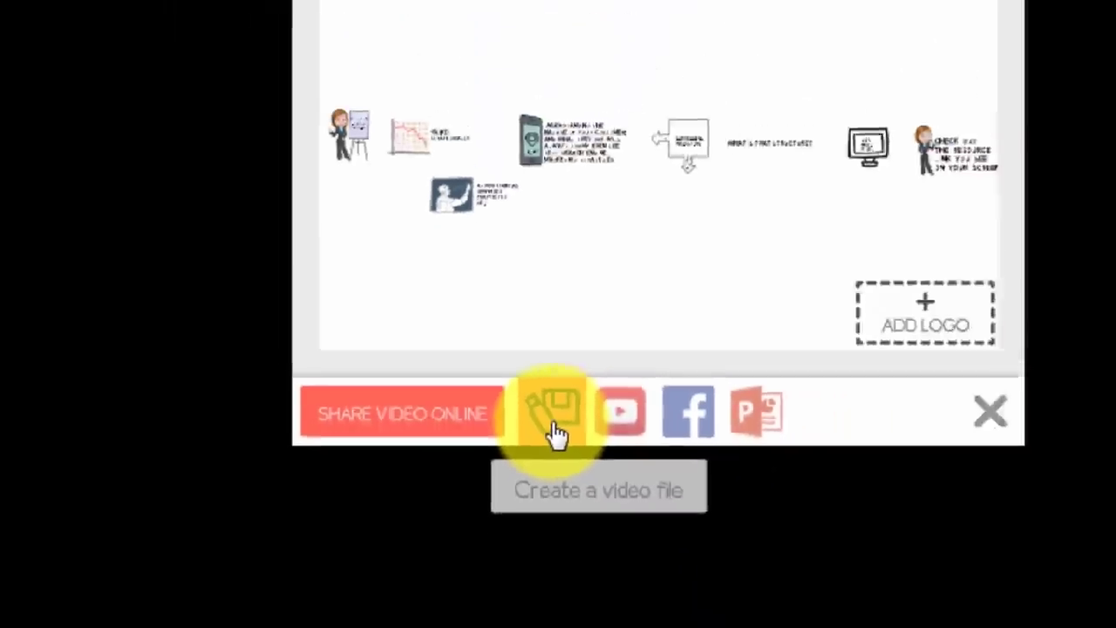
Step: Look through the export formats and create the video file Daily-Strategic-Marketing-Introduction as Quicktime MOV, 1080 (Full HD), at frame rate 25
click(621, 427)
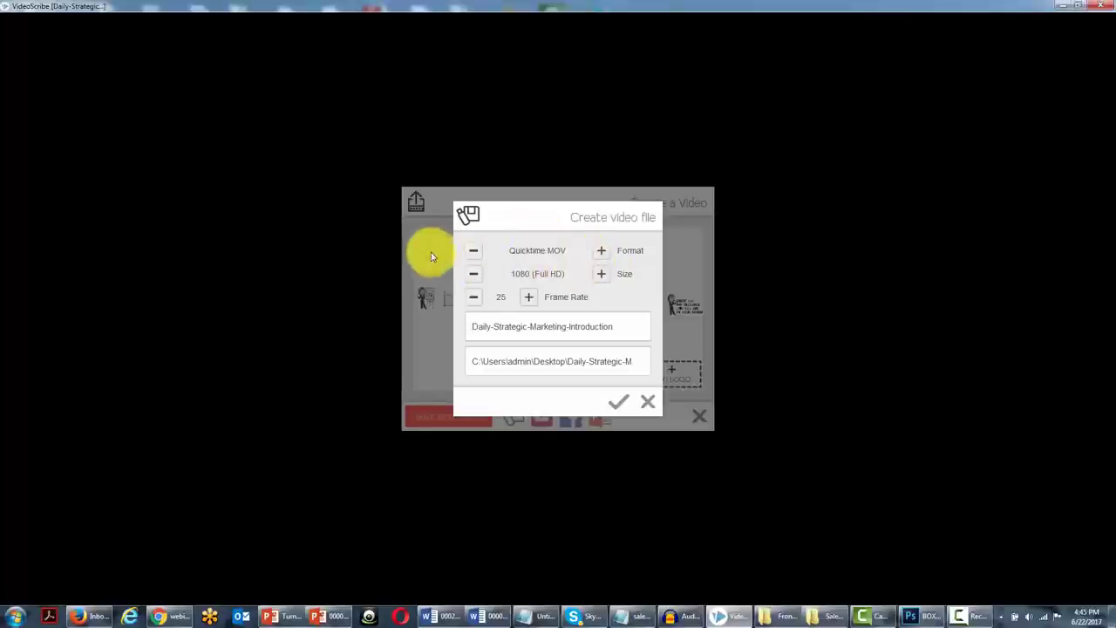
click(603, 252)
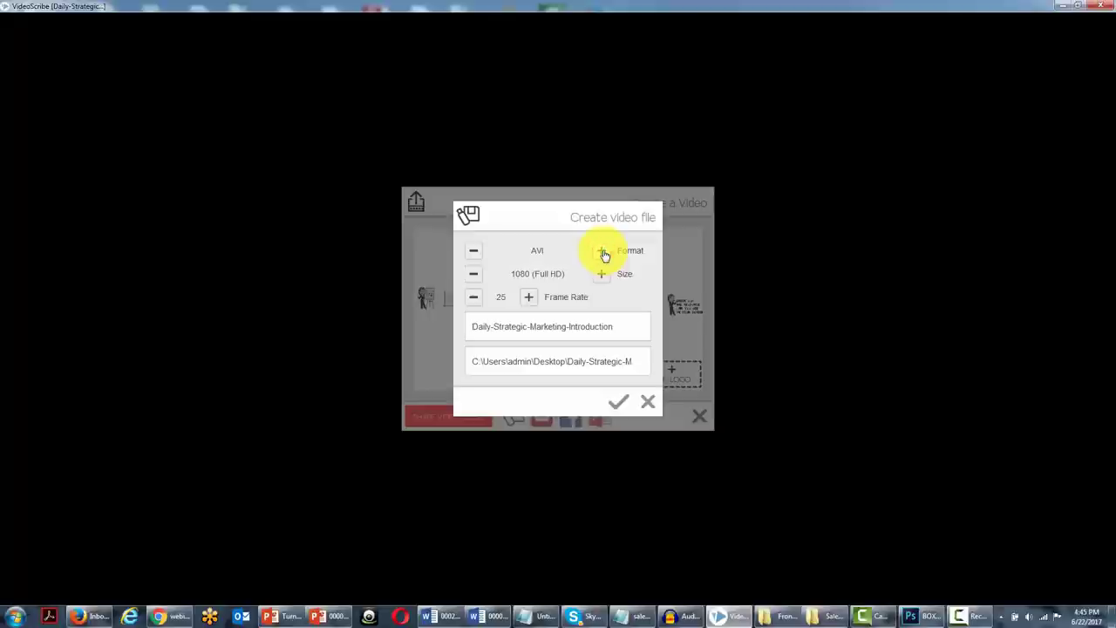
click(603, 251)
click(603, 251)
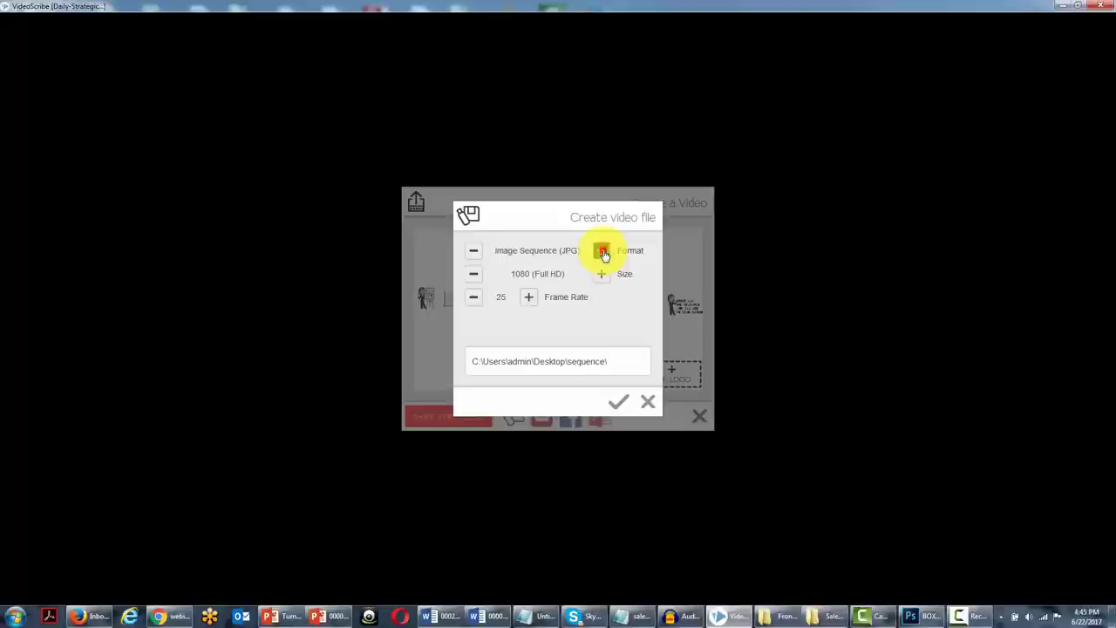
click(604, 251)
click(603, 251)
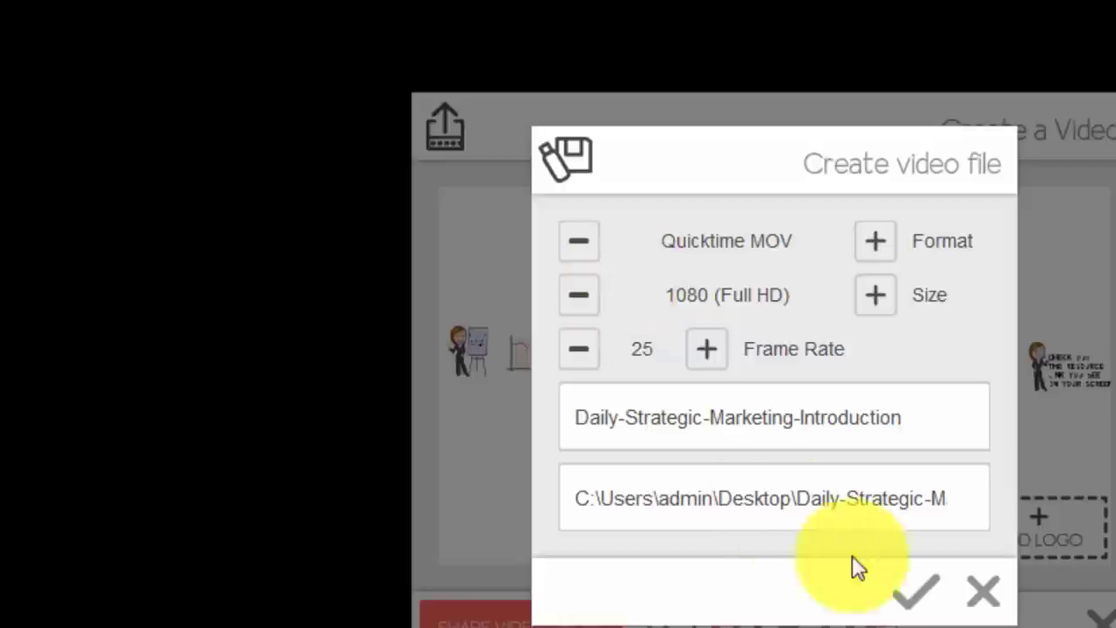
click(909, 596)
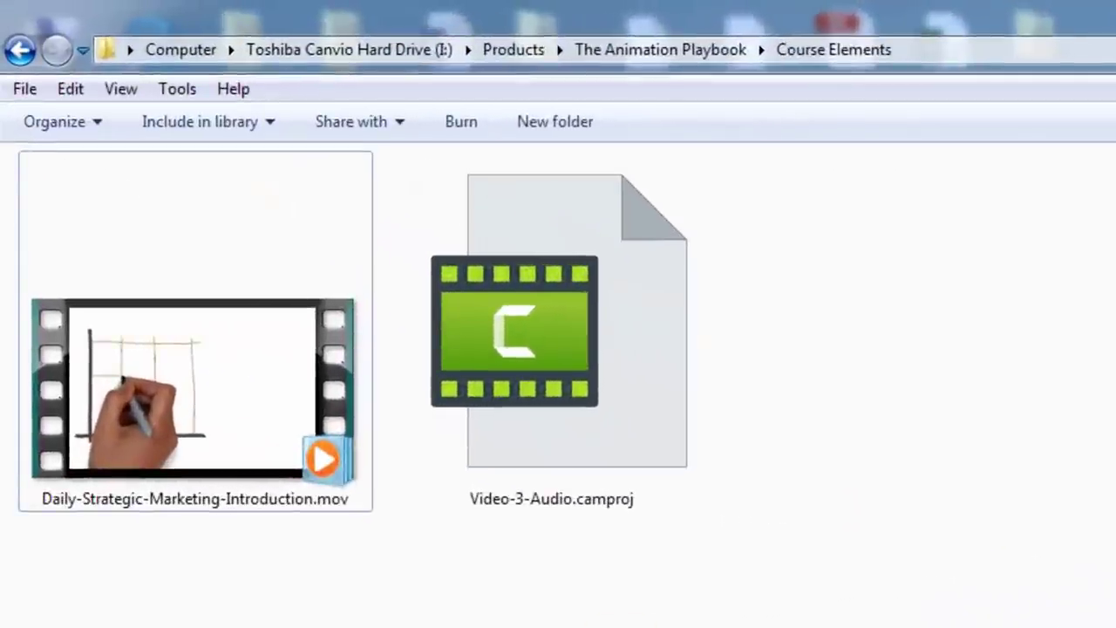
Step: In the Course Elements folder, rename Daily-Strategic-Marketing-Introduction.mov to Daily-Strategic-Marketing-Introduction.mp4 and accept the extension change
click(365, 507)
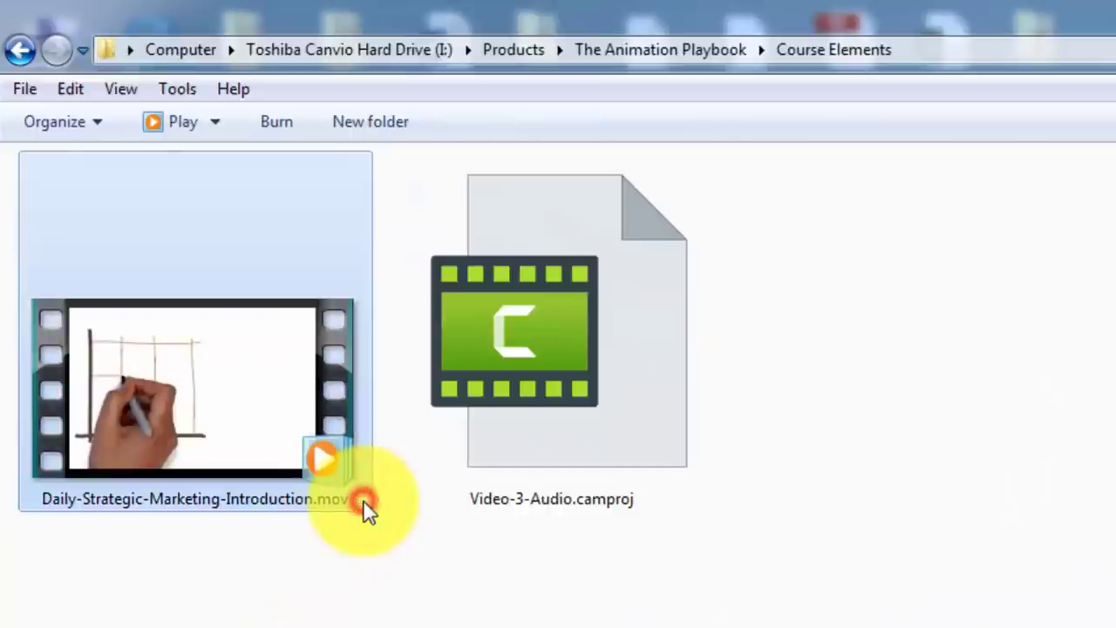
click(363, 498)
click(364, 498)
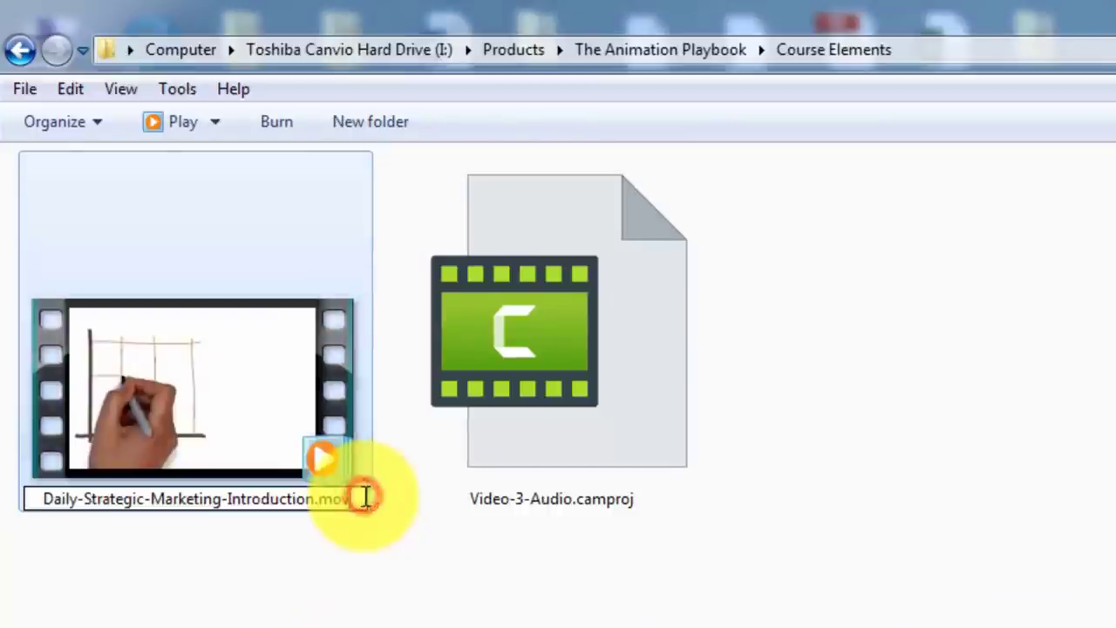
key(BackSpace)
key(BackSpace)
text(p4)
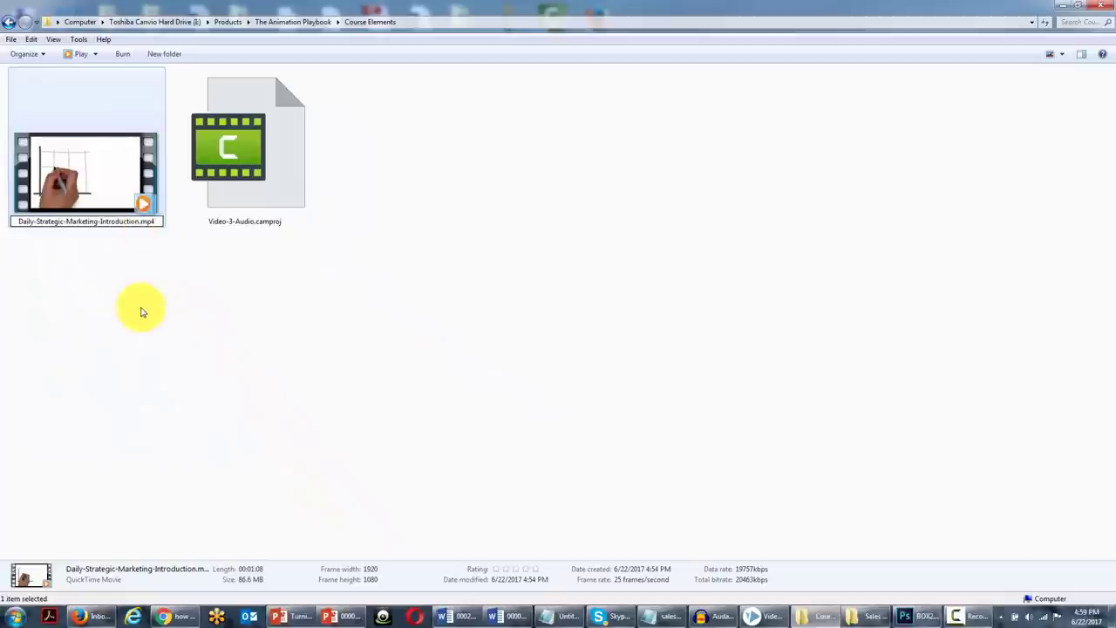
click(143, 312)
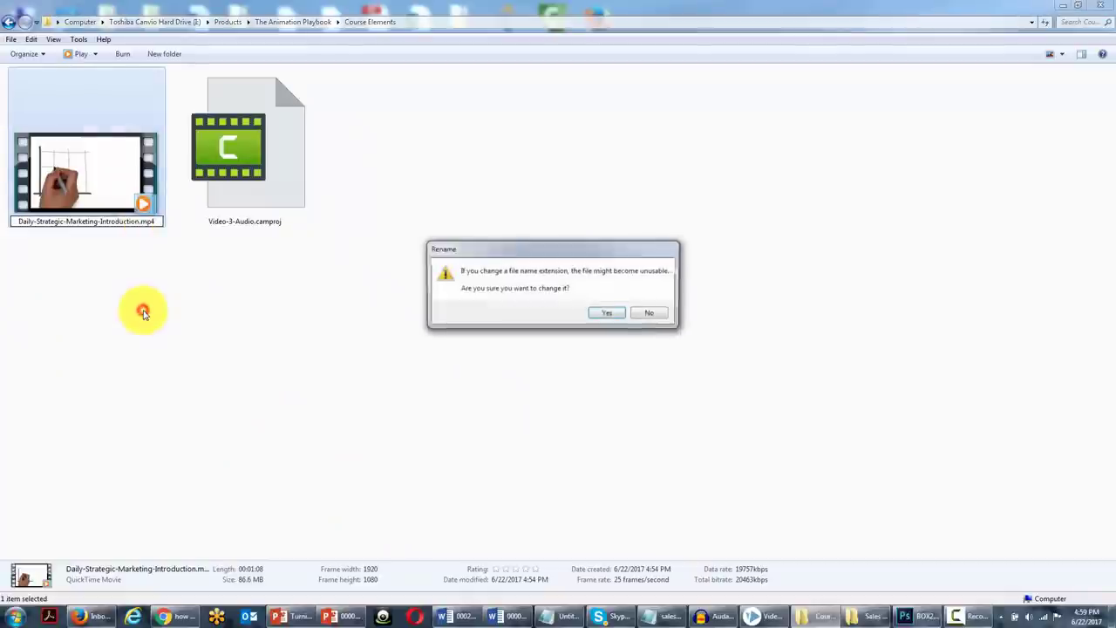
click(603, 311)
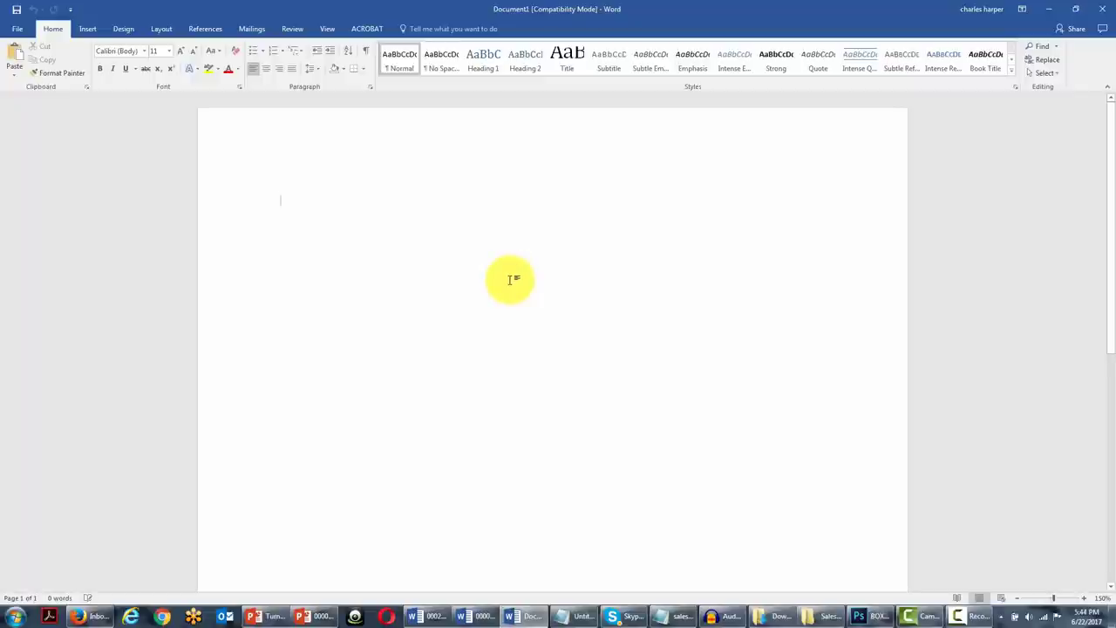
Step: Open Training+guide.pdf in Word and convert it to an editable document
click(15, 33)
click(26, 106)
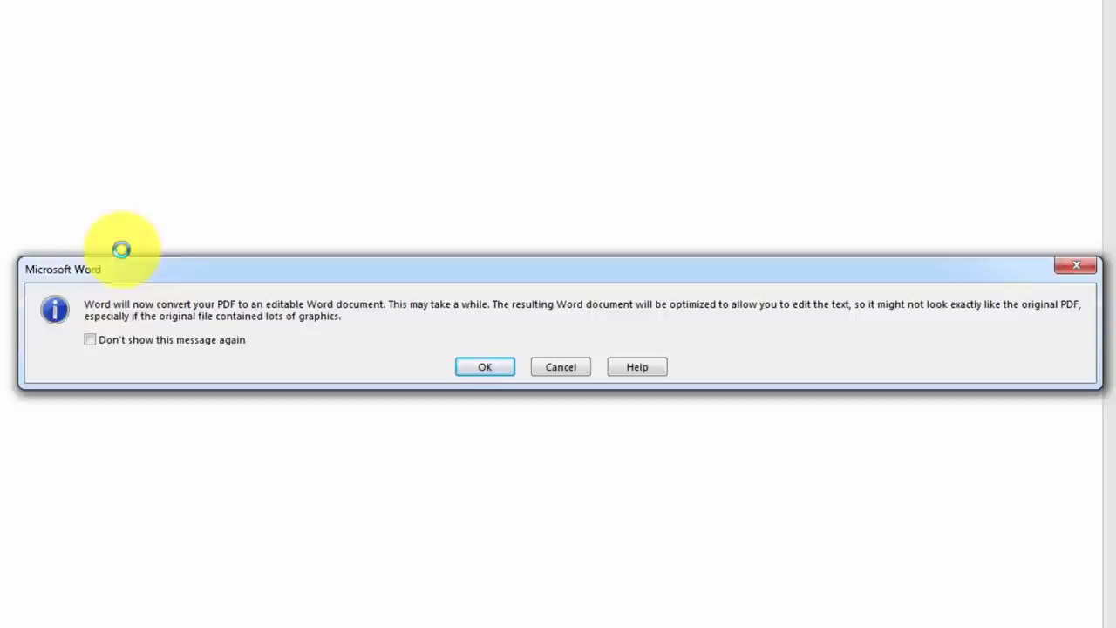
click(485, 367)
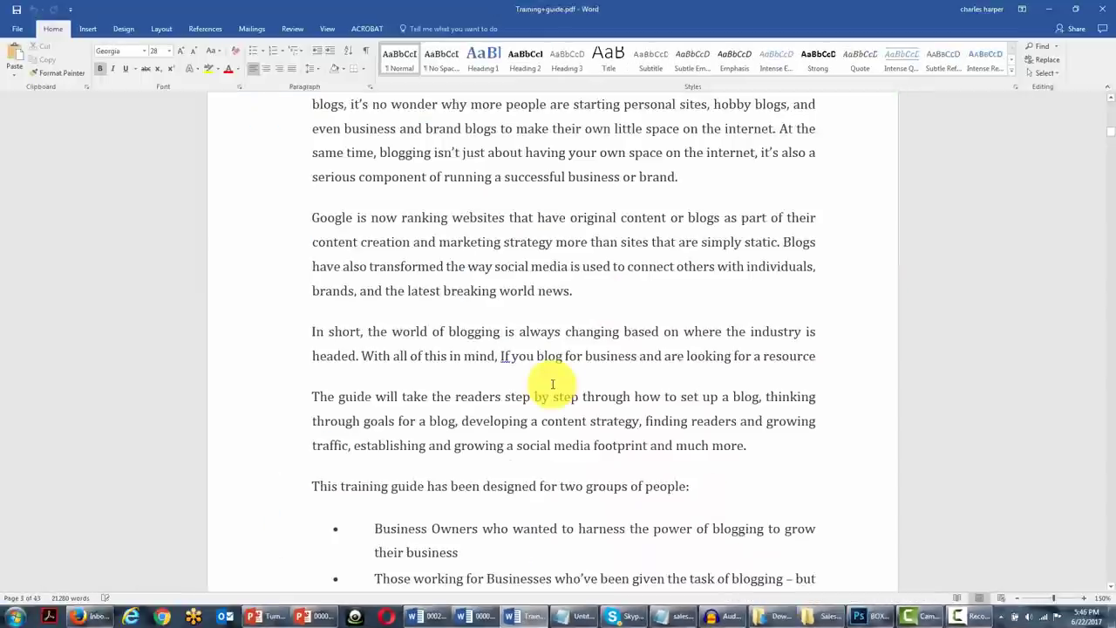
Step: In Chapter 1 under "What Is A Blog?", delete the text from "A blog writer can select any platform" to the paragraph's end
scroll(552, 381, up, 3)
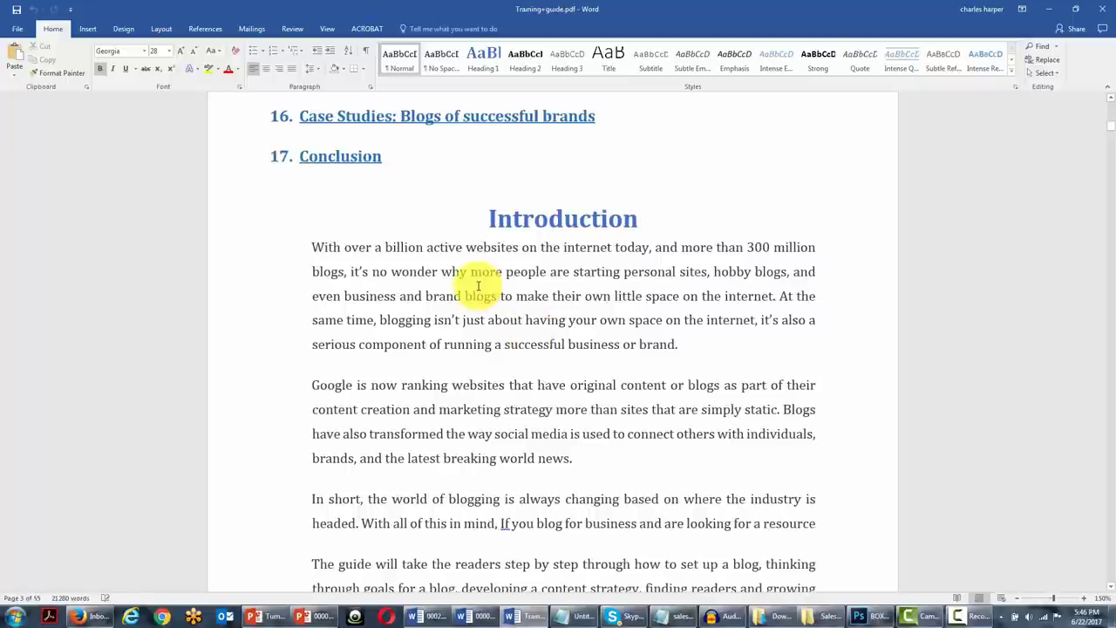
scroll(475, 288, down, 2)
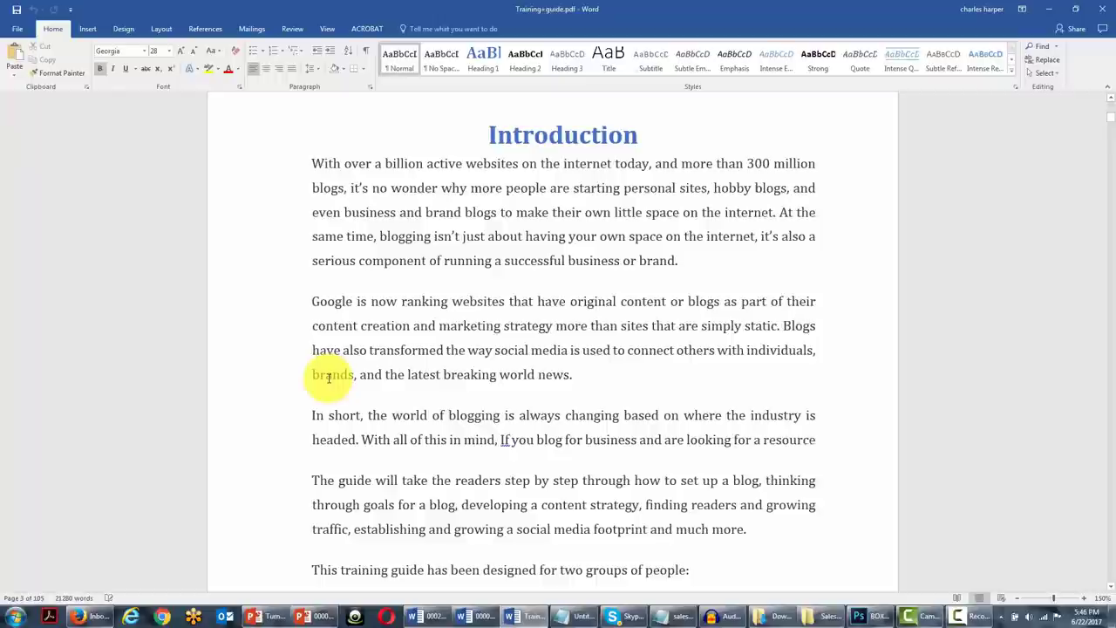
scroll(625, 168, down, 10)
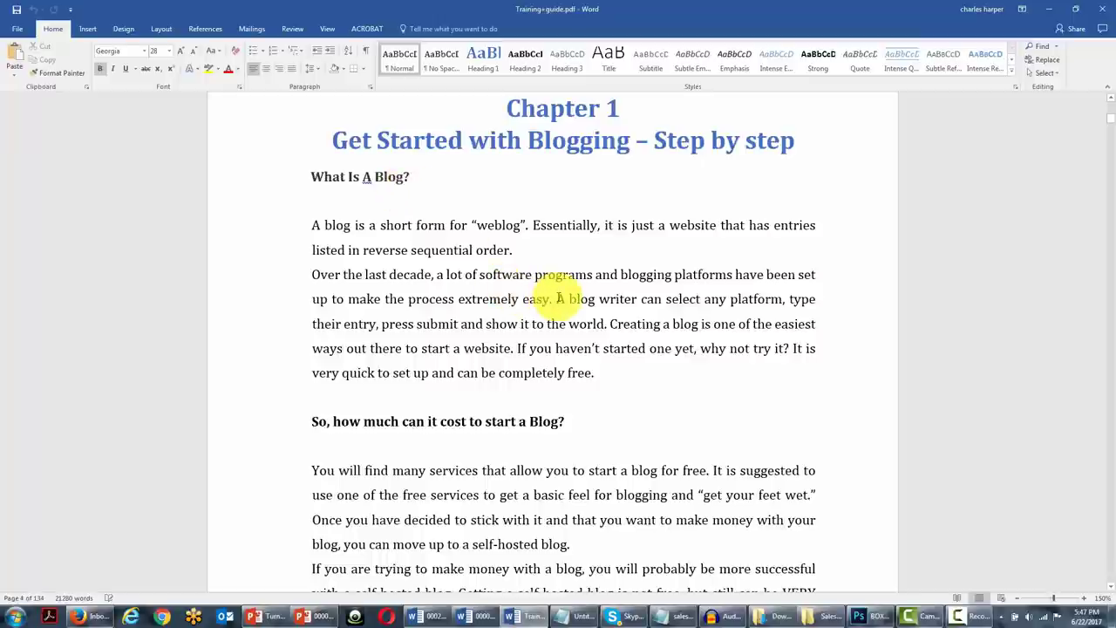
drag(557, 298, 599, 373)
key(Delete)
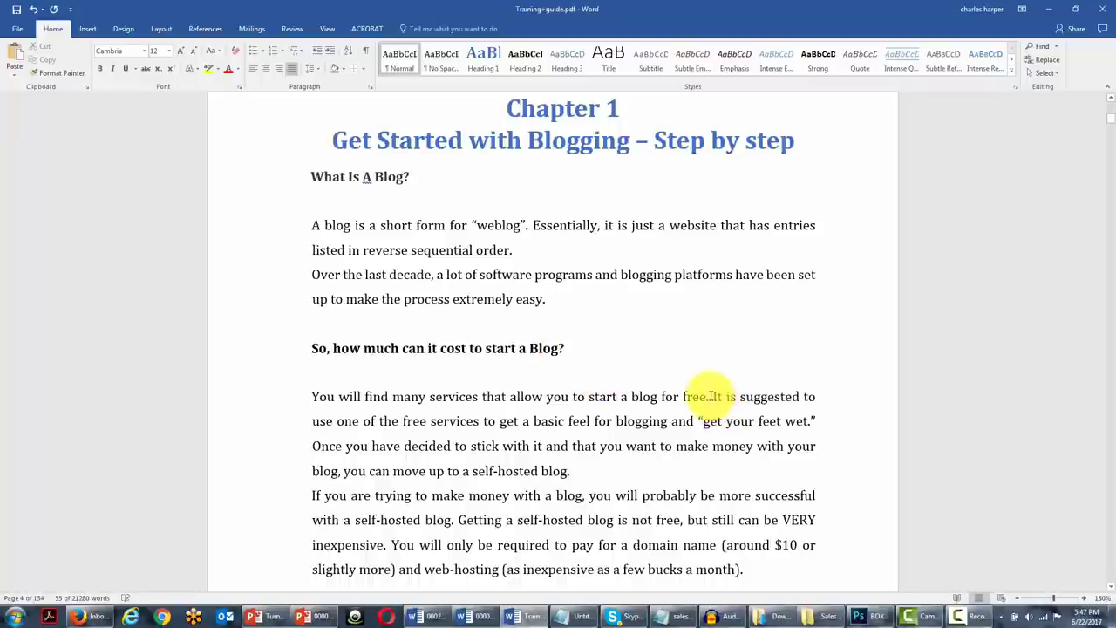
Step: Condense the blog cost section to its two opening sentences about free services and self-hosted blogs, each in its own paragraph
drag(712, 396, 716, 471)
key(Delete)
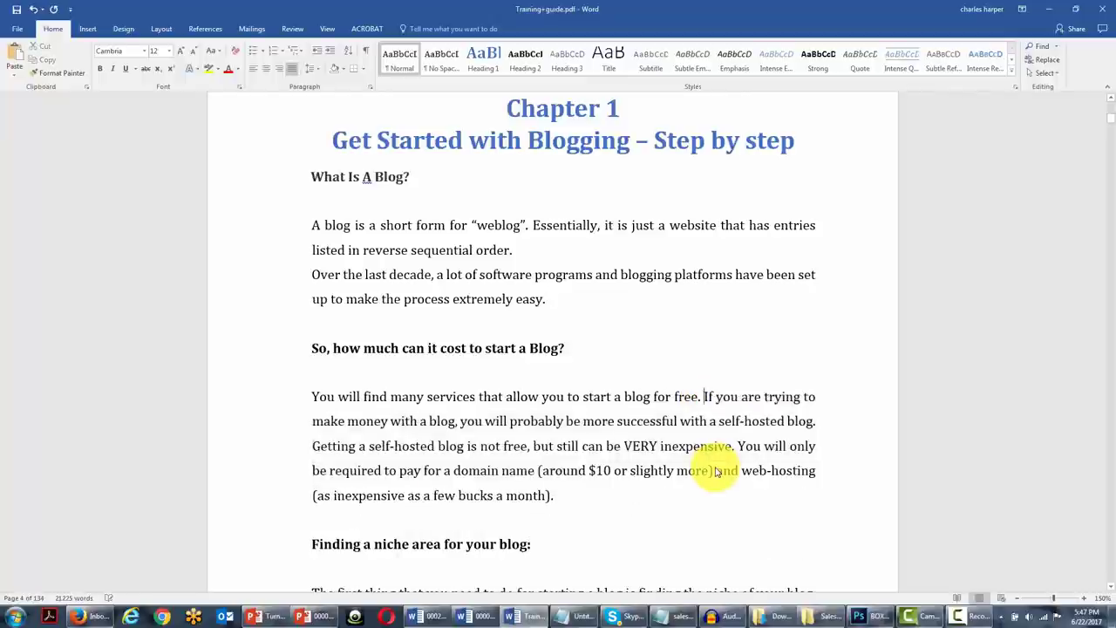
key(Return)
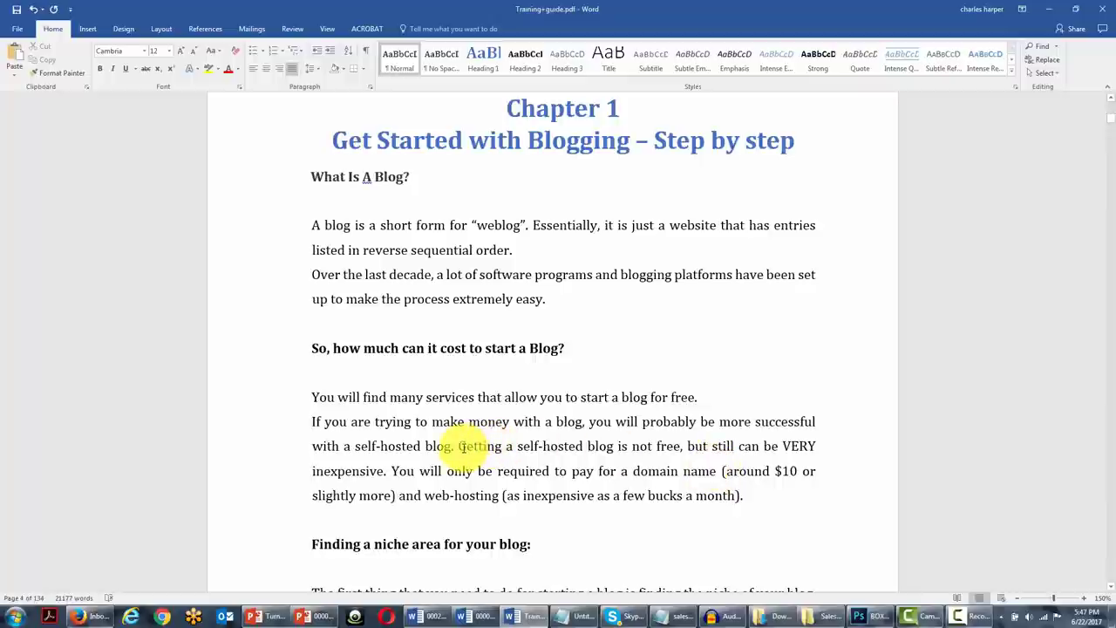
drag(460, 445, 754, 499)
key(Delete)
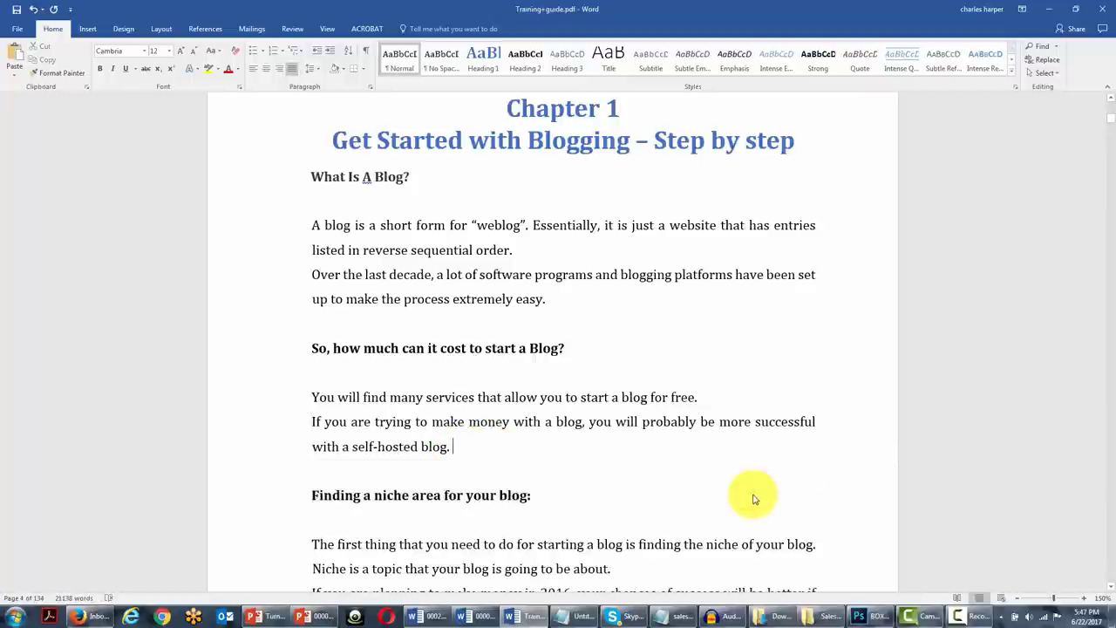
Step: Cut the condensed text from the Chapter 1 heading through the WordPress.org item out of the training guide
scroll(312, 307, up, 1)
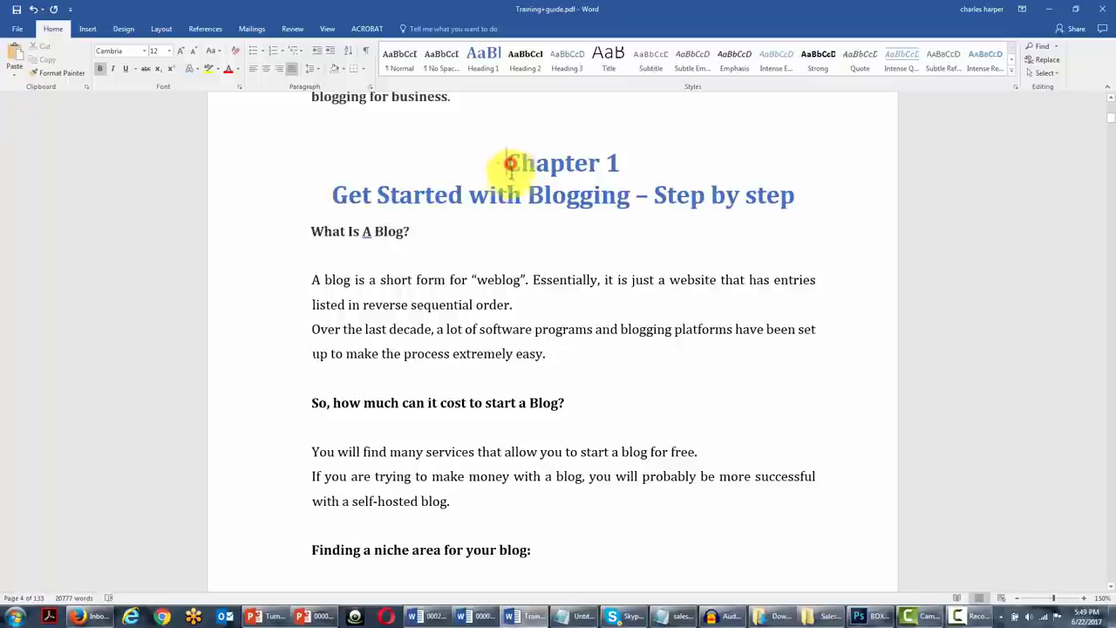
drag(511, 160, 527, 522)
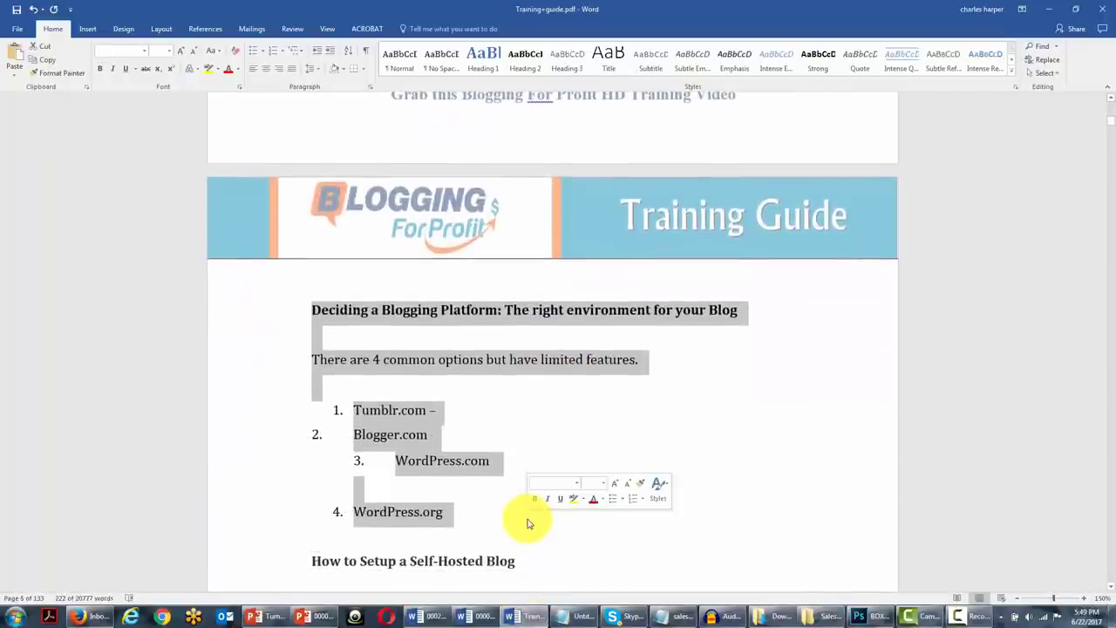
click(528, 522)
scroll(527, 522, down, 5)
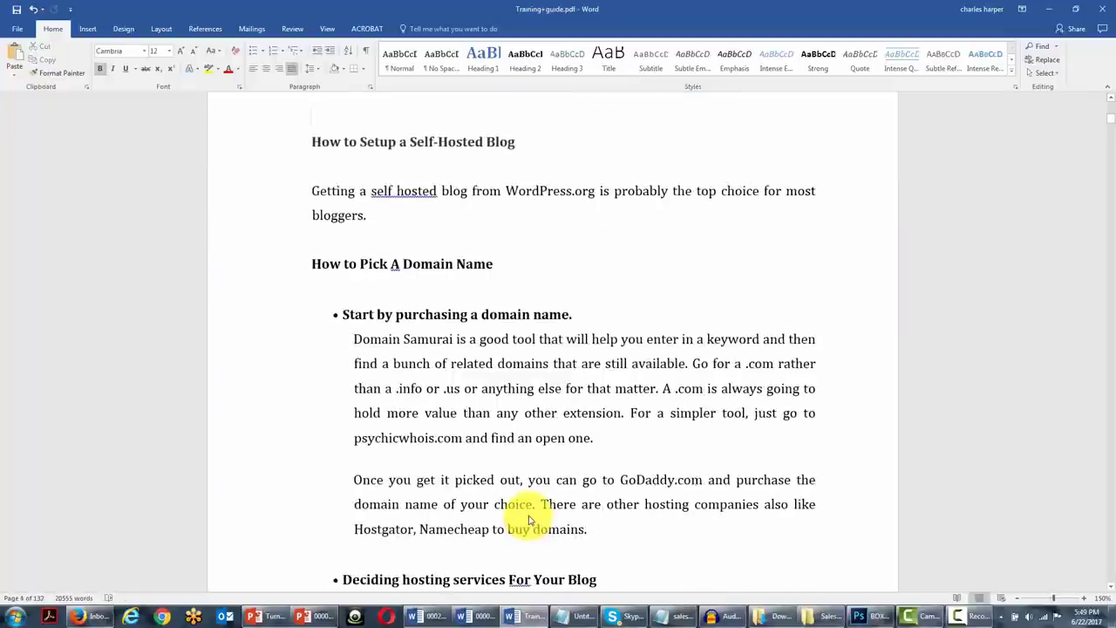
Step: Create a new blank document and paste the Chapter 1 text into it as text only
key(ctrl+n)
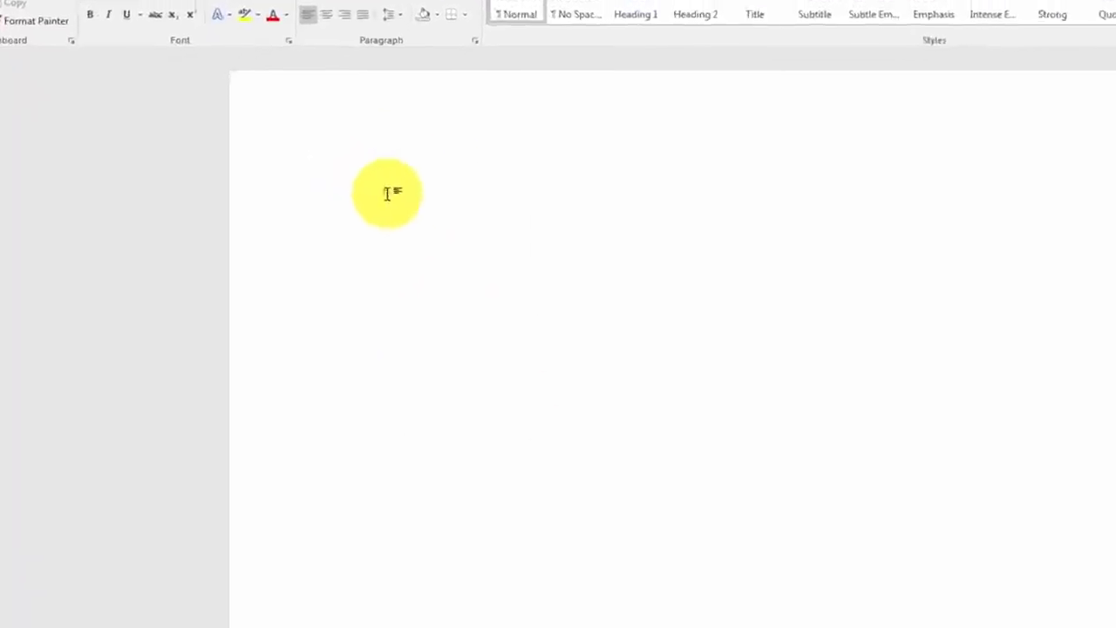
right_click(309, 193)
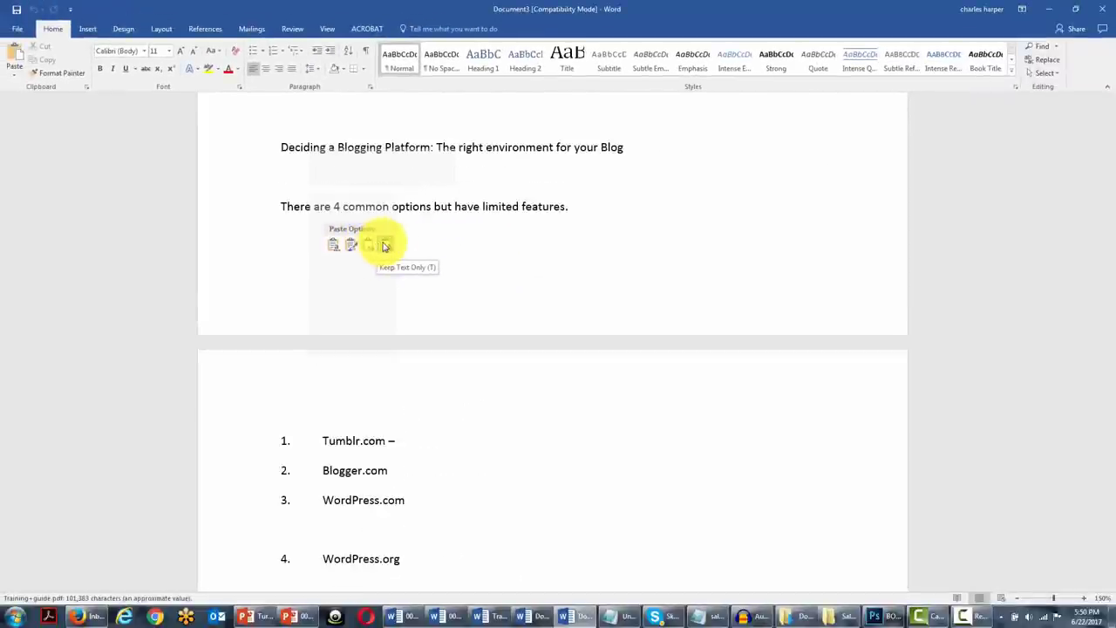
click(384, 247)
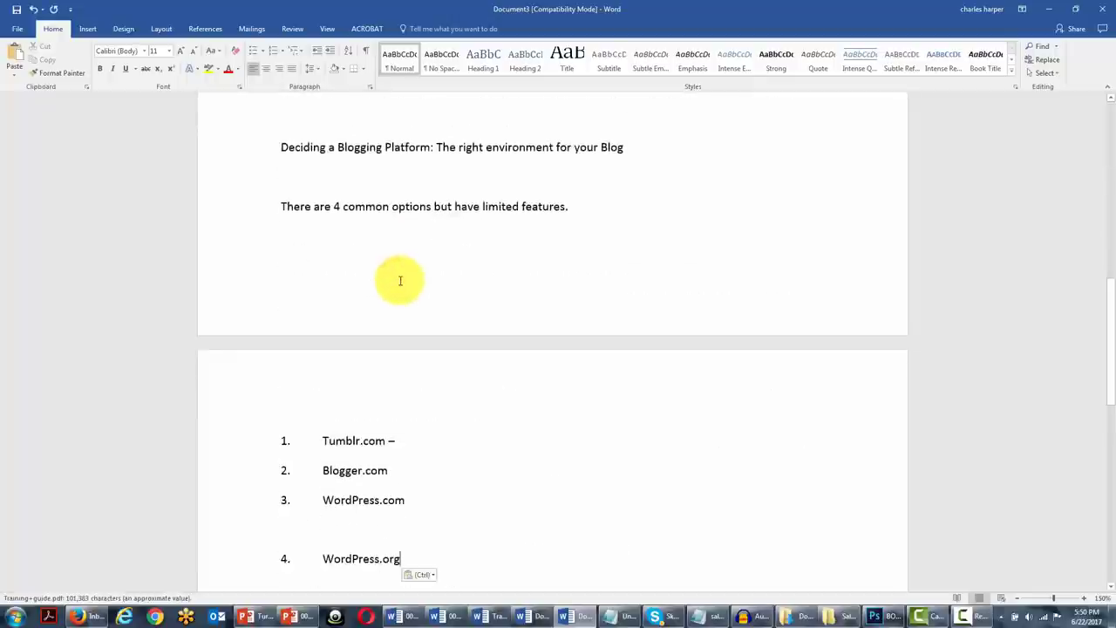
Step: Review the pasted Chapter 1 text from its heading down to the numbered list of blogging platforms
scroll(400, 280, up, 10)
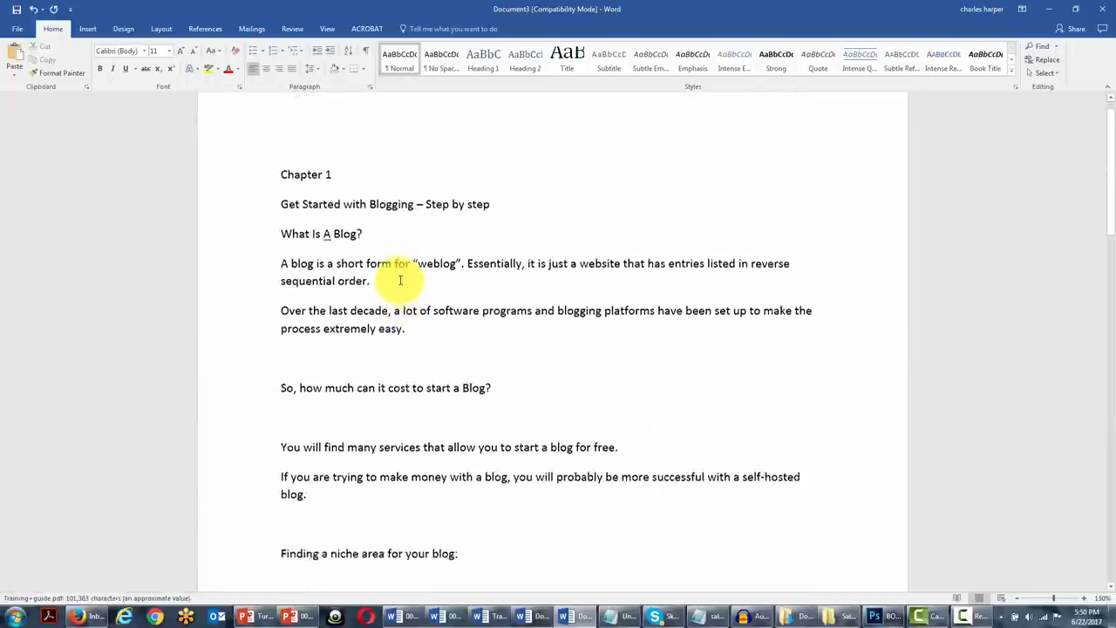
scroll(400, 280, down, 2)
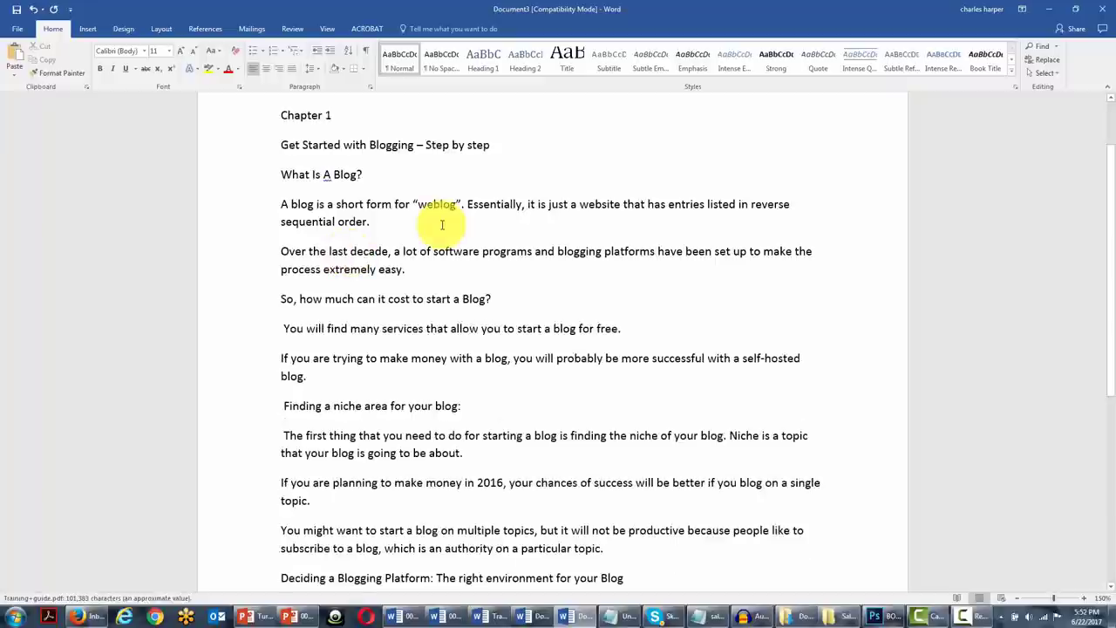
scroll(299, 302, down, 4)
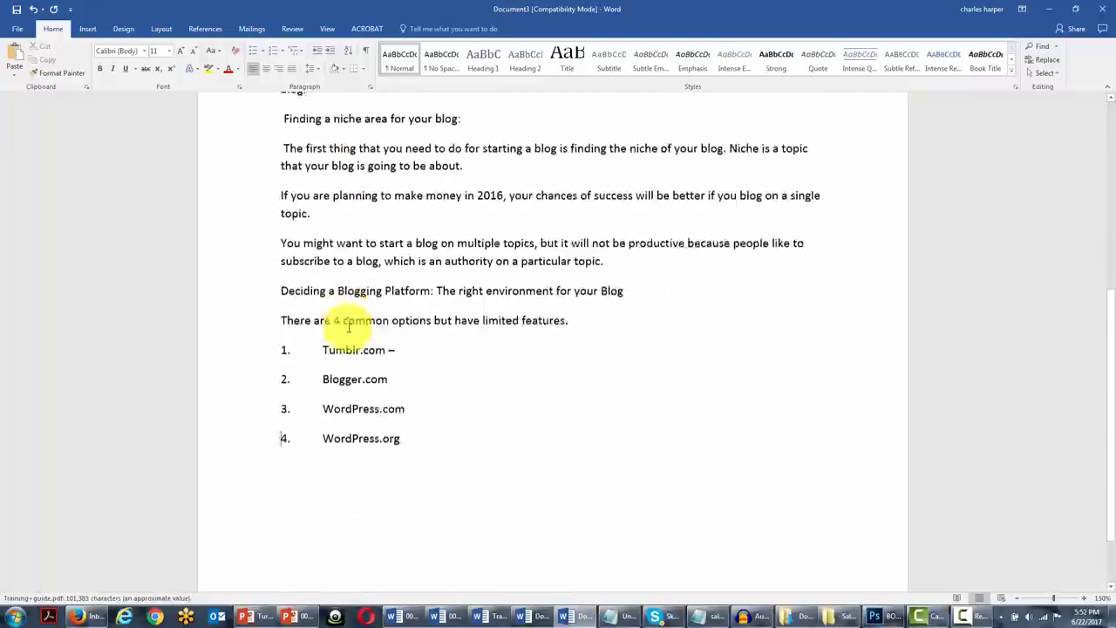
scroll(349, 323, up, 2)
scroll(349, 327, up, 2)
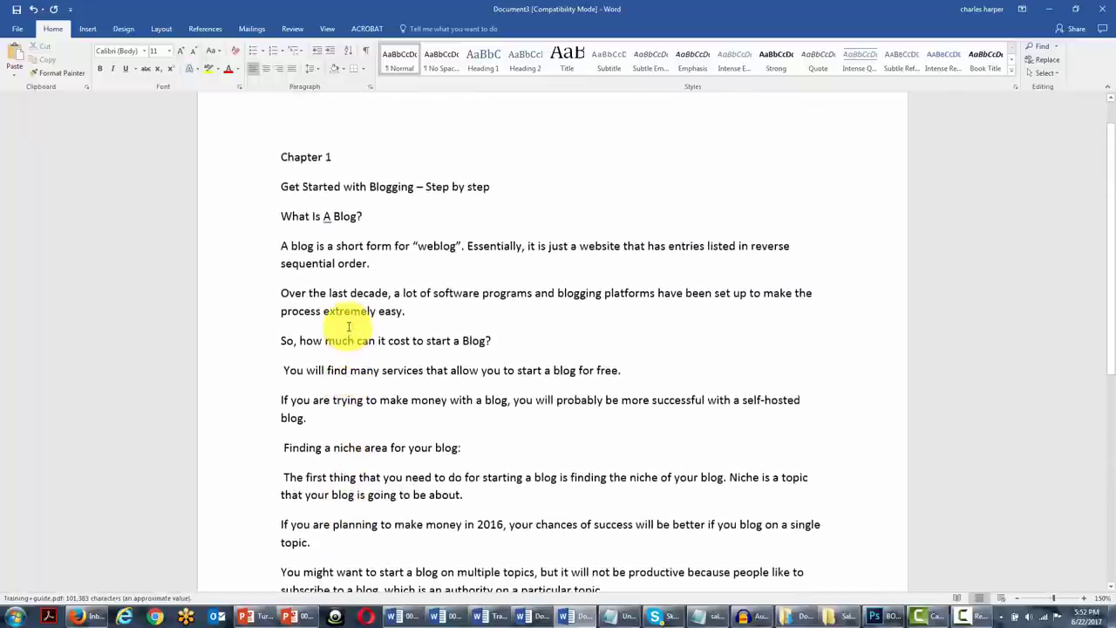
scroll(279, 157, down, 1)
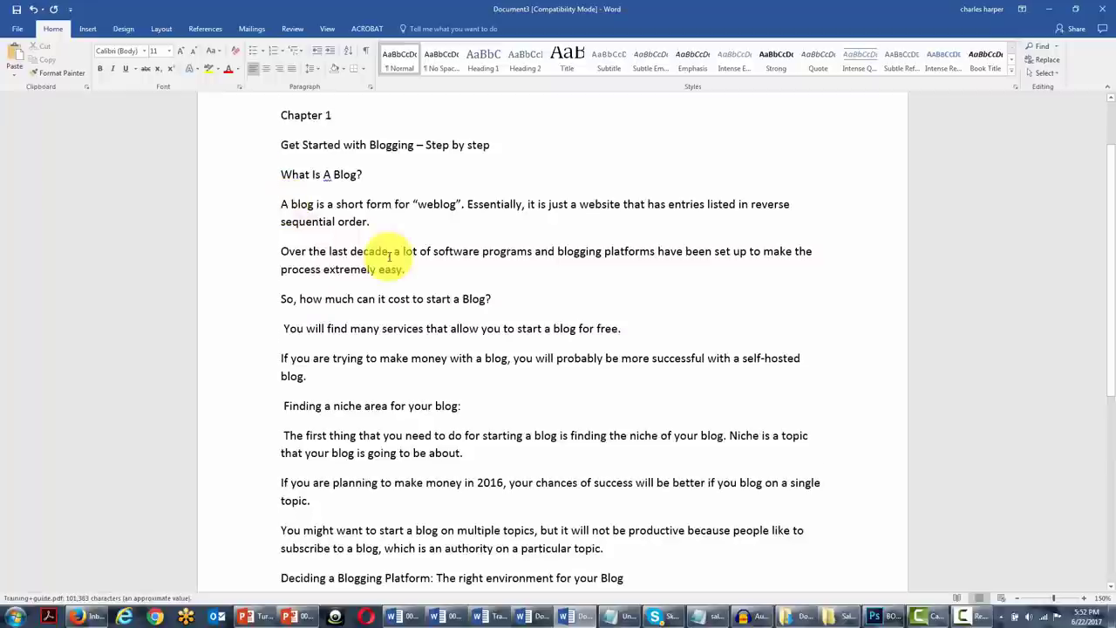
scroll(279, 218, up, 1)
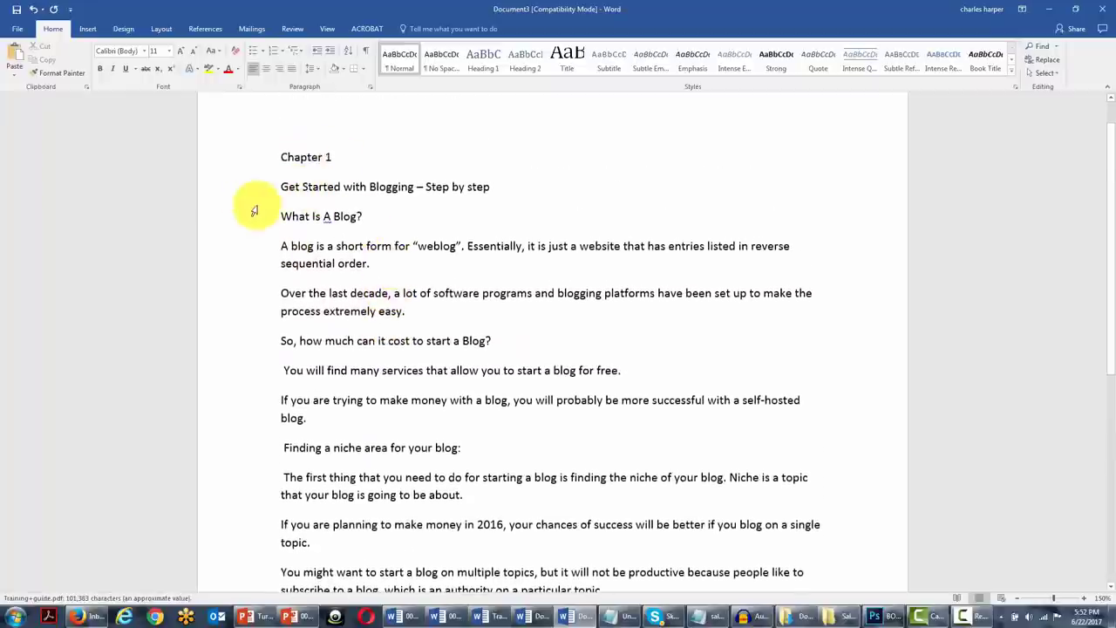
scroll(279, 218, down, 5)
scroll(310, 311, up, 5)
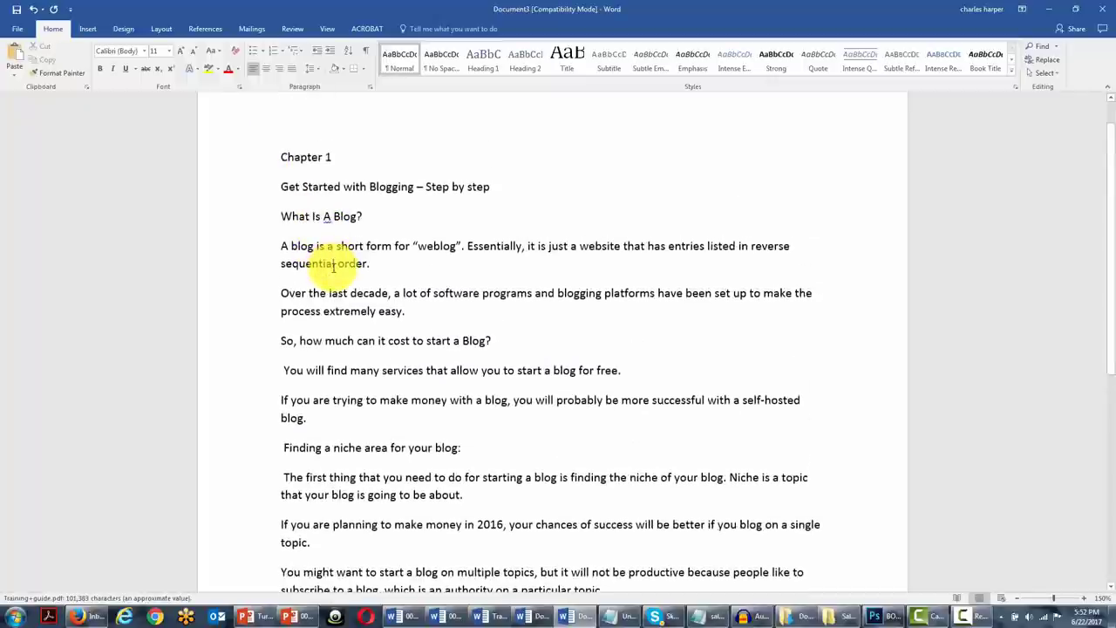
scroll(333, 267, down, 1)
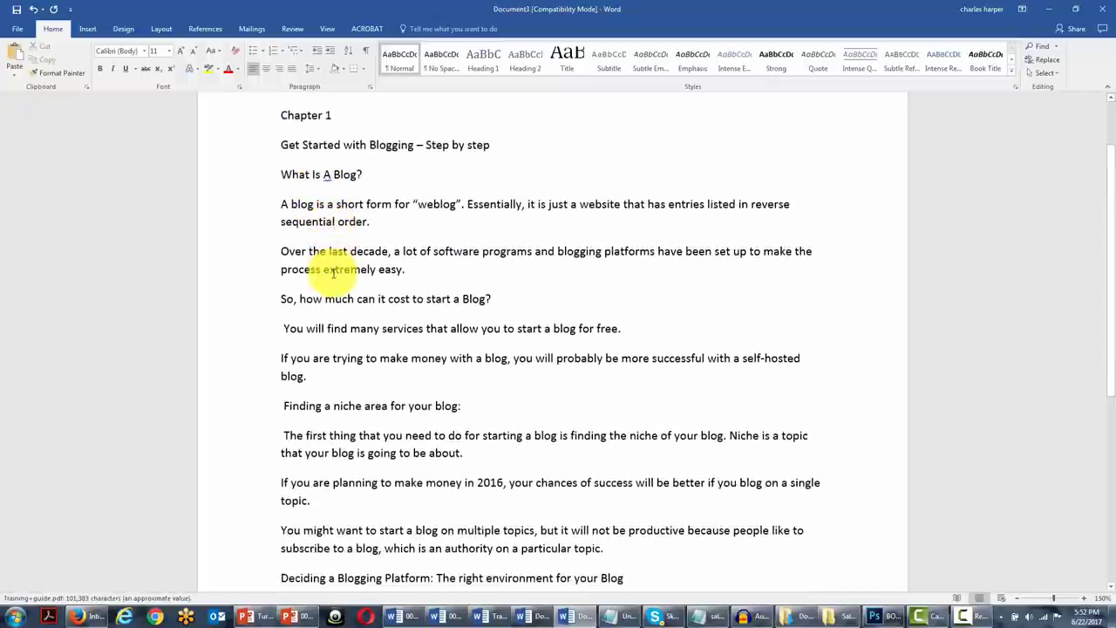
scroll(333, 272, up, 1)
scroll(333, 274, down, 3)
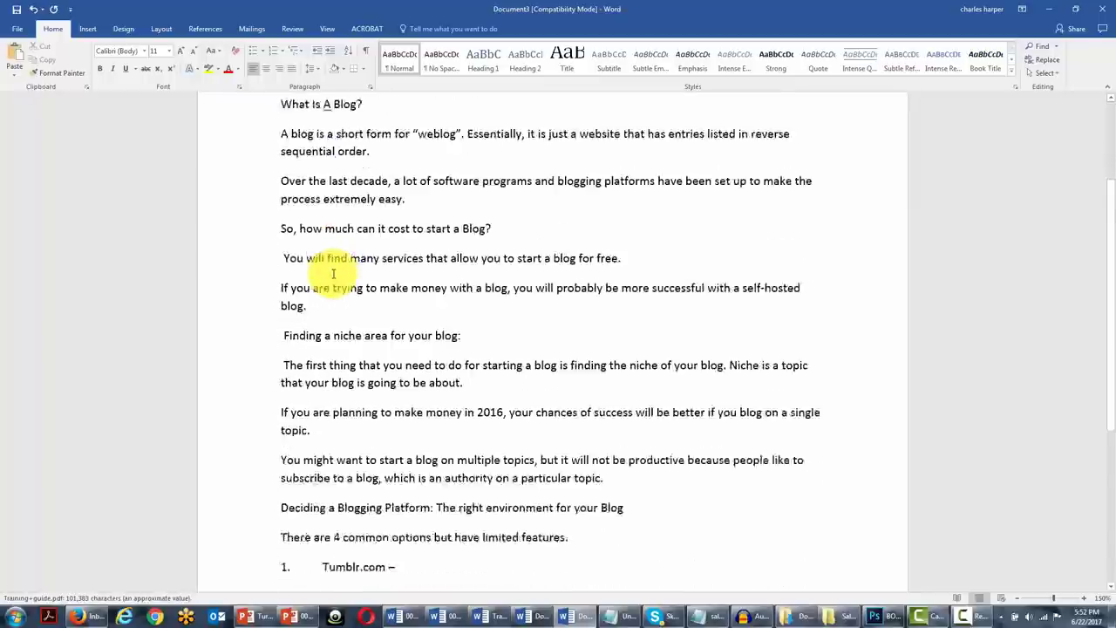
scroll(333, 274, down, 1)
scroll(333, 274, down, 1)
scroll(333, 274, up, 3)
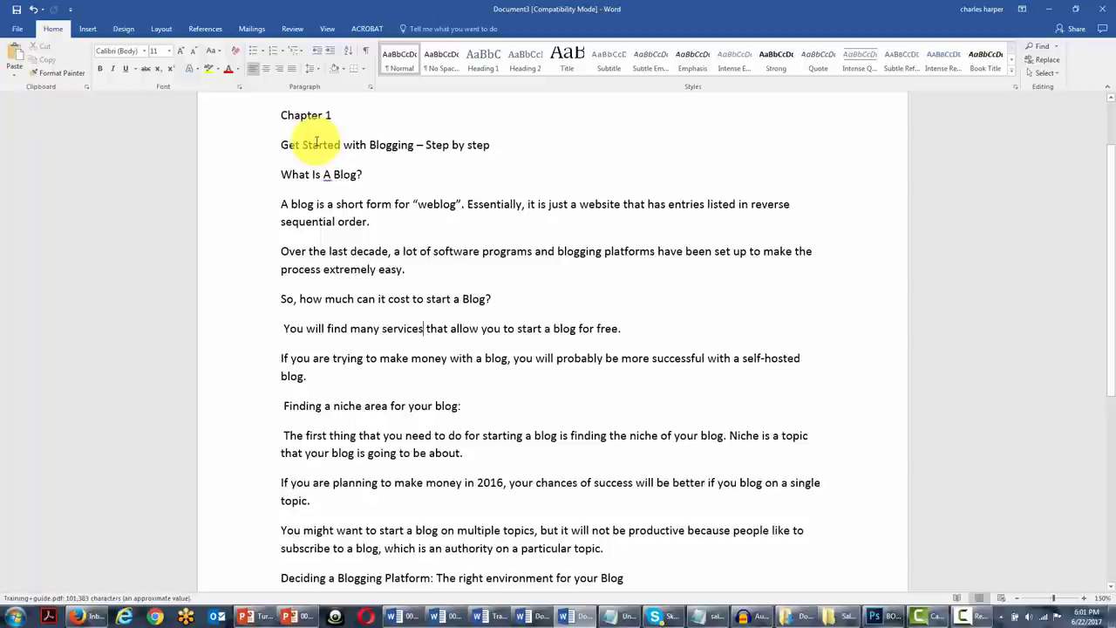
Step: Display Chapter 1 Outline.docx in Outline view to check its paragraph structure, and close the document
click(517, 329)
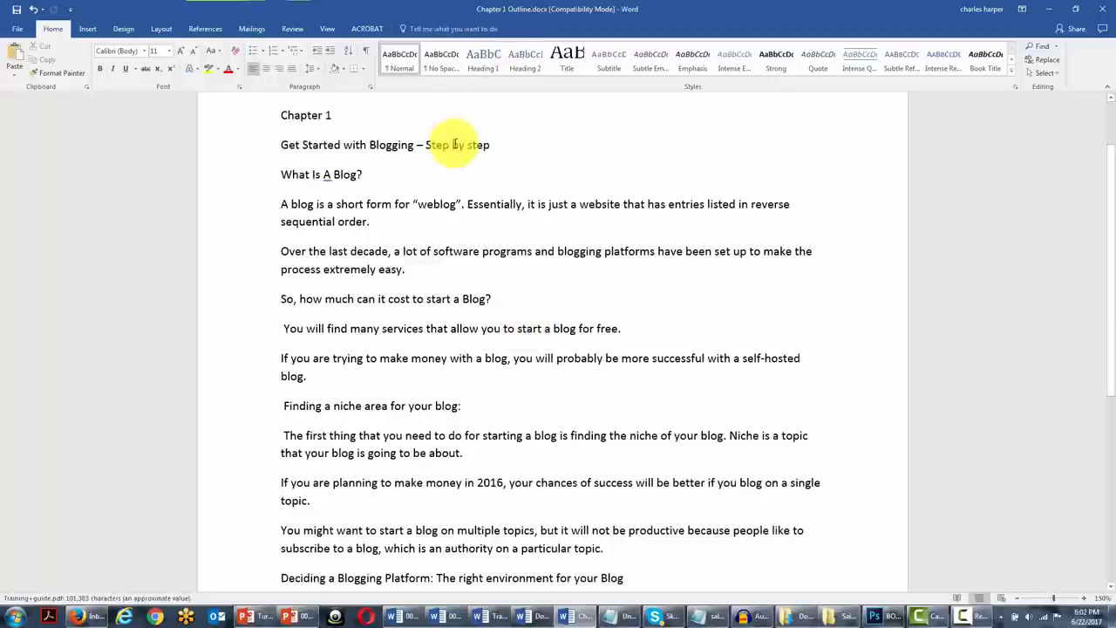
click(328, 29)
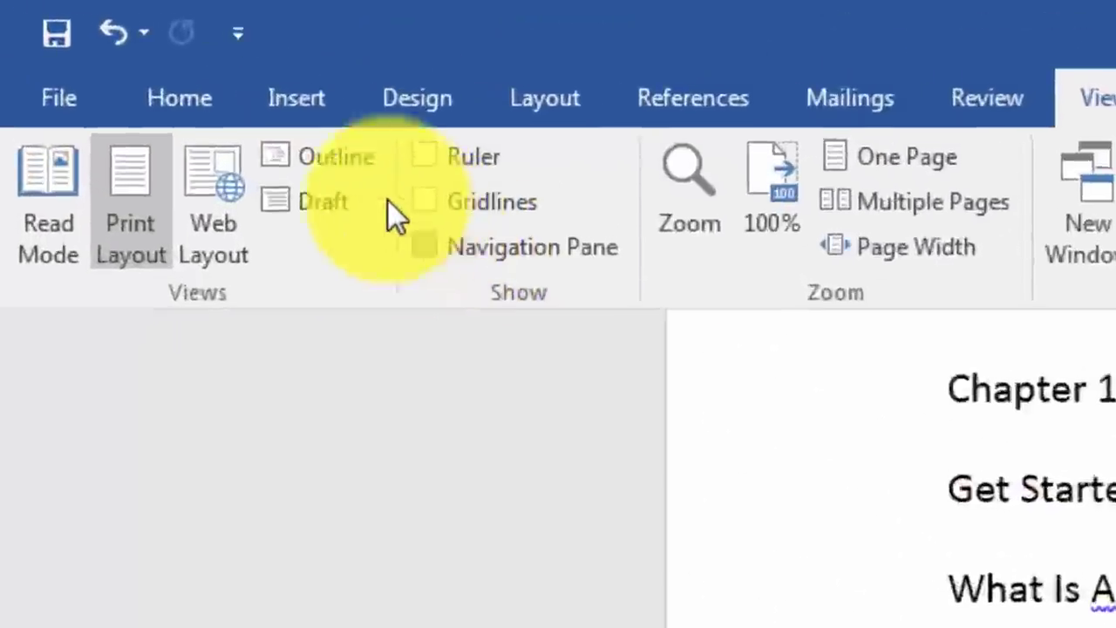
click(374, 176)
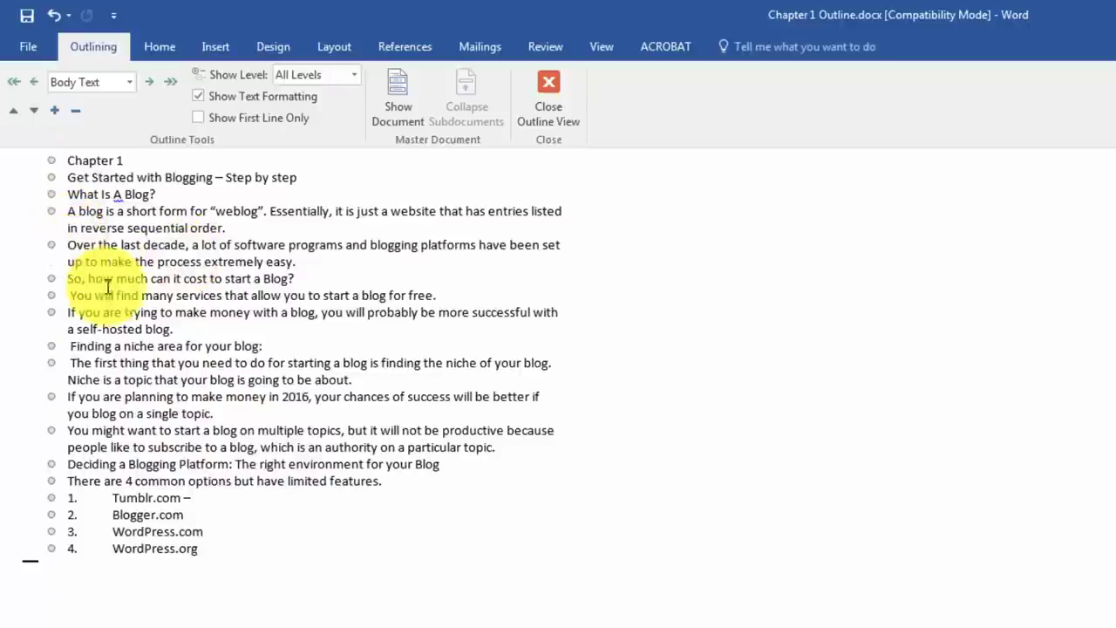
click(324, 295)
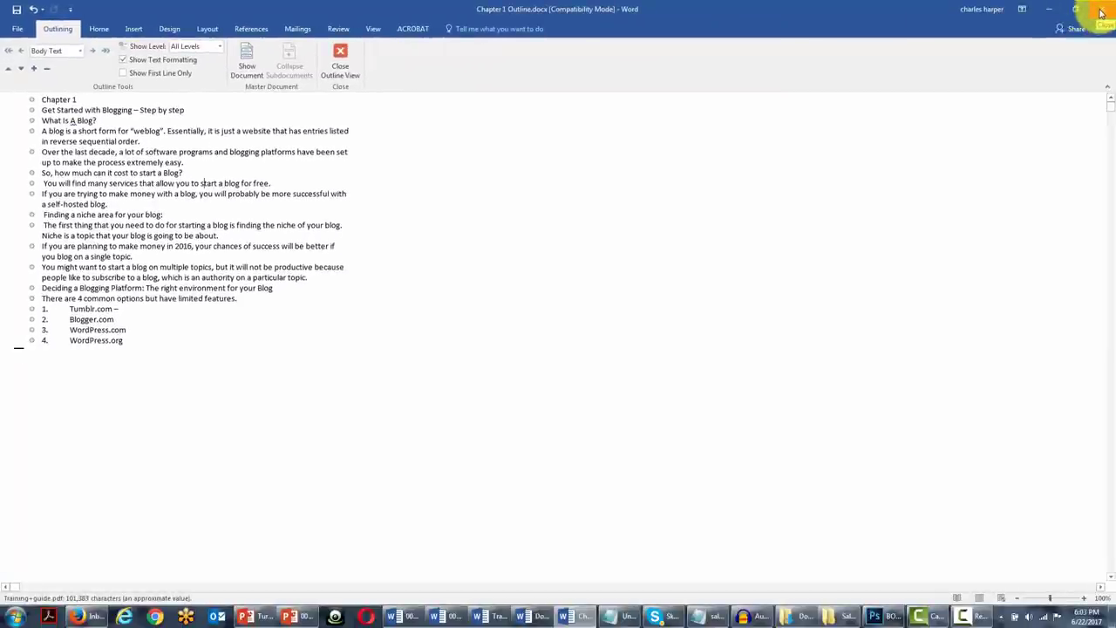
click(1100, 12)
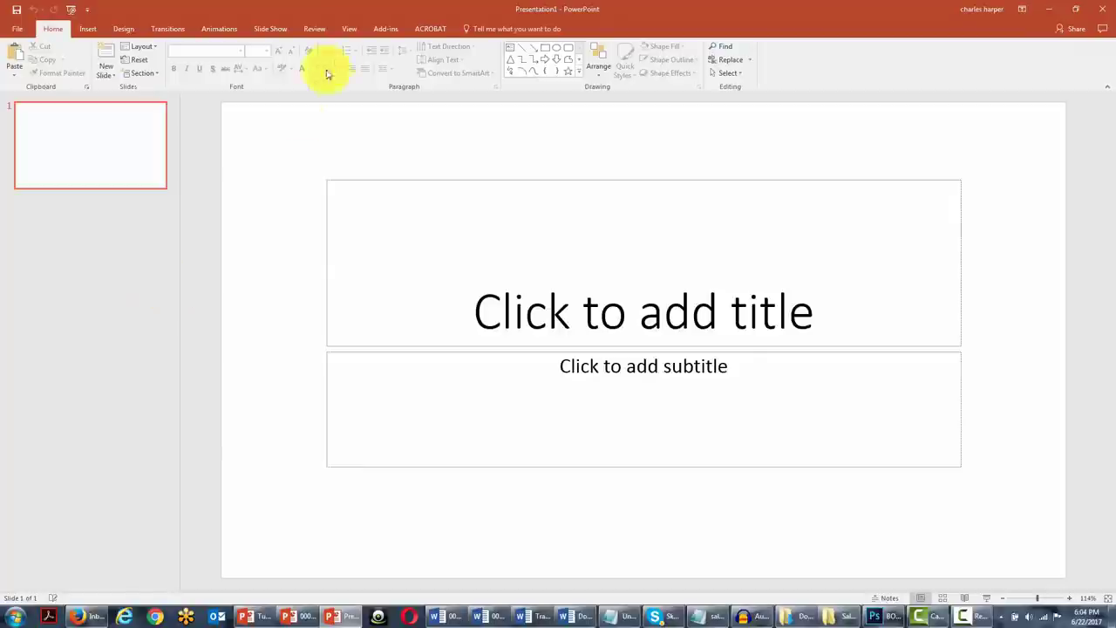
Step: Switch to the blank PowerPoint presentation and open its Slide Master view
click(349, 31)
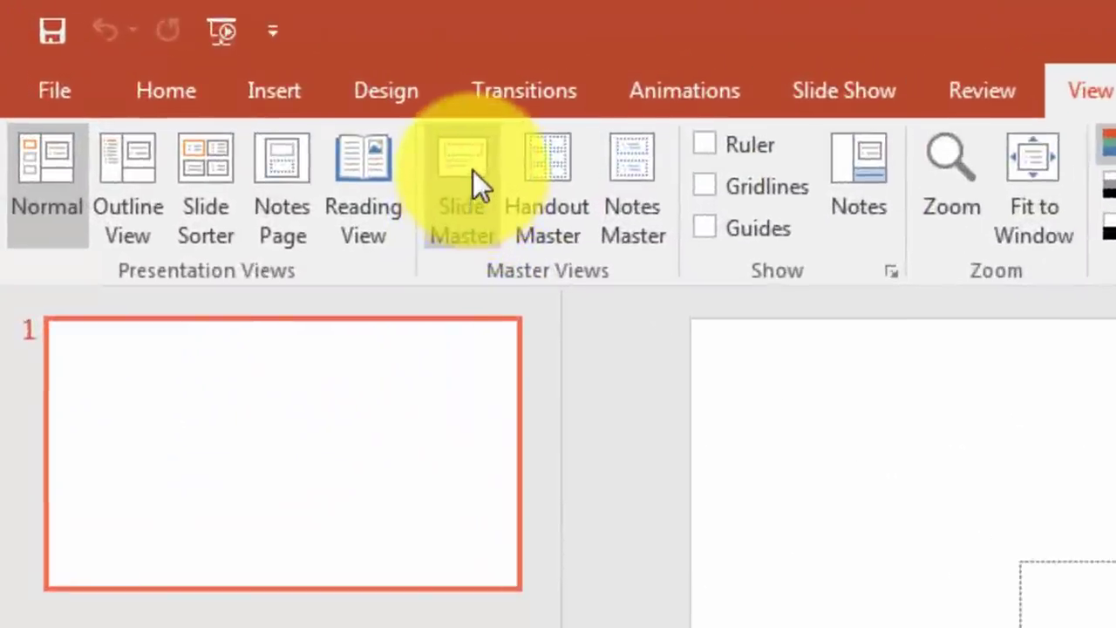
click(151, 60)
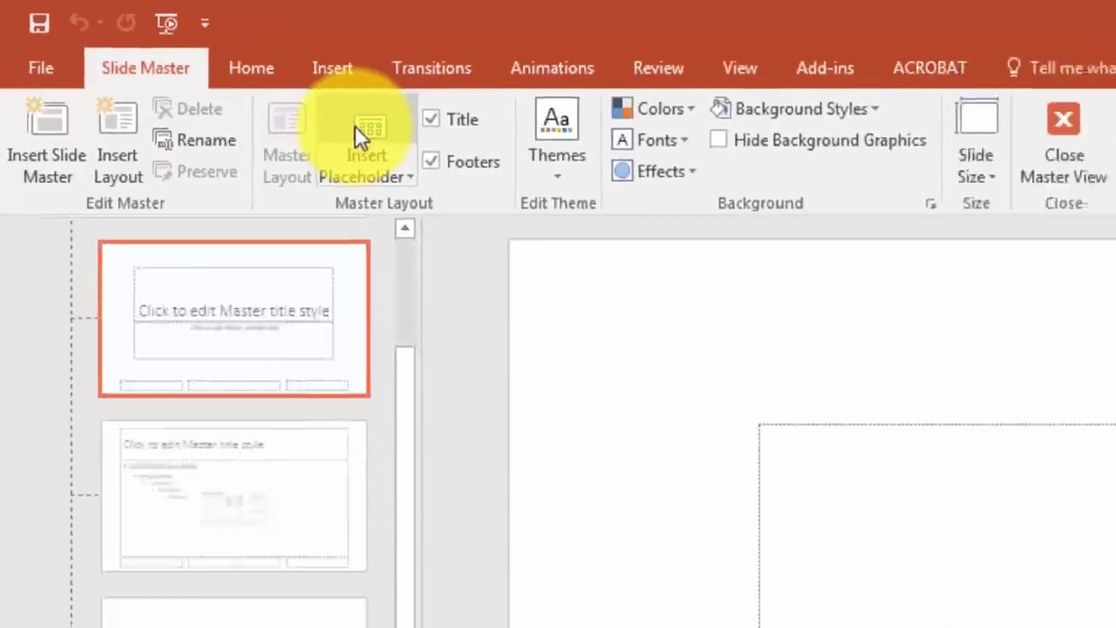
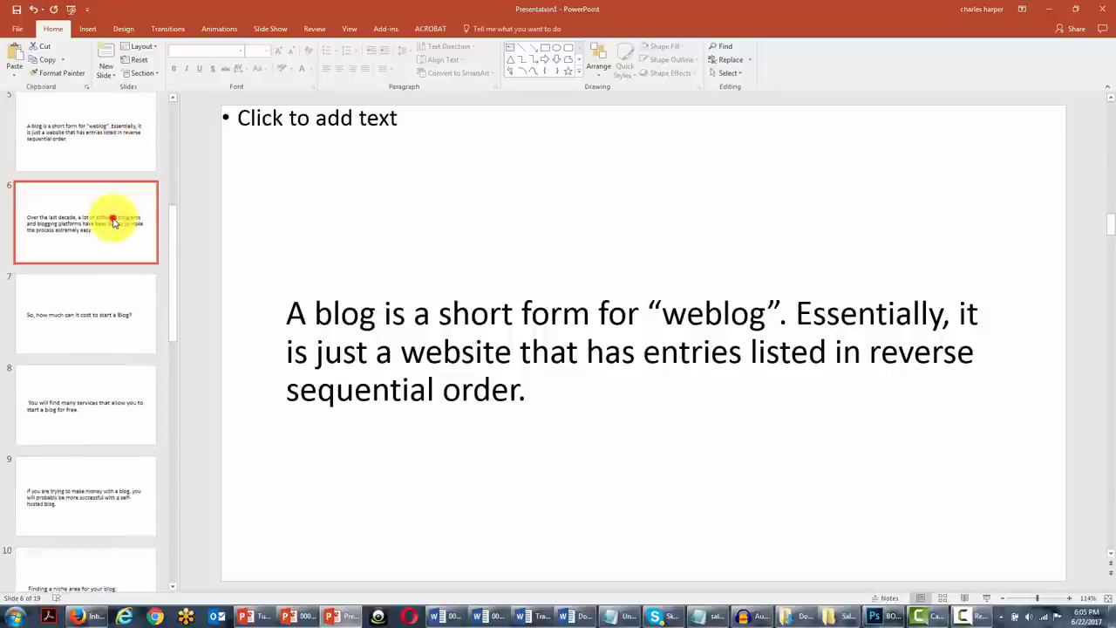
Step: Look through the slides made from the Chapter 1 outline, down to the WordPress.org slide and back
click(113, 219)
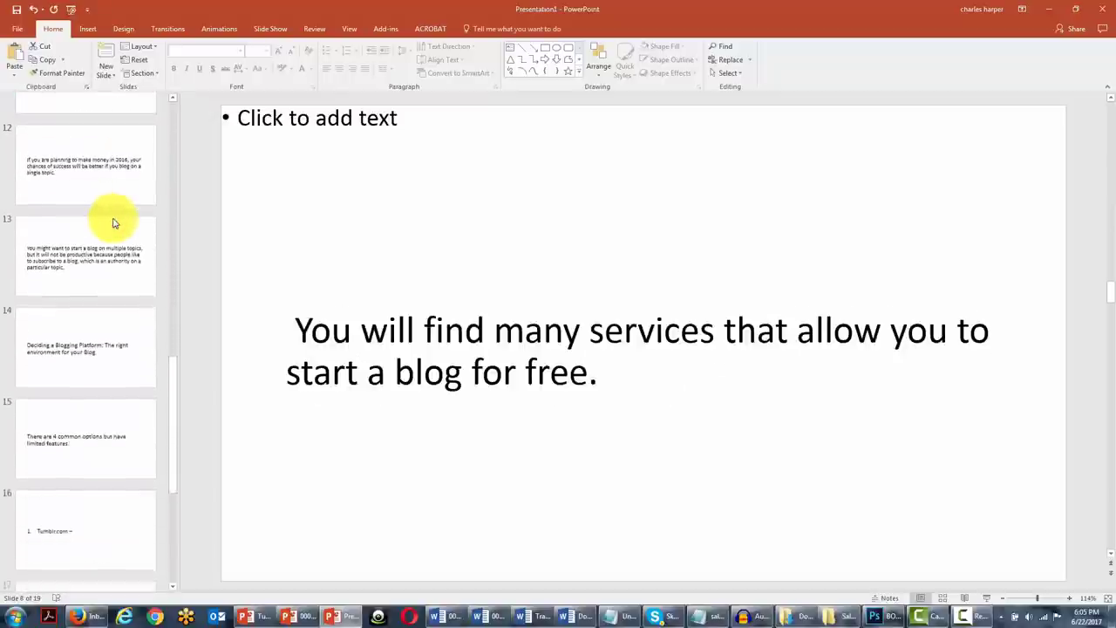
scroll(113, 223, down, 1)
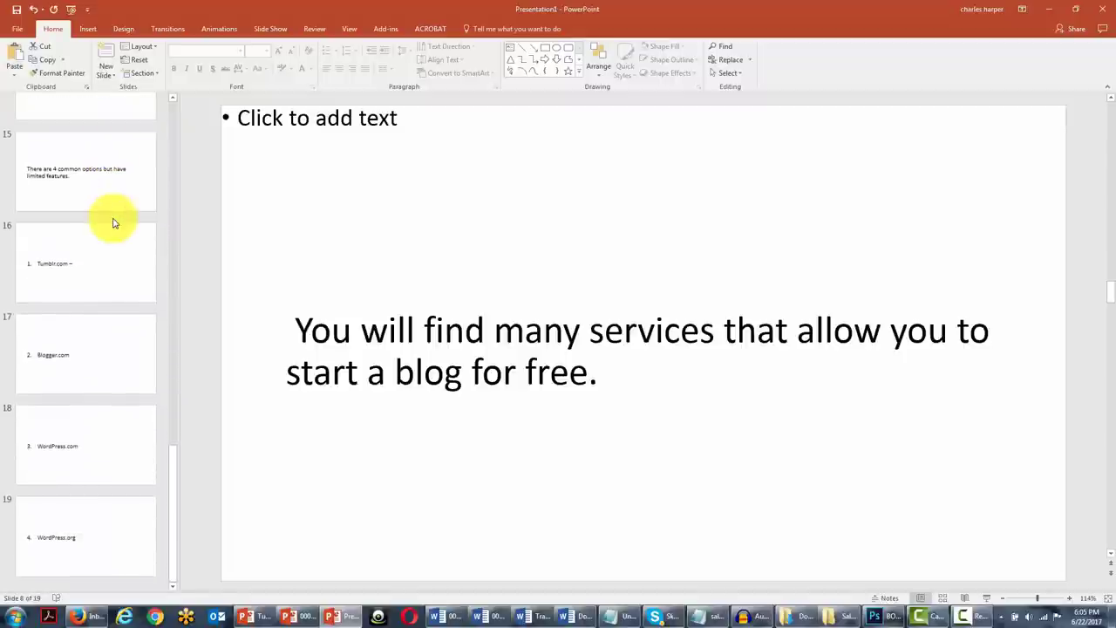
scroll(100, 353, up, 15)
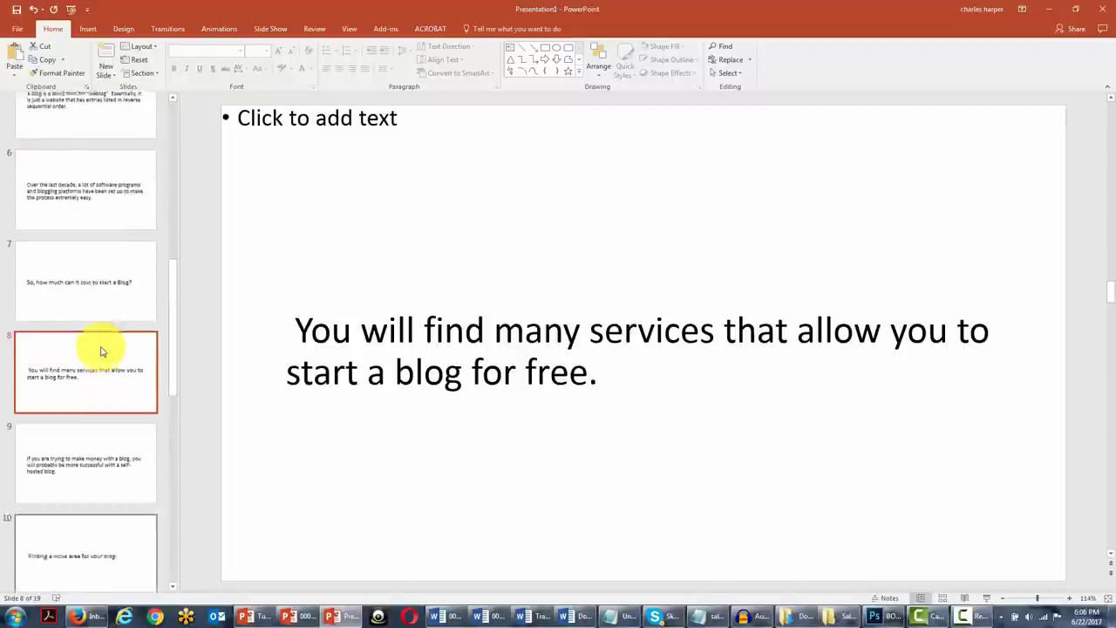
scroll(101, 352, down, 20)
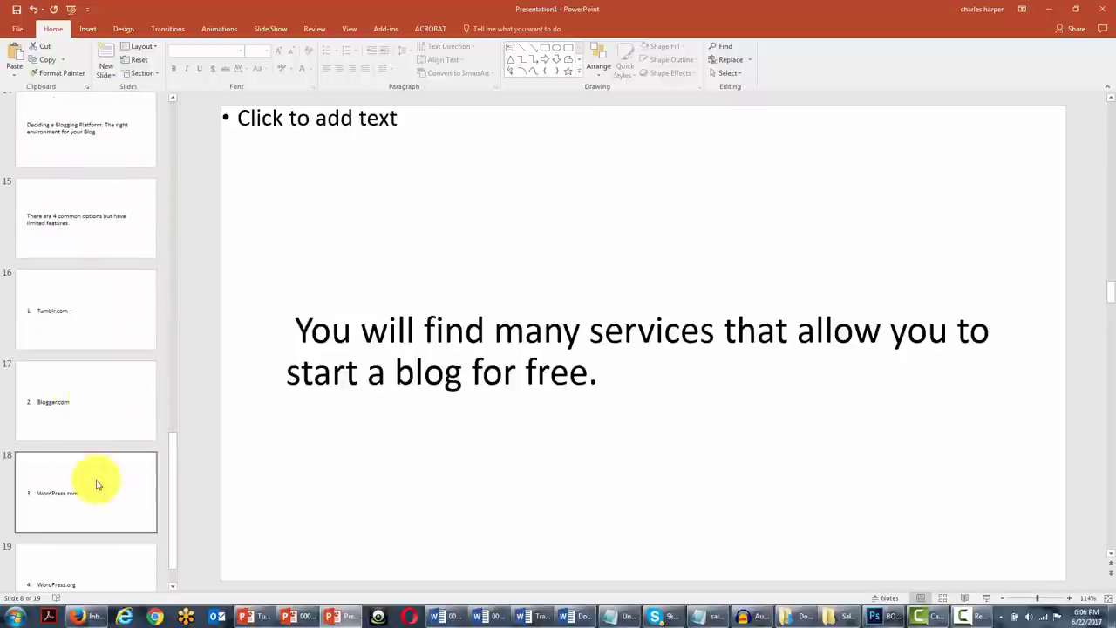
scroll(96, 523, down, 1)
scroll(96, 586, up, 15)
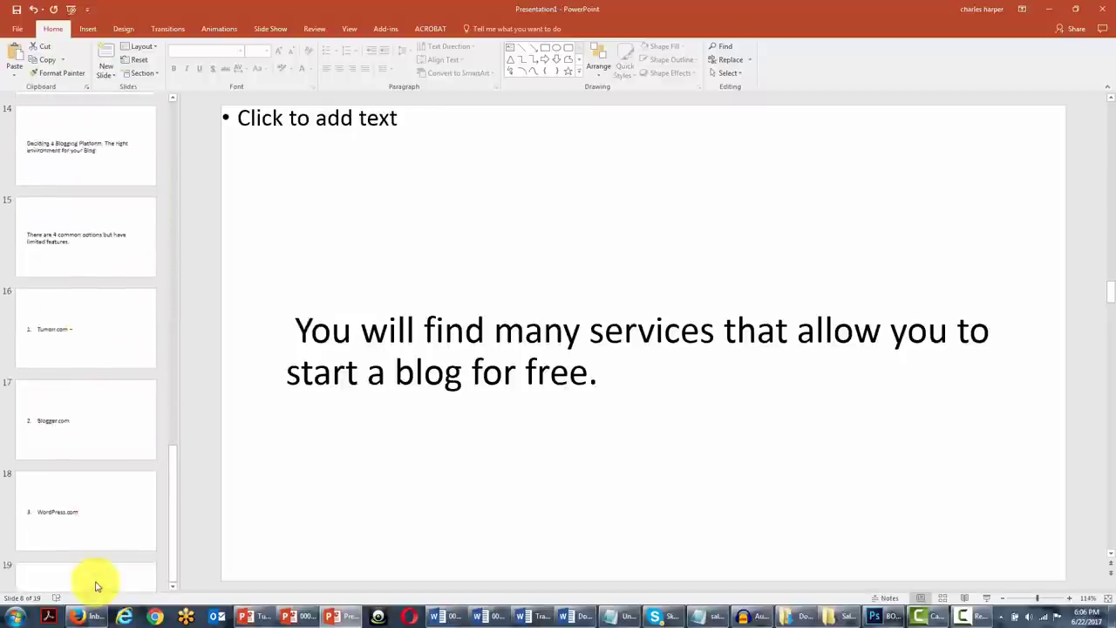
scroll(97, 585, up, 5)
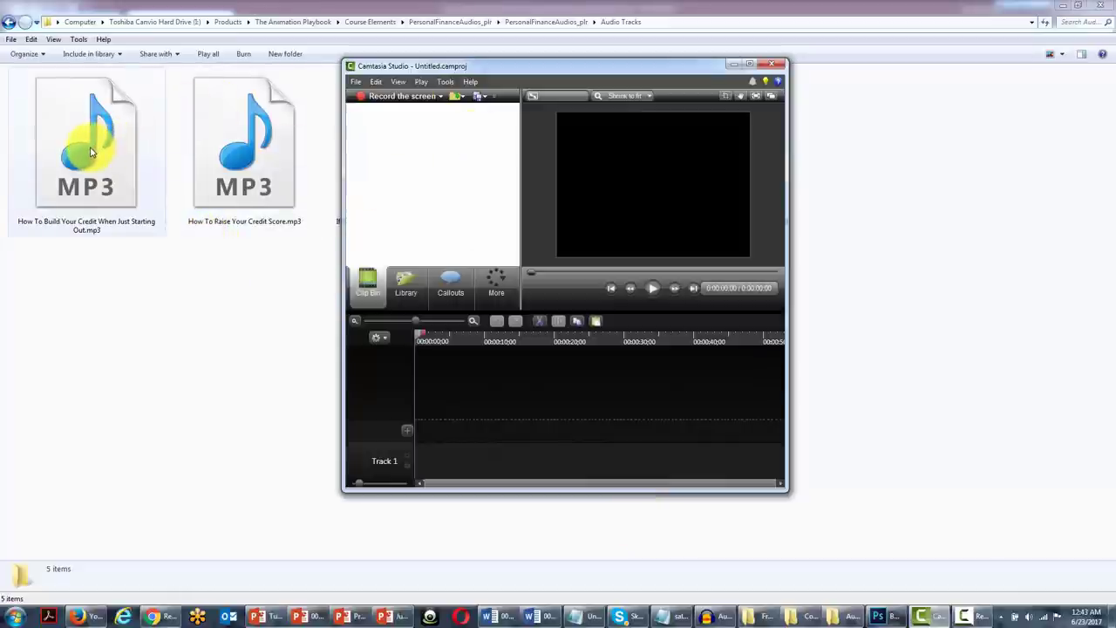
Step: Import How To Build Your Credit When Just Starting Out.mp3 into Camtasia Studio and add it to Track 1 of the timeline
drag(52, 144, 413, 179)
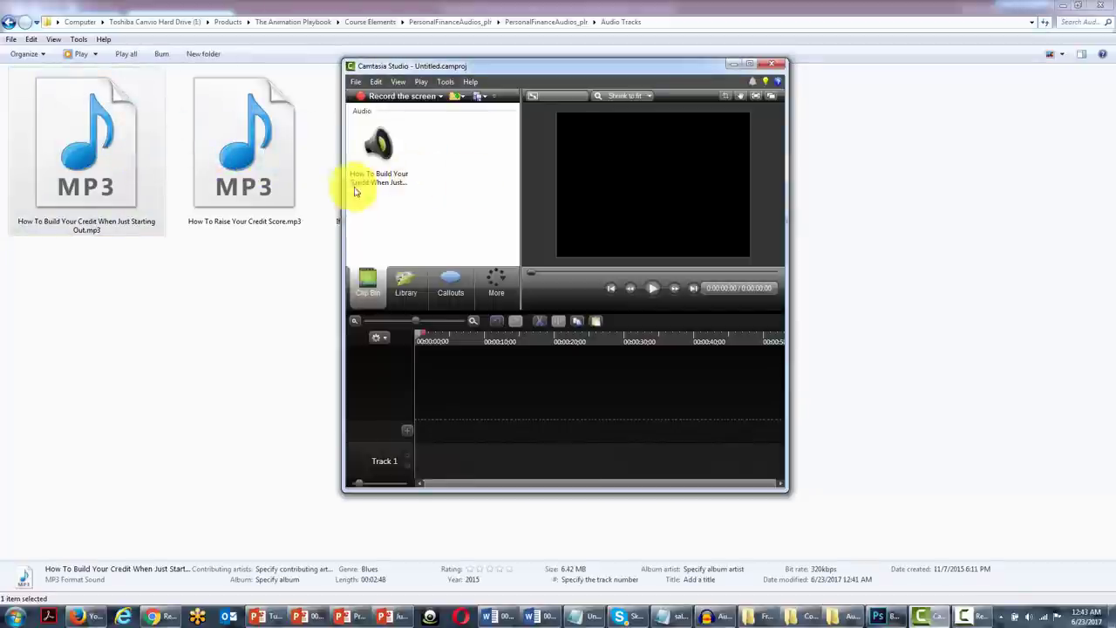
double_click(514, 70)
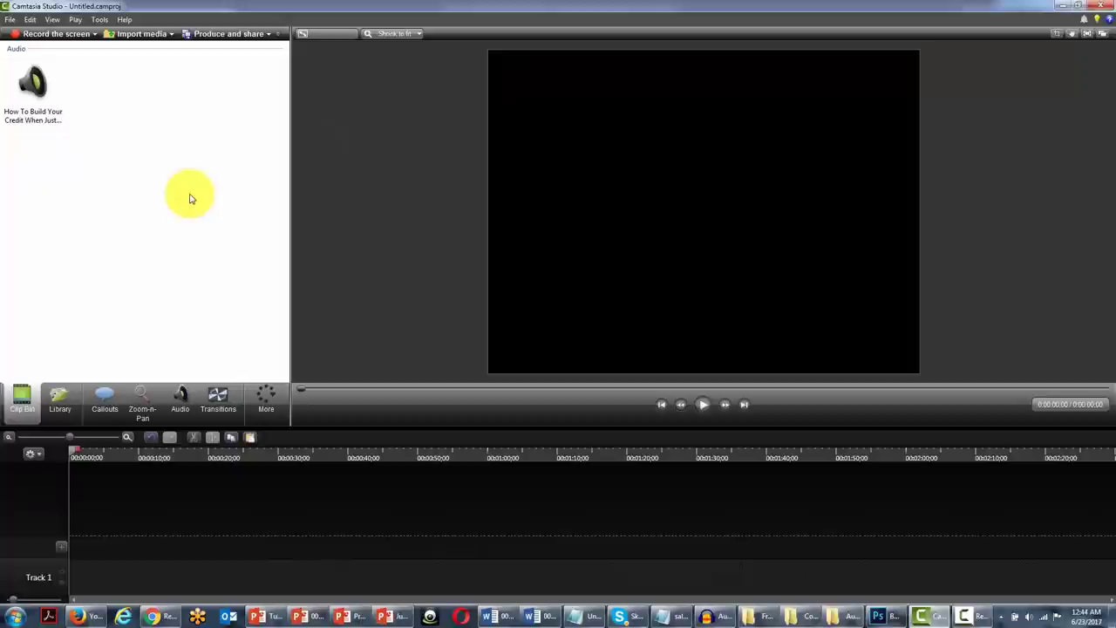
right_click(28, 90)
click(78, 96)
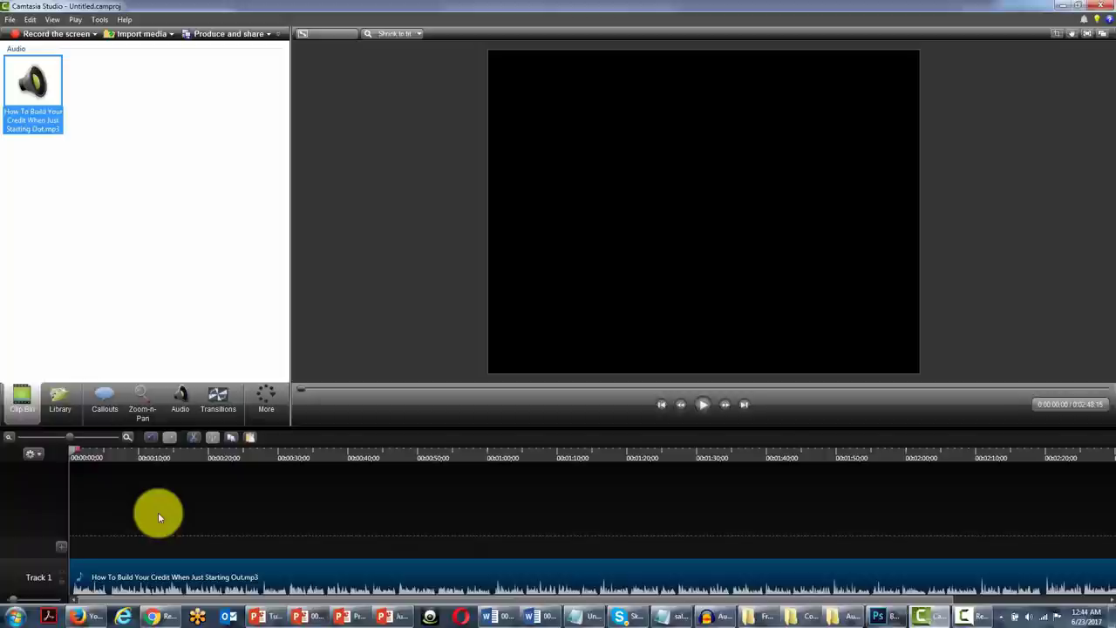
Step: Show the Marker view above the timeline
click(38, 458)
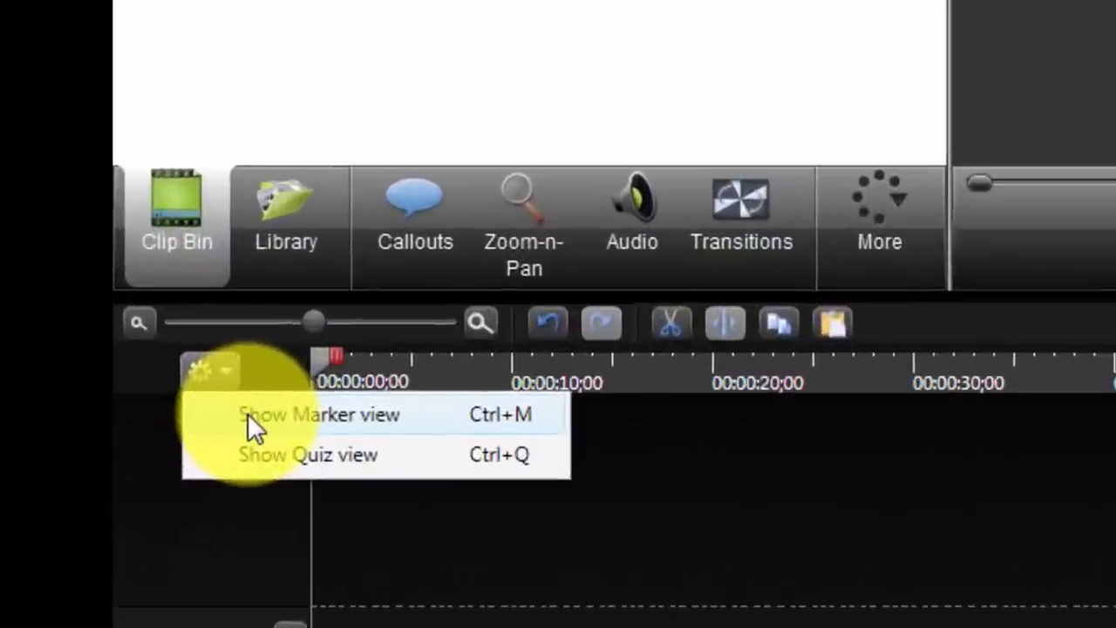
click(247, 413)
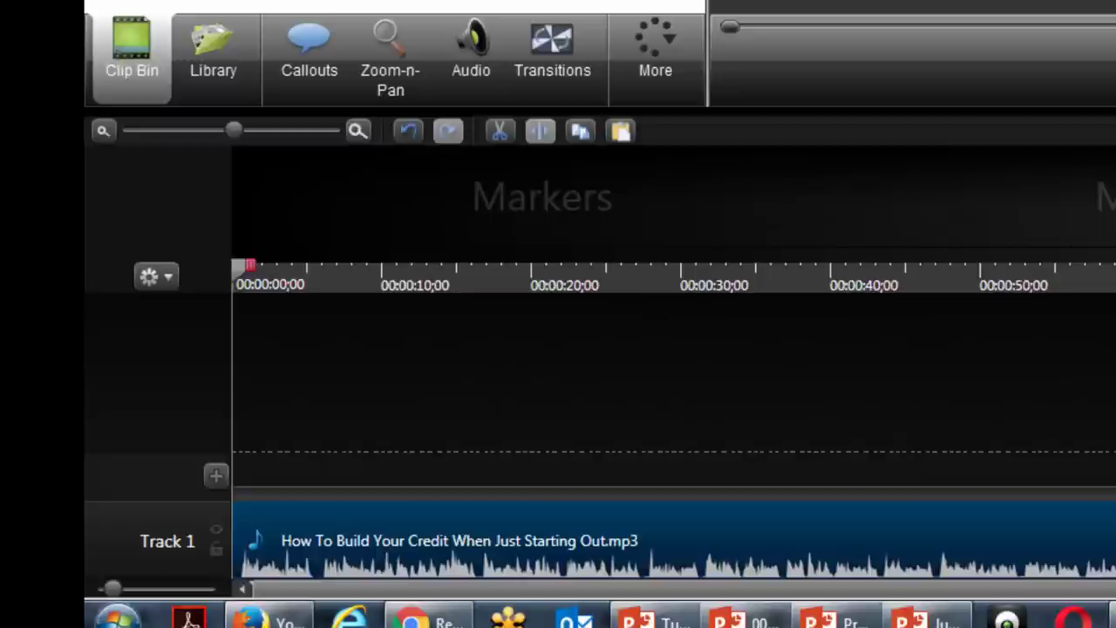
Step: Play the audio through its first section and add a marker with its default name at about 5 seconds
key(space)
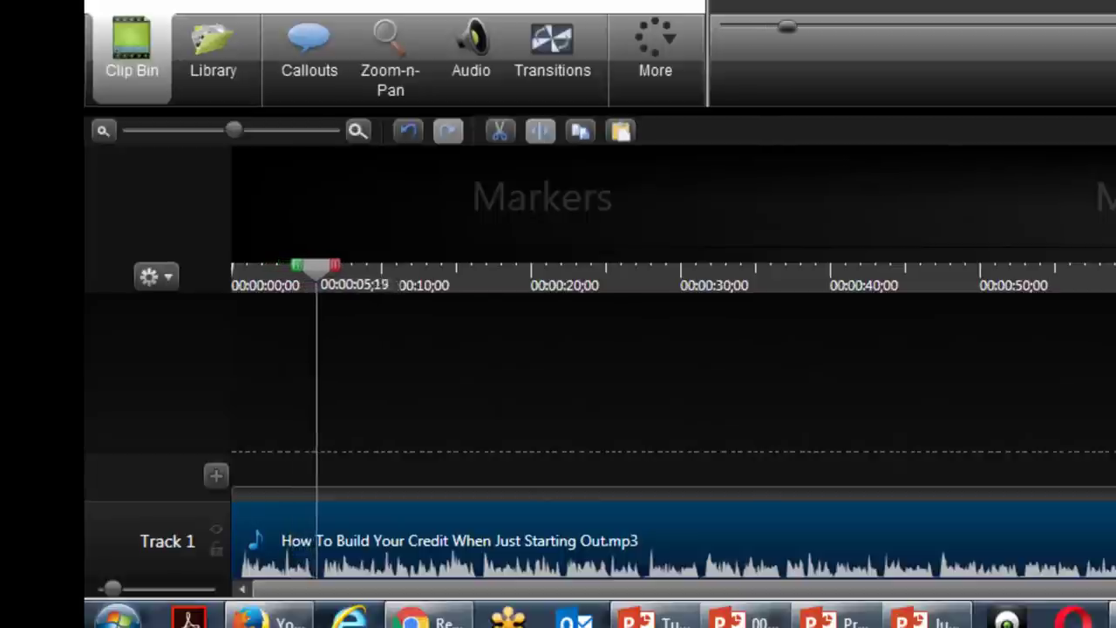
key(space)
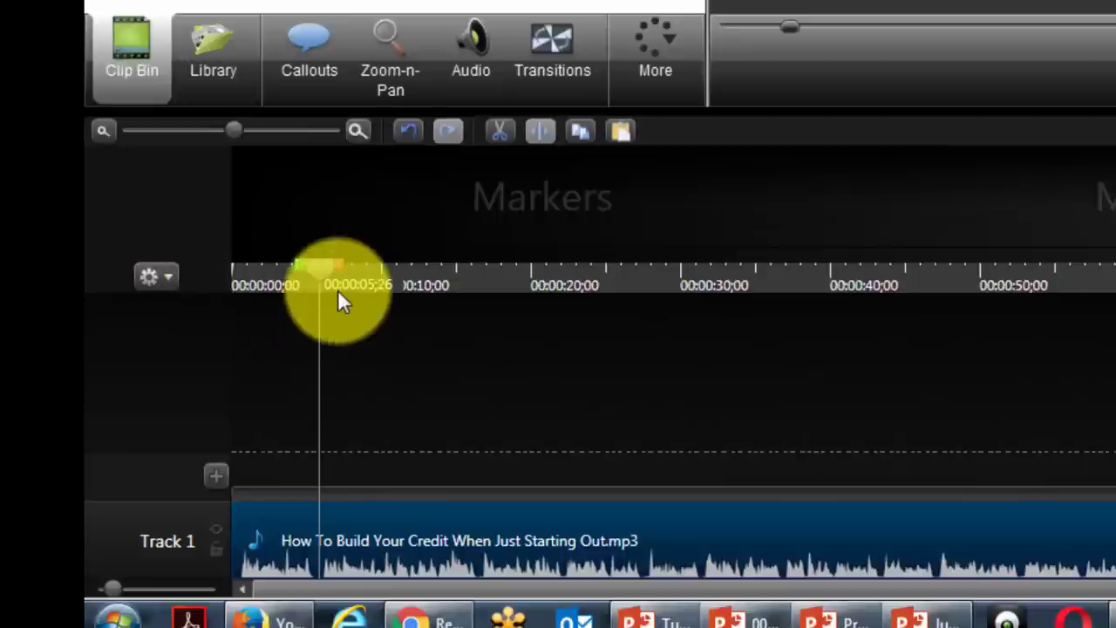
click(166, 277)
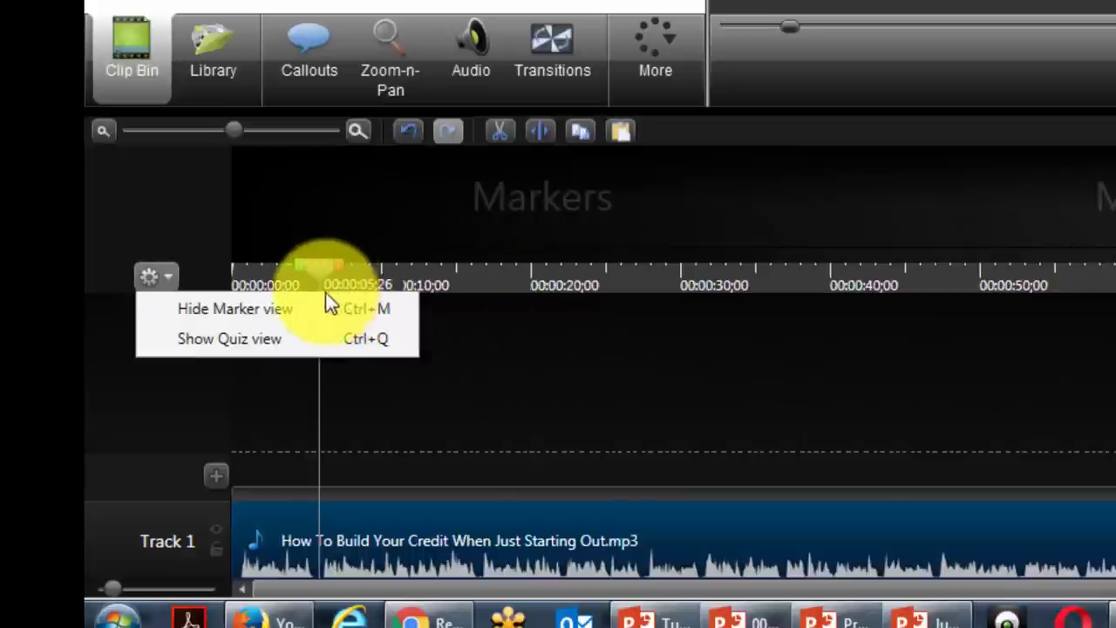
click(384, 9)
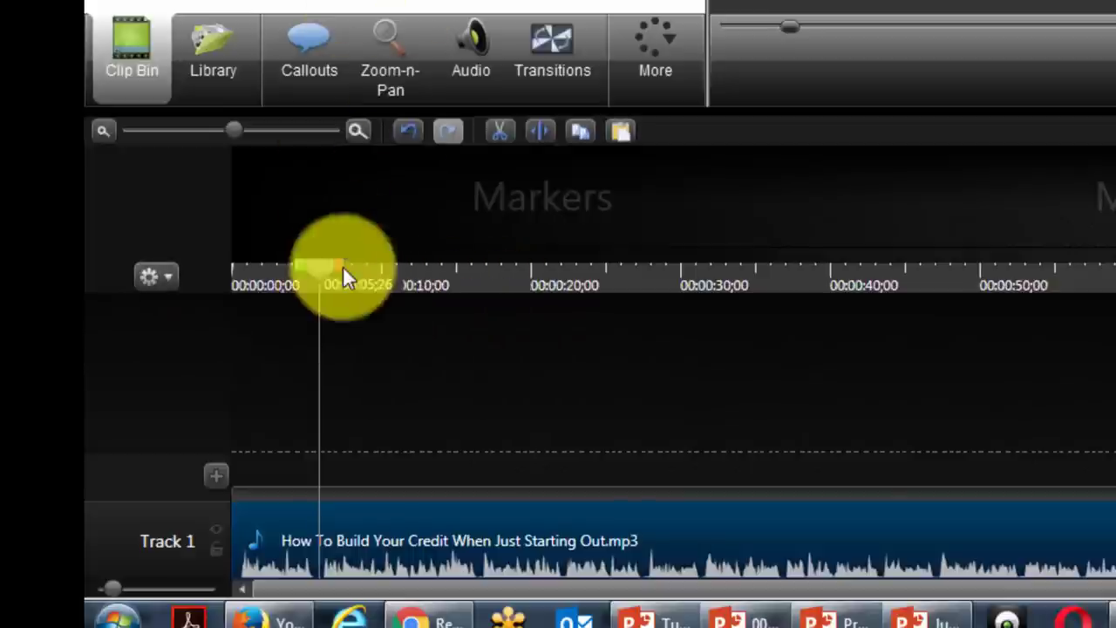
click(319, 286)
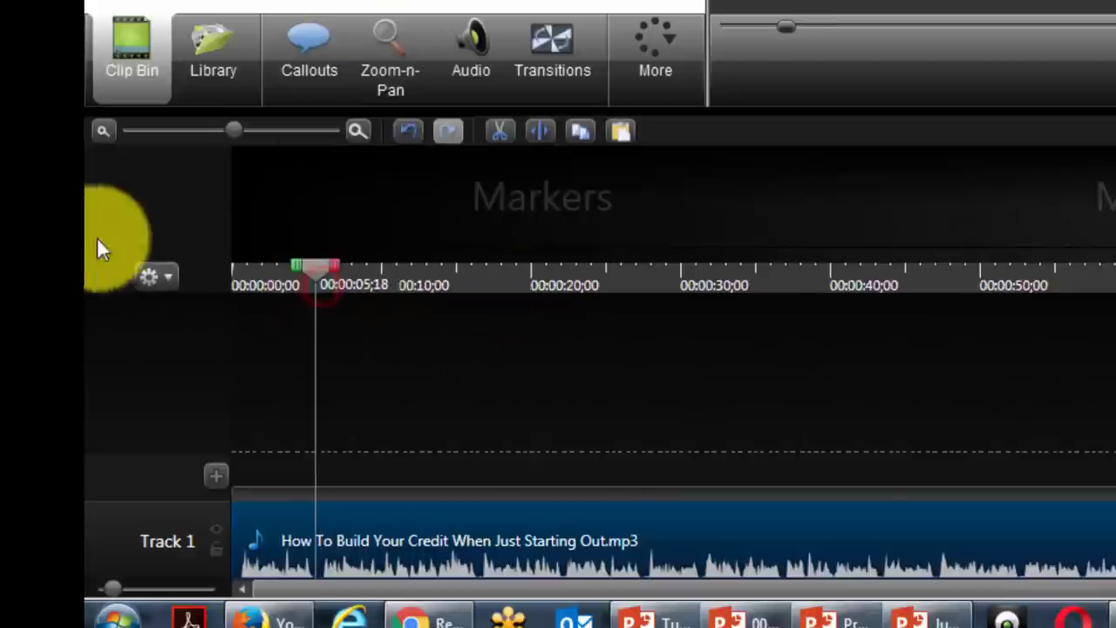
click(316, 492)
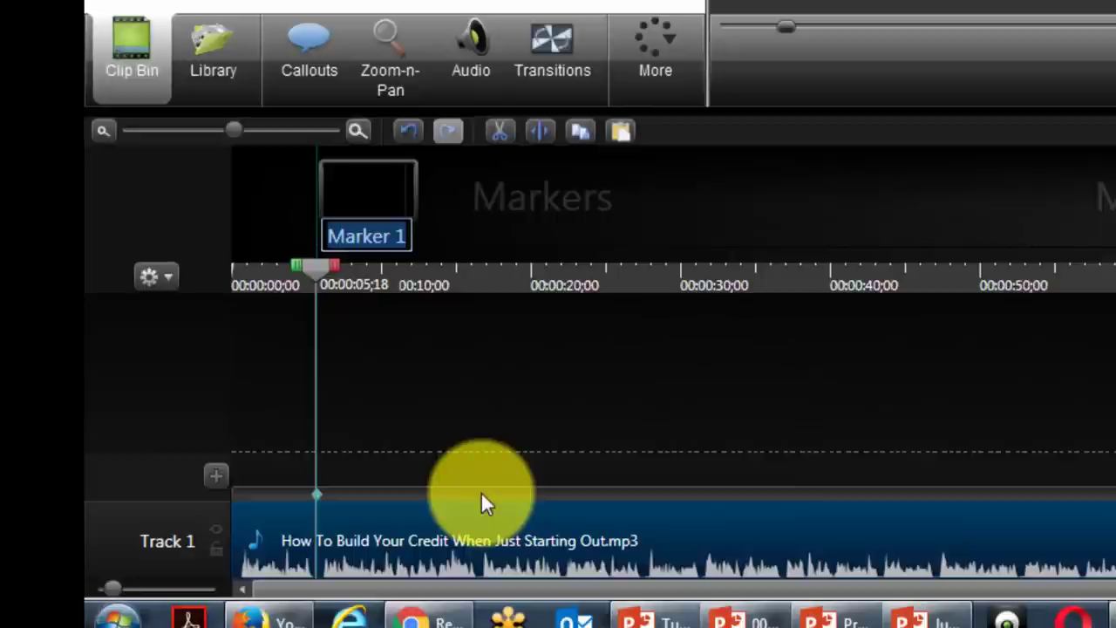
key(Return)
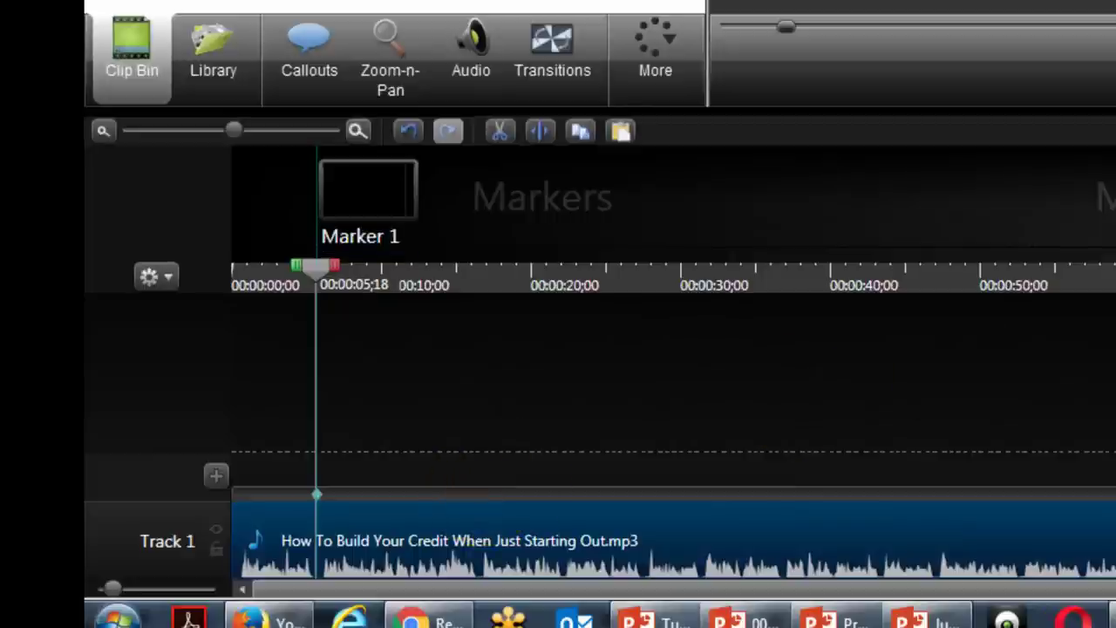
Step: Continue playing the audio and add markers with default names at about 16 and 22 seconds
key(space)
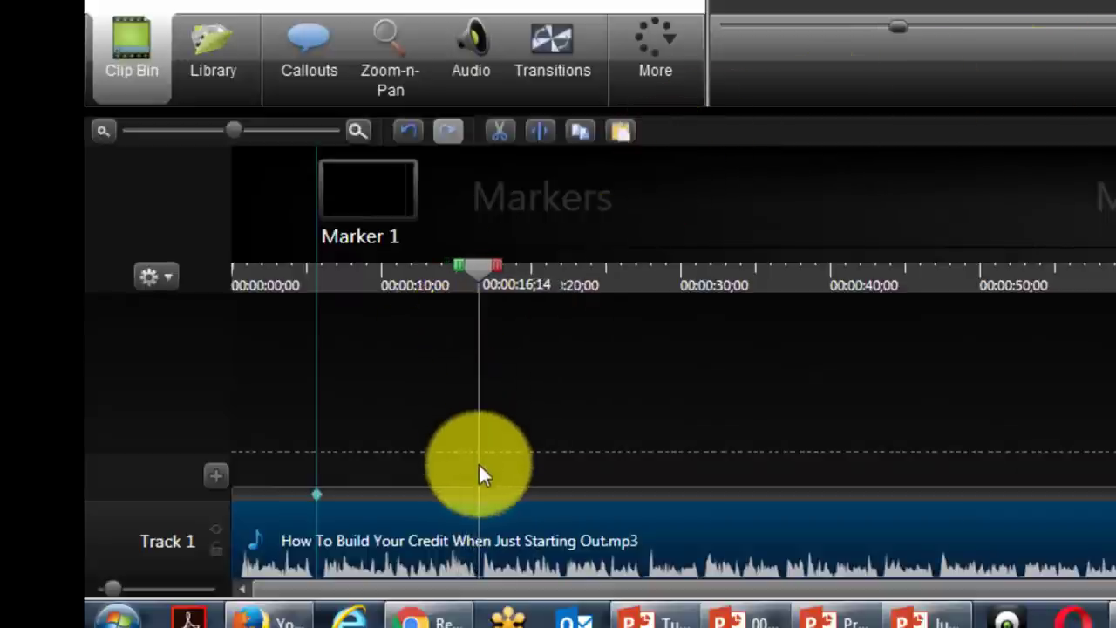
click(479, 494)
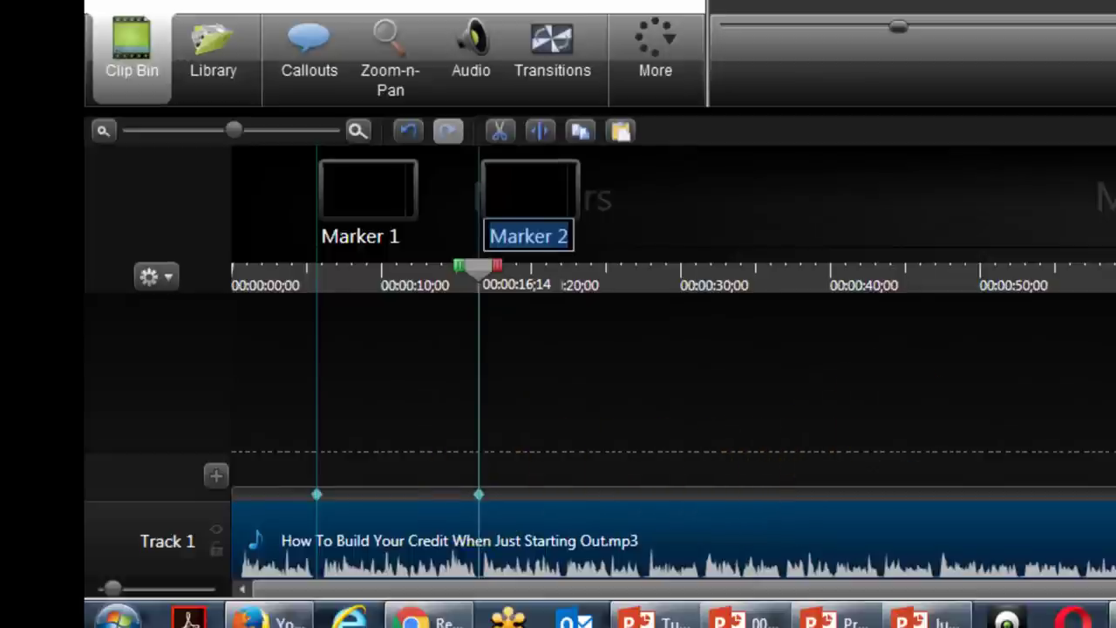
key(Return)
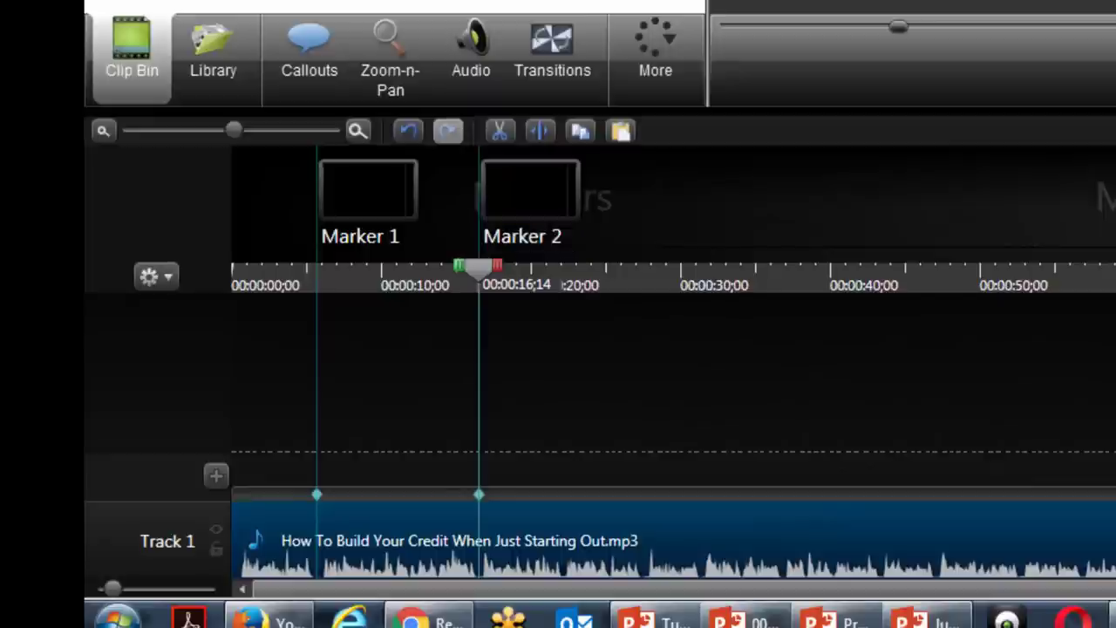
key(space)
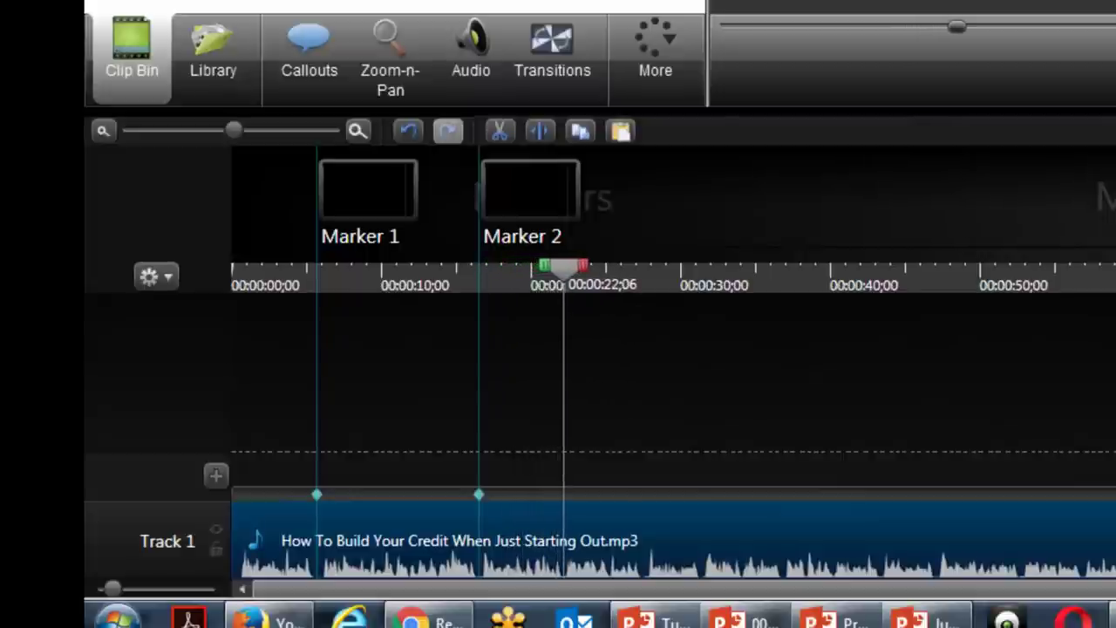
click(560, 494)
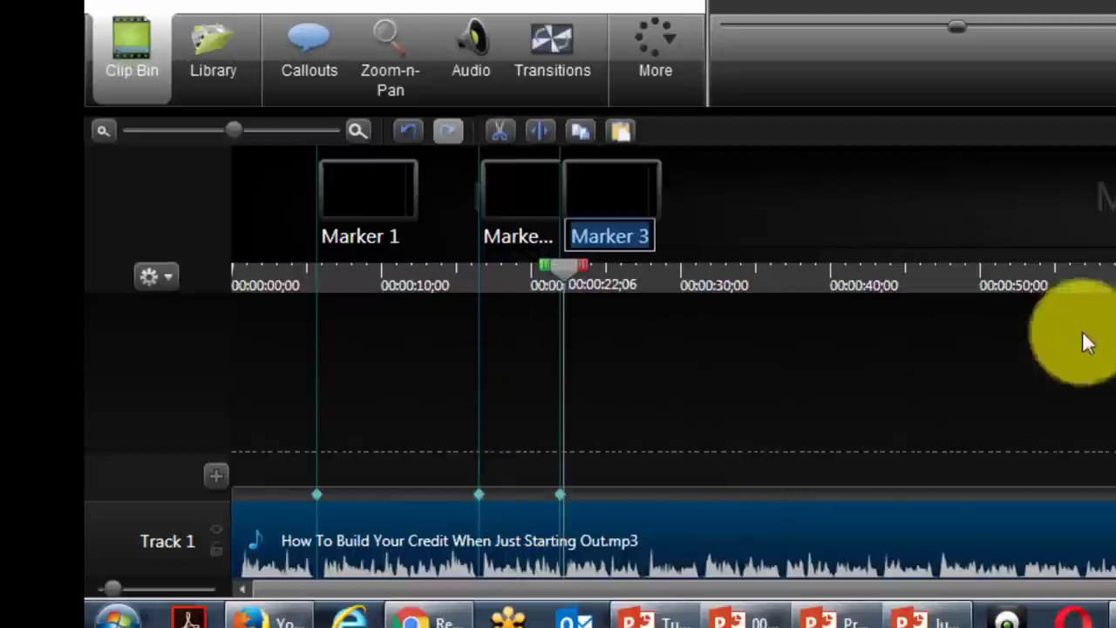
key(Return)
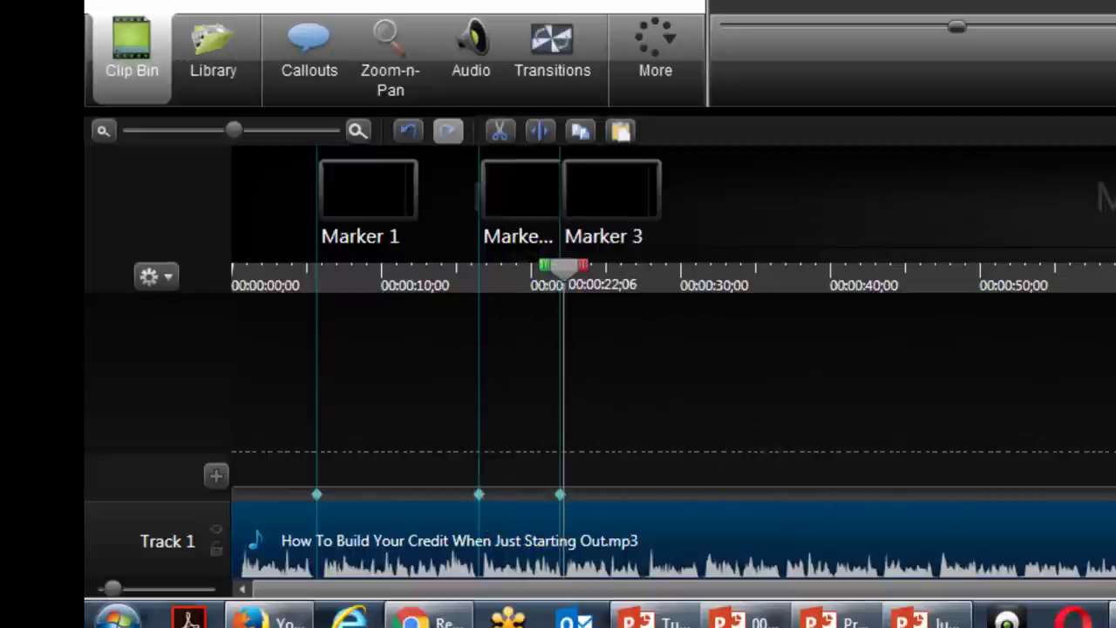
Step: Play the audio further and add markers at about 27 and 31 seconds
key(space)
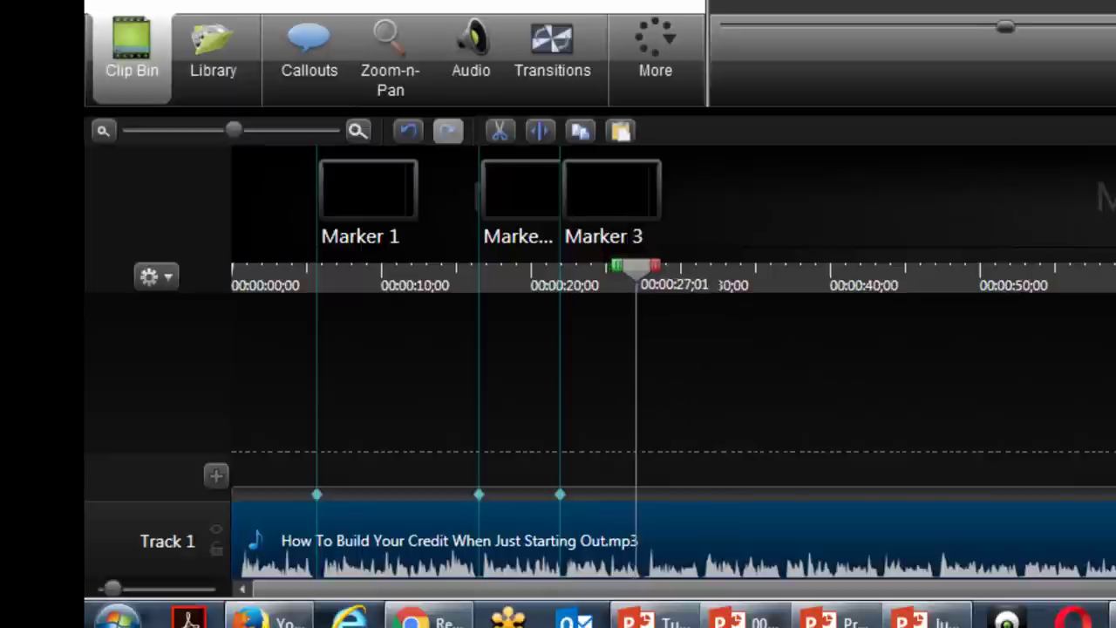
click(642, 492)
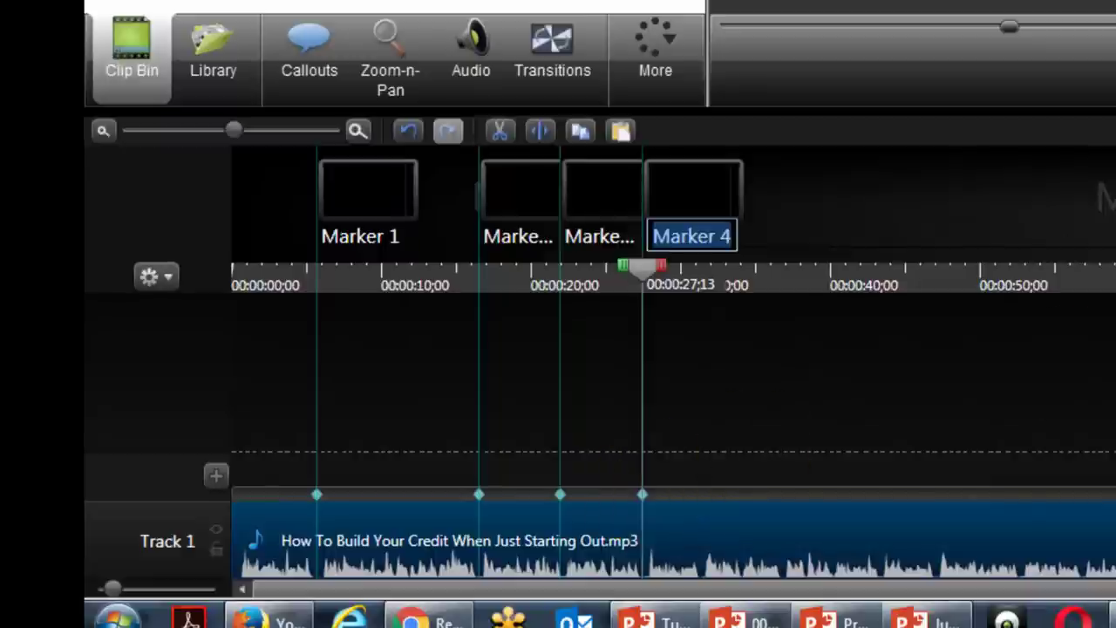
key(Return)
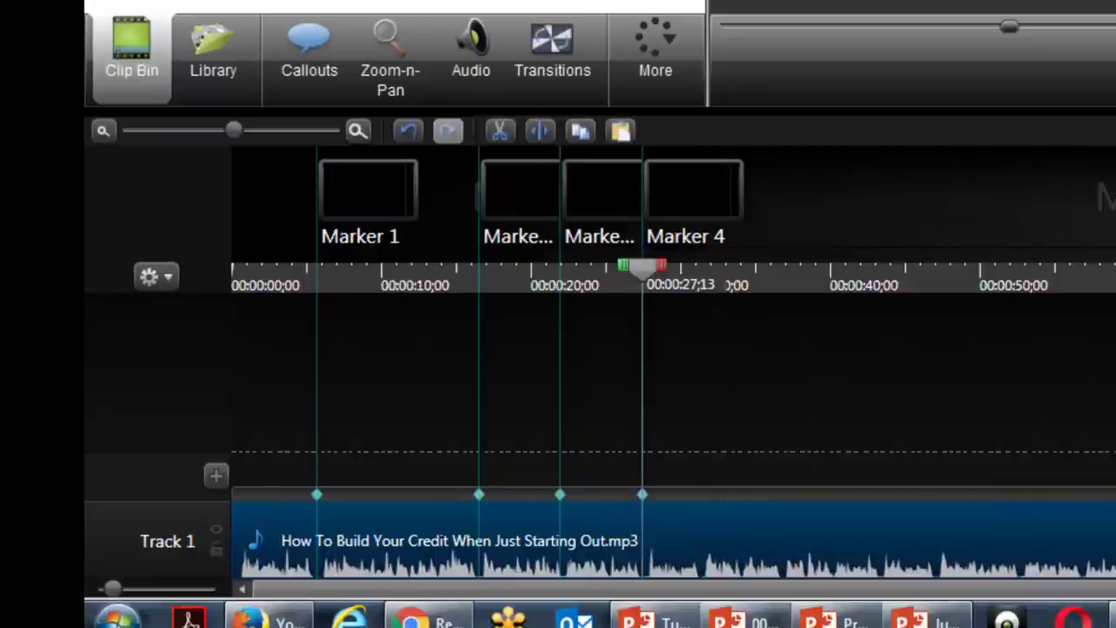
key(space)
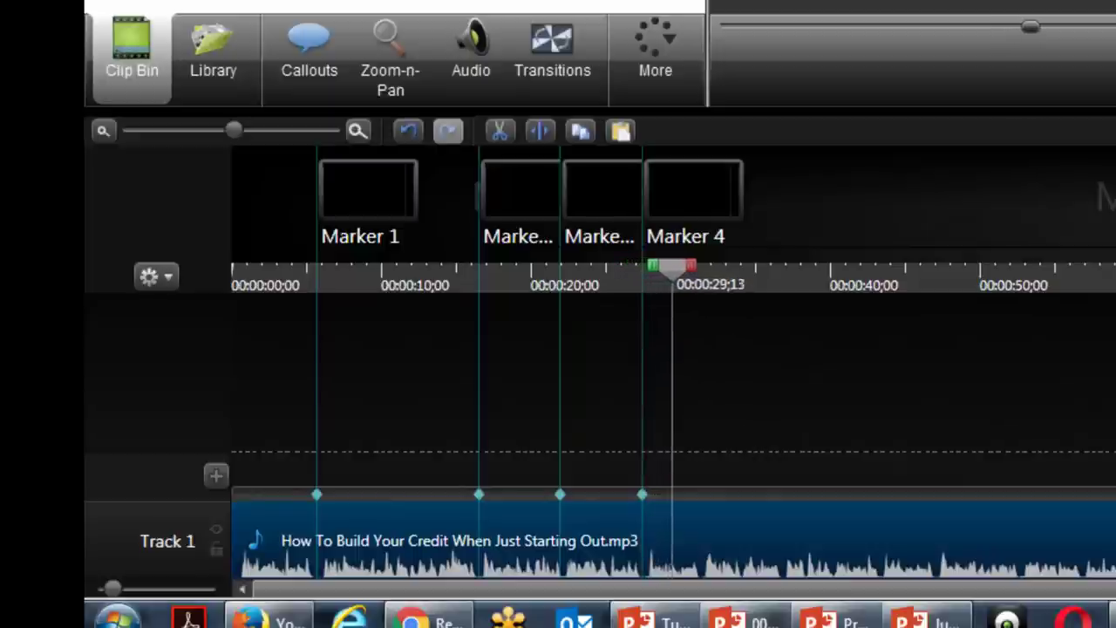
key(space)
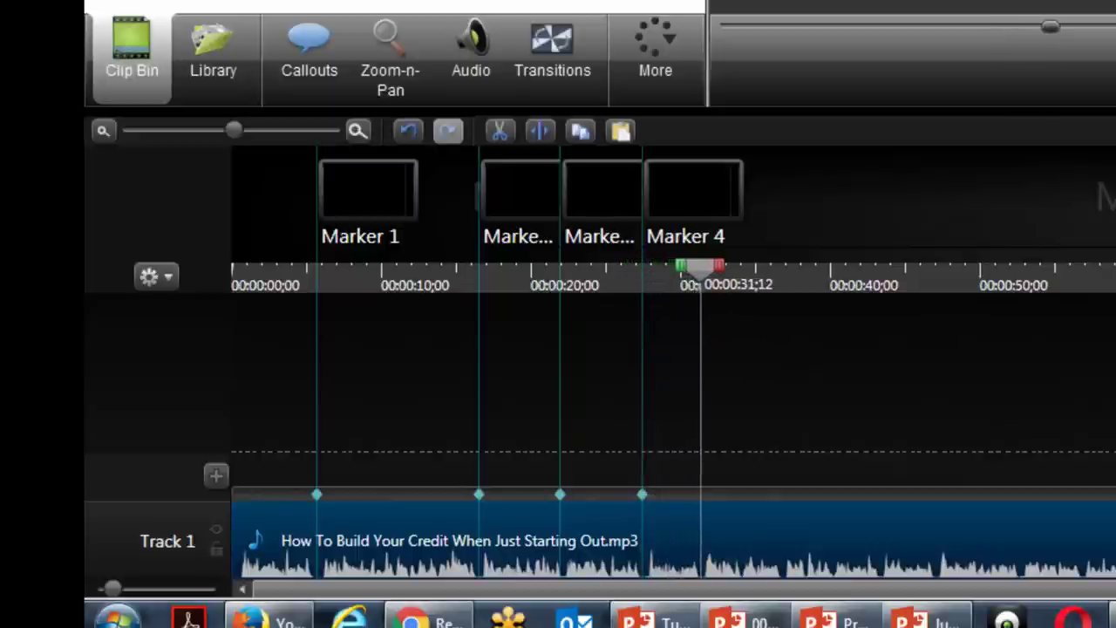
click(702, 489)
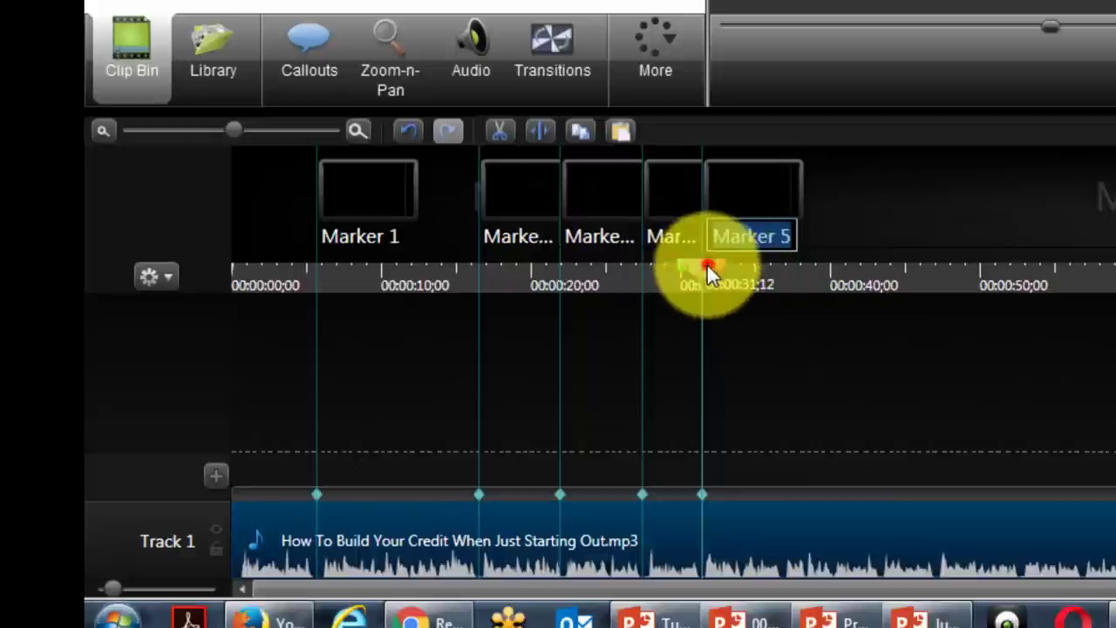
Step: Move the playhead back to about 10 seconds and add a marker there, between the first two markers
click(711, 267)
drag(707, 271, 399, 282)
click(391, 493)
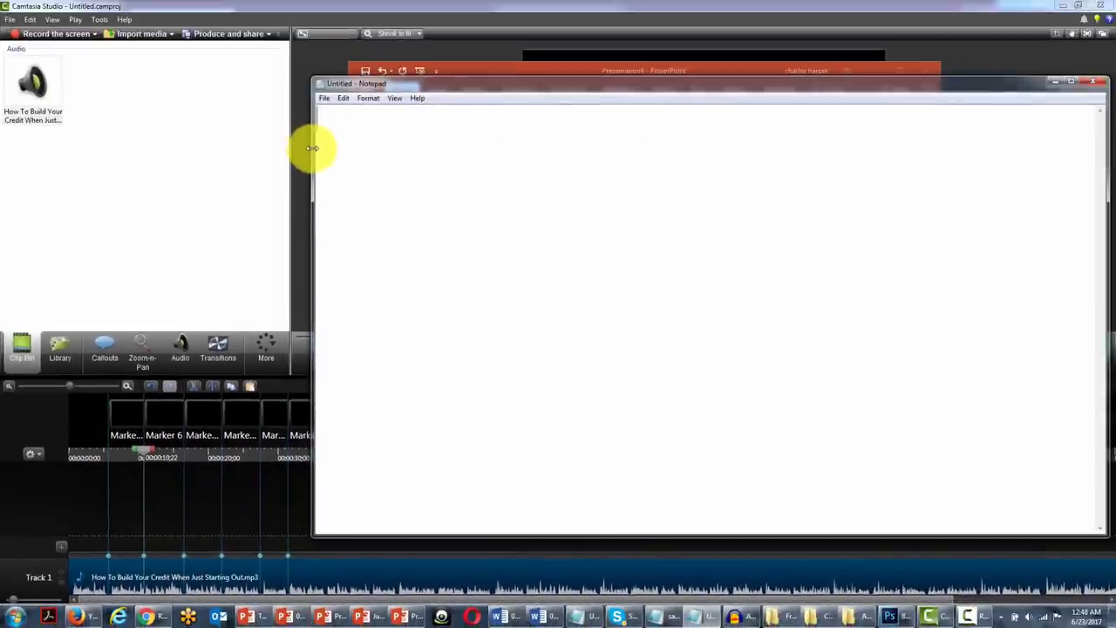
Step: Return the playhead to the start of the timeline and place a smaller blank Notepad window above the timeline
drag(312, 148, 634, 149)
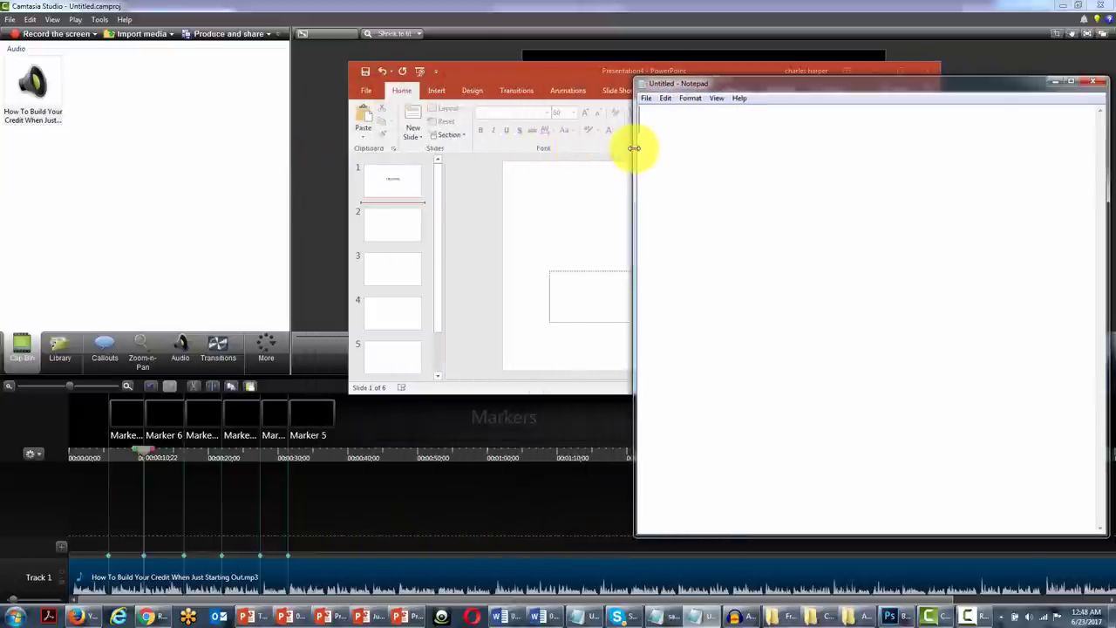
click(142, 448)
click(73, 455)
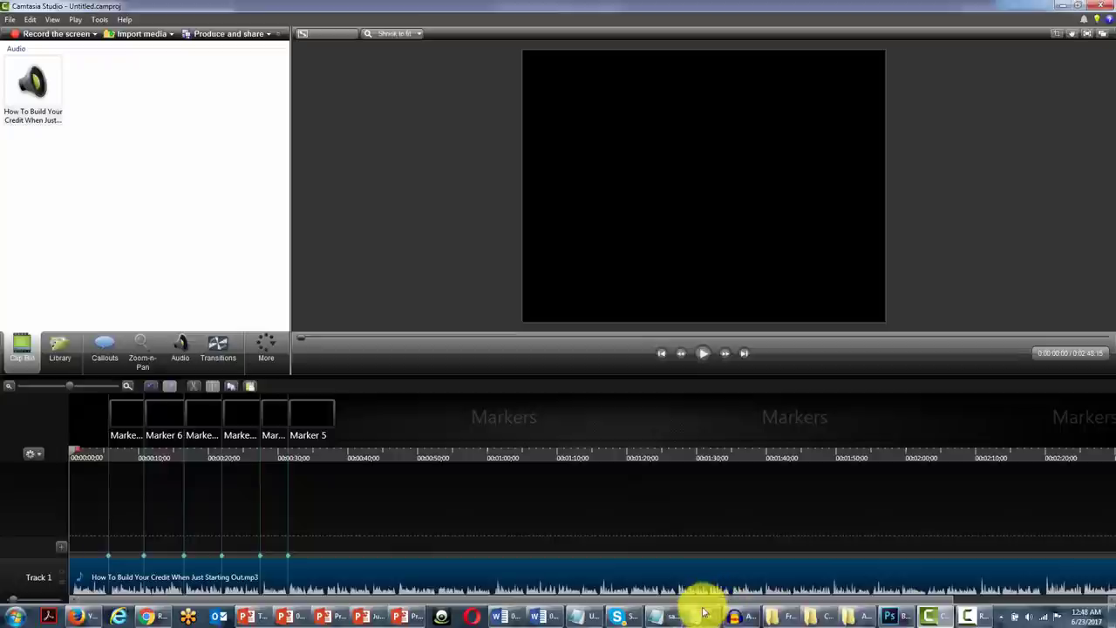
mouse_move(704, 614)
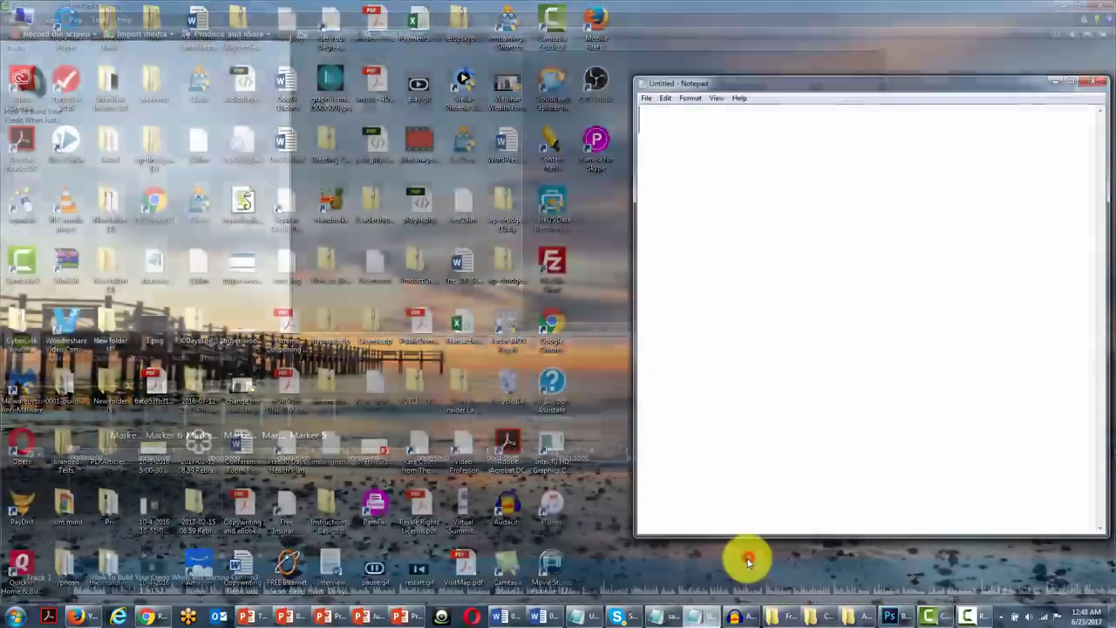
click(747, 560)
drag(798, 88, 553, 125)
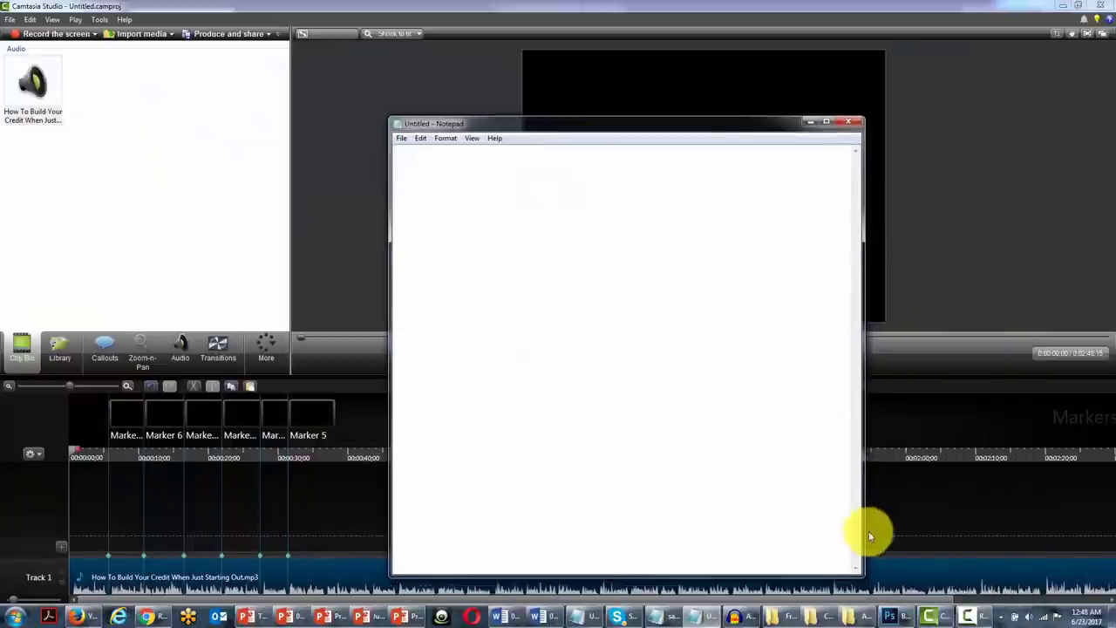
drag(859, 575, 747, 413)
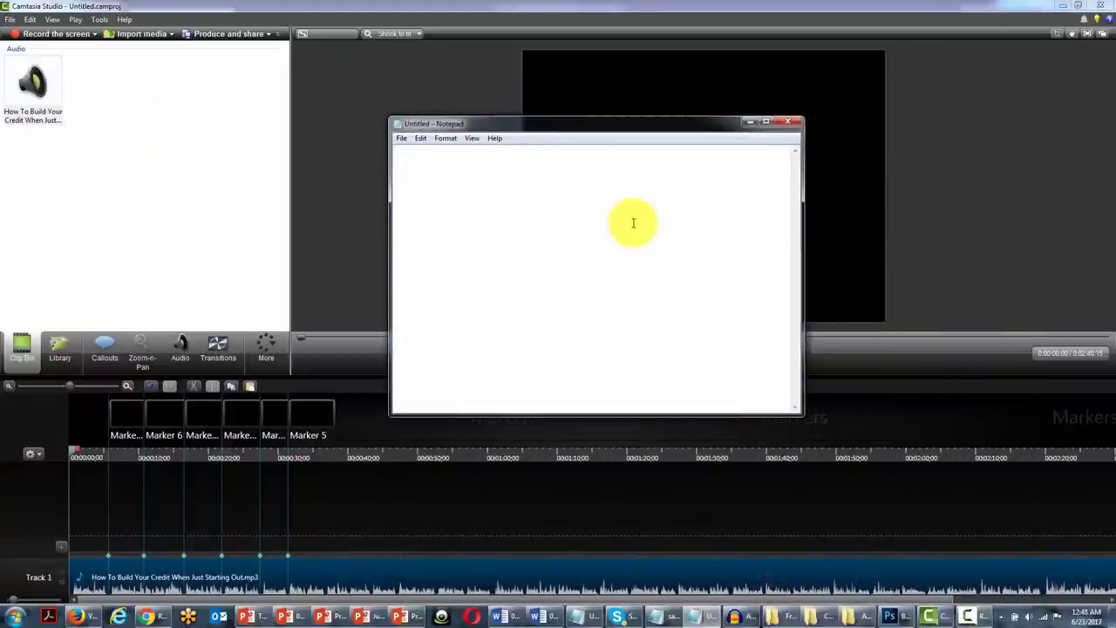
drag(573, 122, 186, 48)
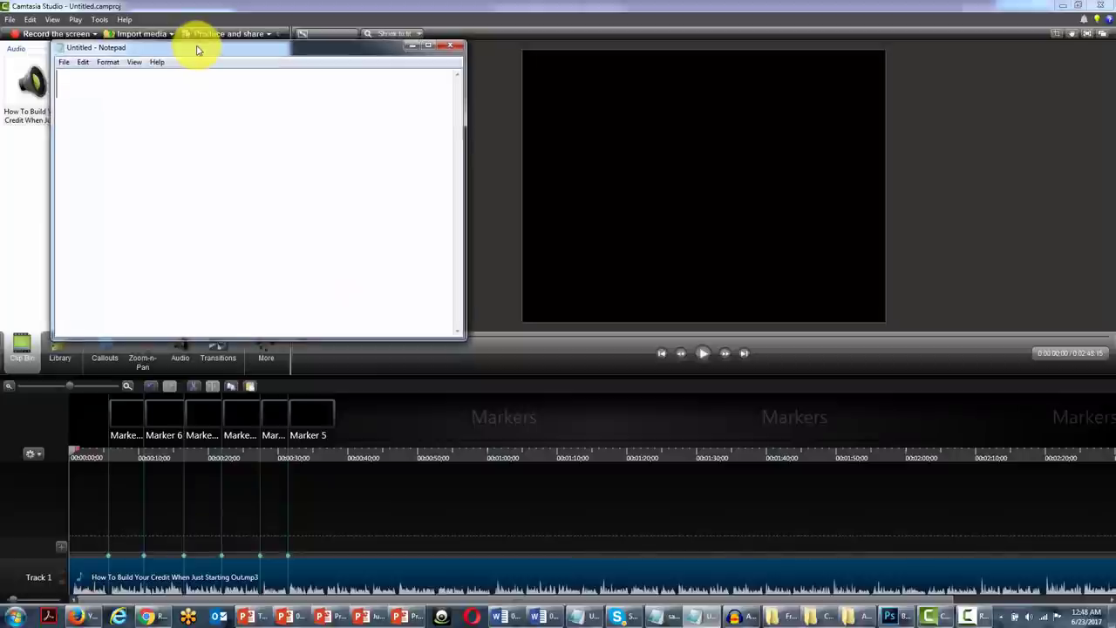
Step: Play the audio up to the first marker and write "1", "misconception" and "college" on separate lines in Notepad
click(705, 356)
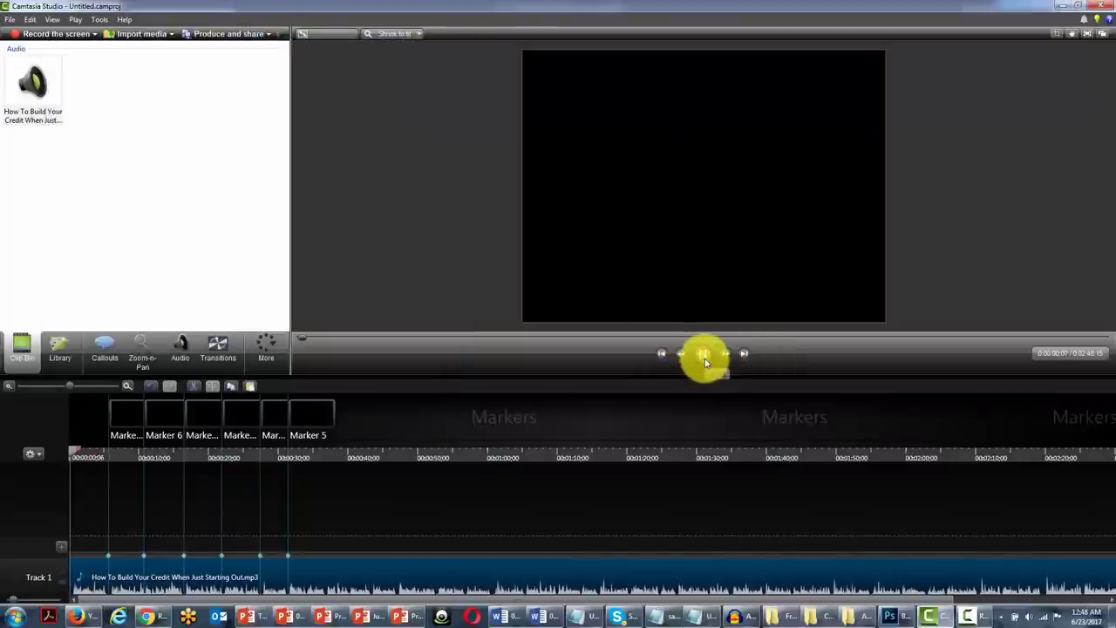
click(713, 613)
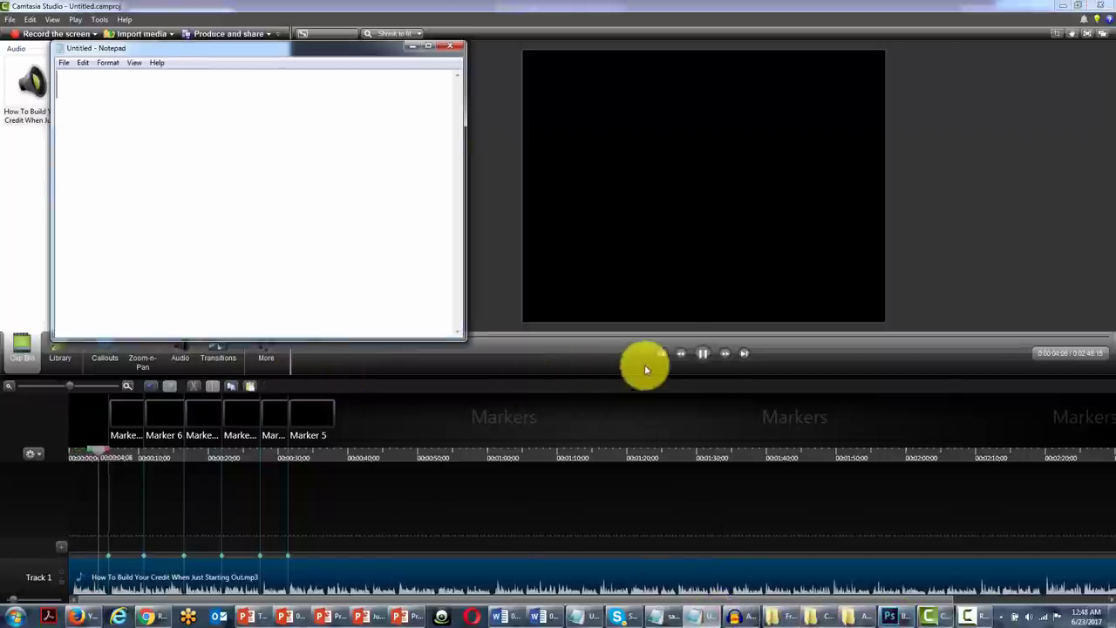
click(702, 355)
click(694, 359)
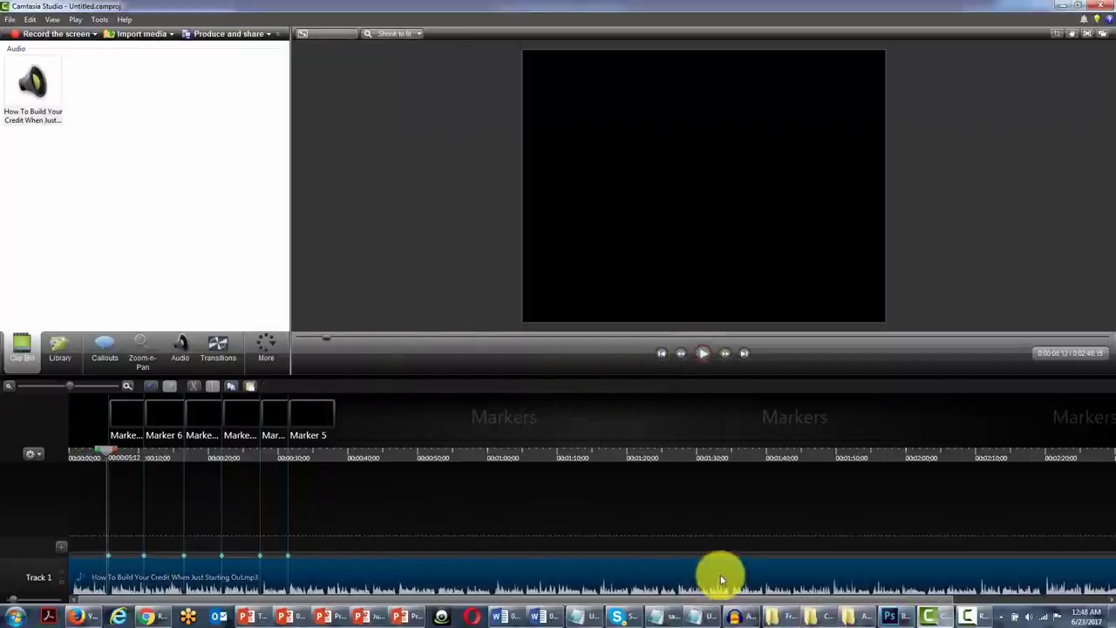
click(693, 615)
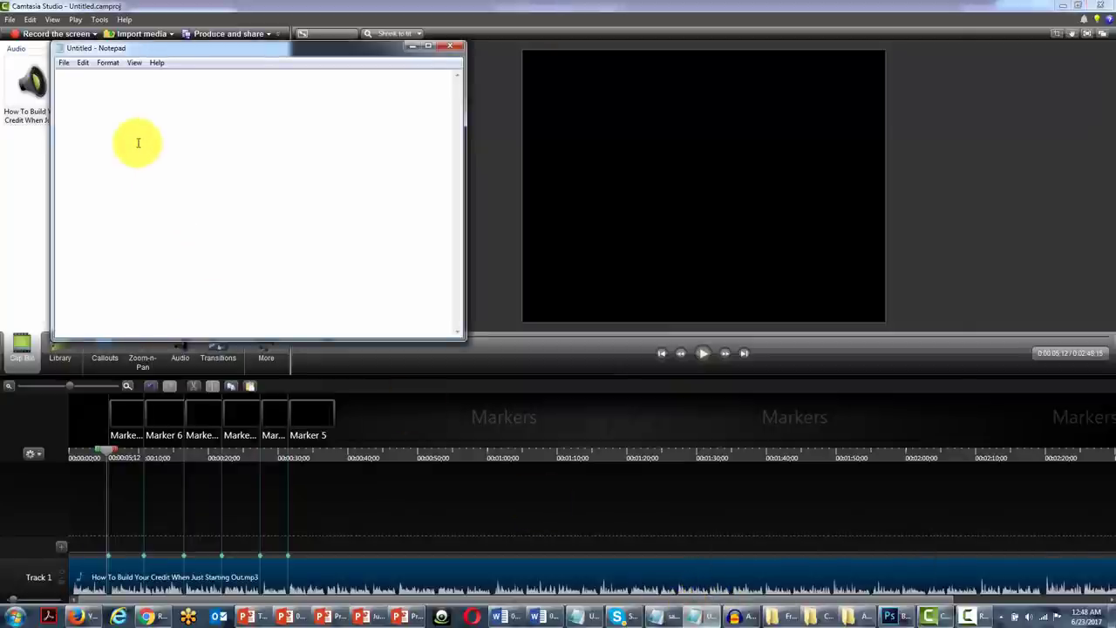
text(onception)
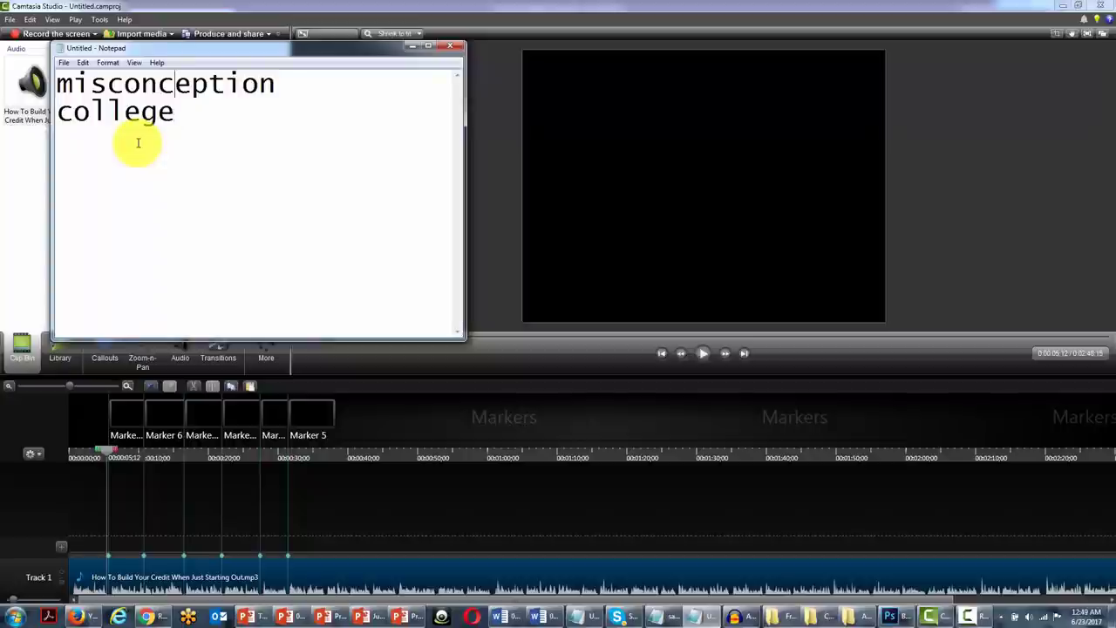
key(ctrl+Home)
key(Return)
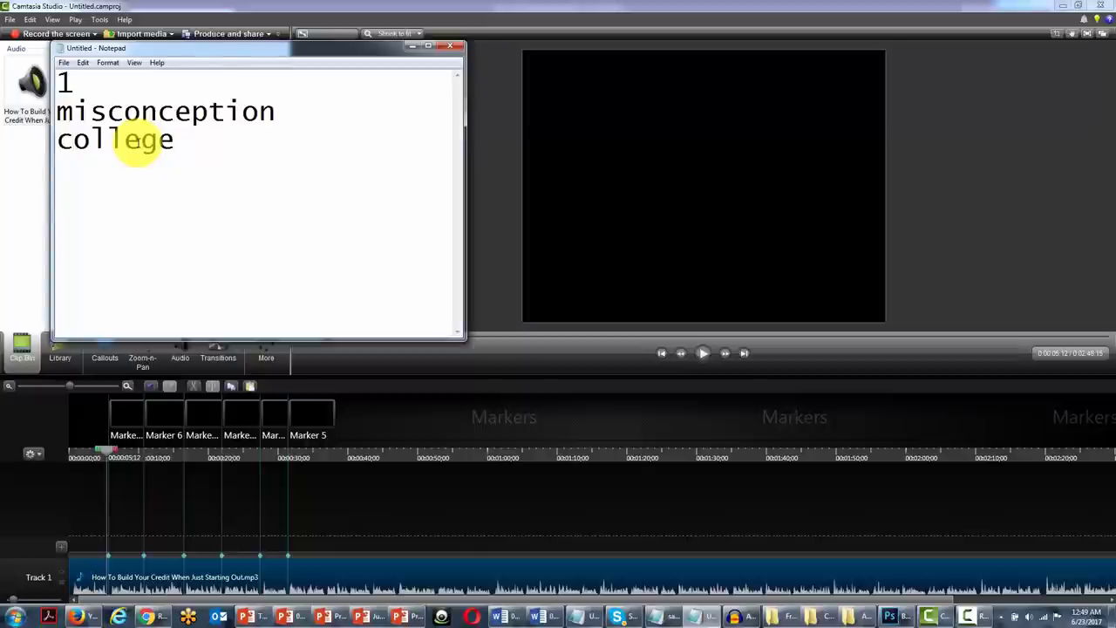
Step: Play the audio to the second marker and add "2", "after", "credit card" and a new entry number "3" to the Notepad notes
click(700, 356)
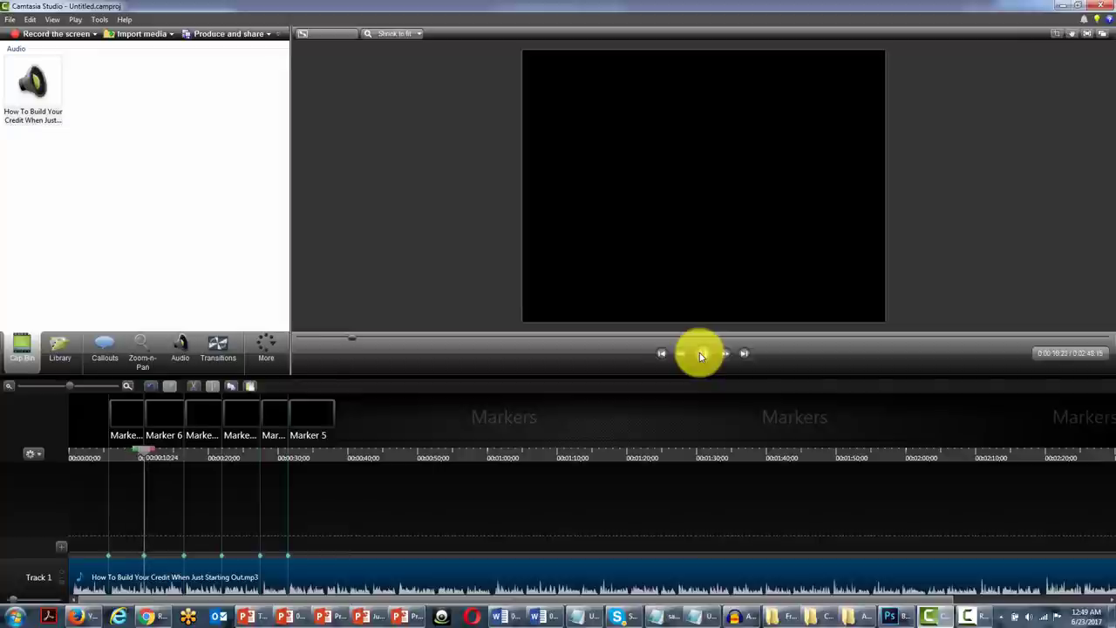
click(700, 616)
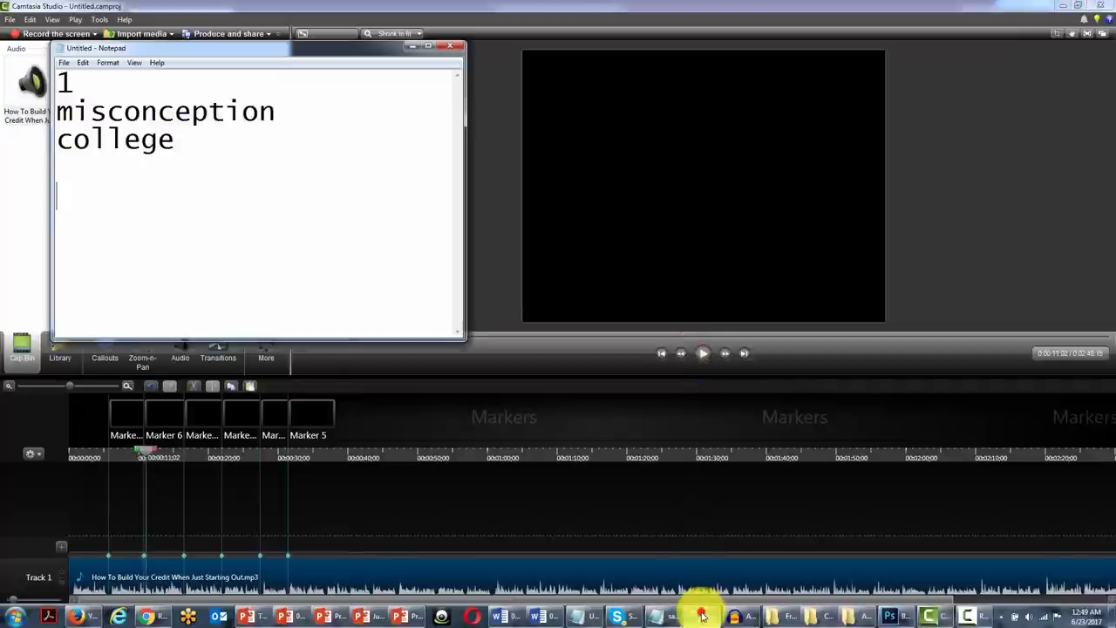
text(2)
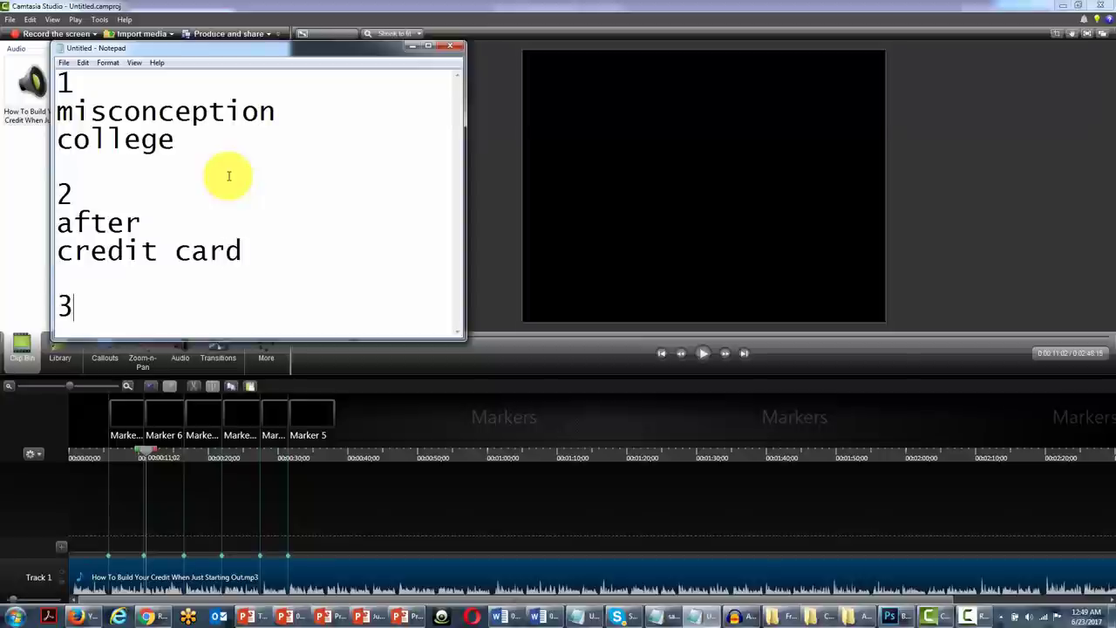
Step: Play the audio to the third marker and add "prevent", "getting a line of credit" and a new entry number "4" to the Notepad notes
key(Return)
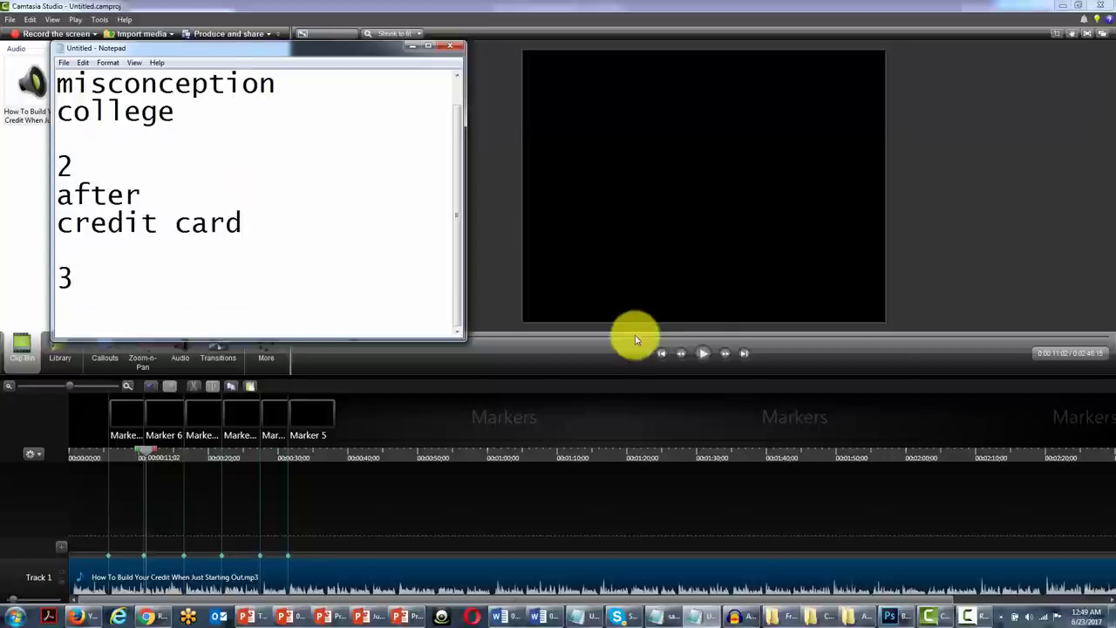
click(700, 355)
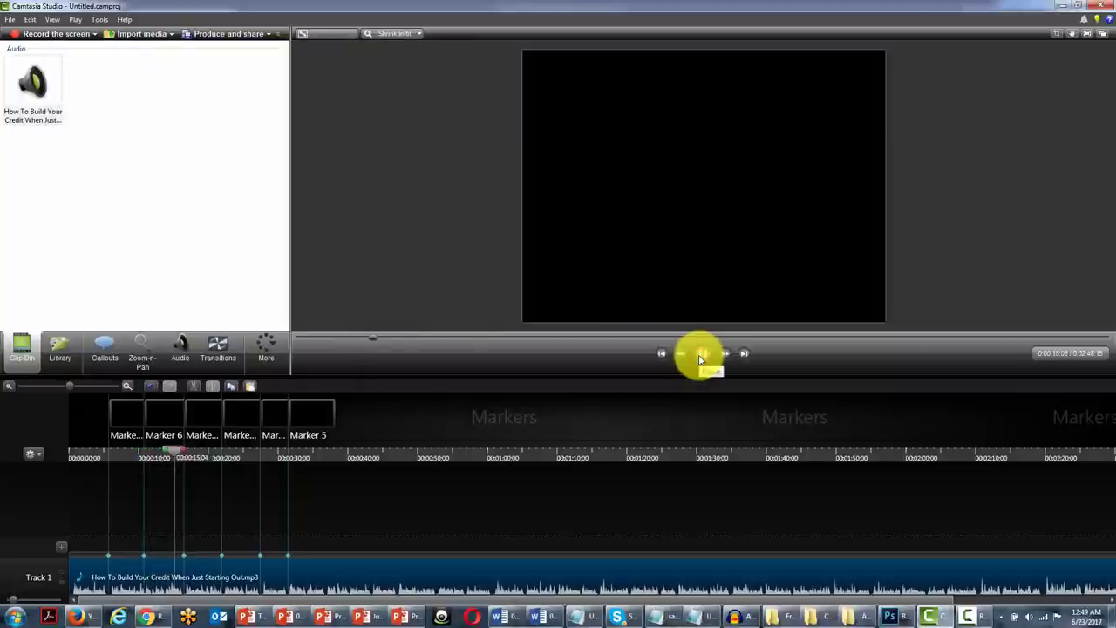
click(700, 354)
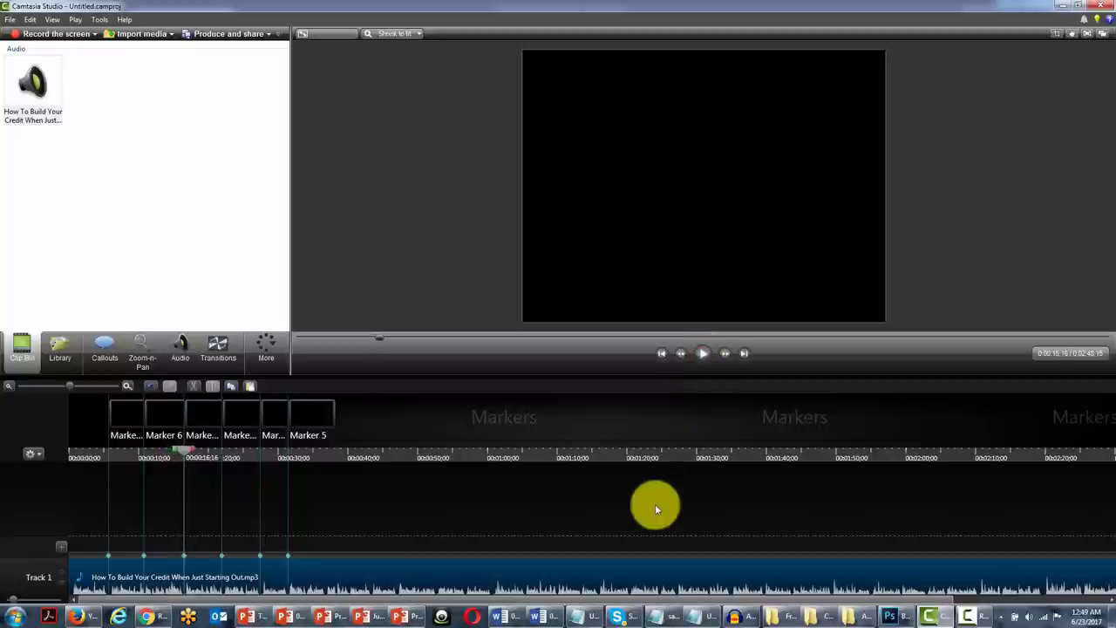
click(708, 617)
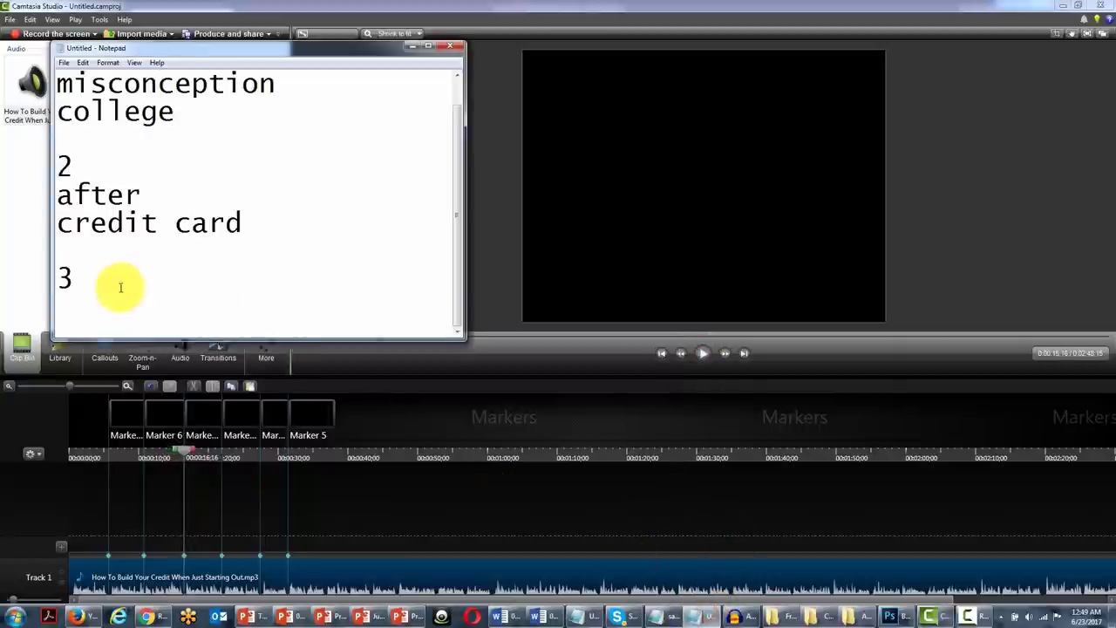
text(prev)
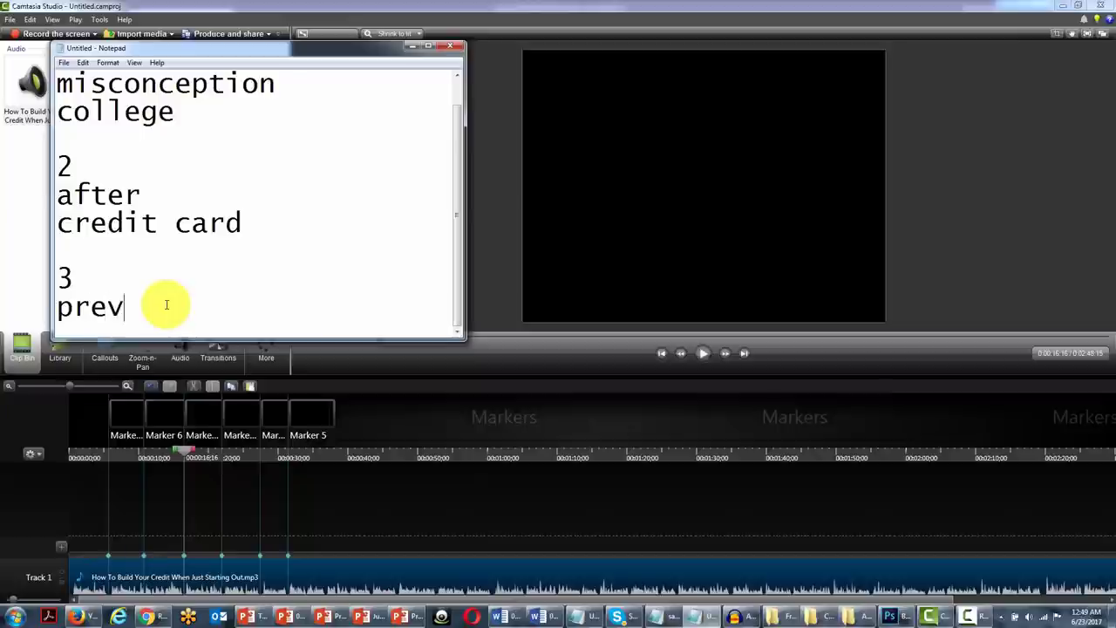
text(ent)
key(Return)
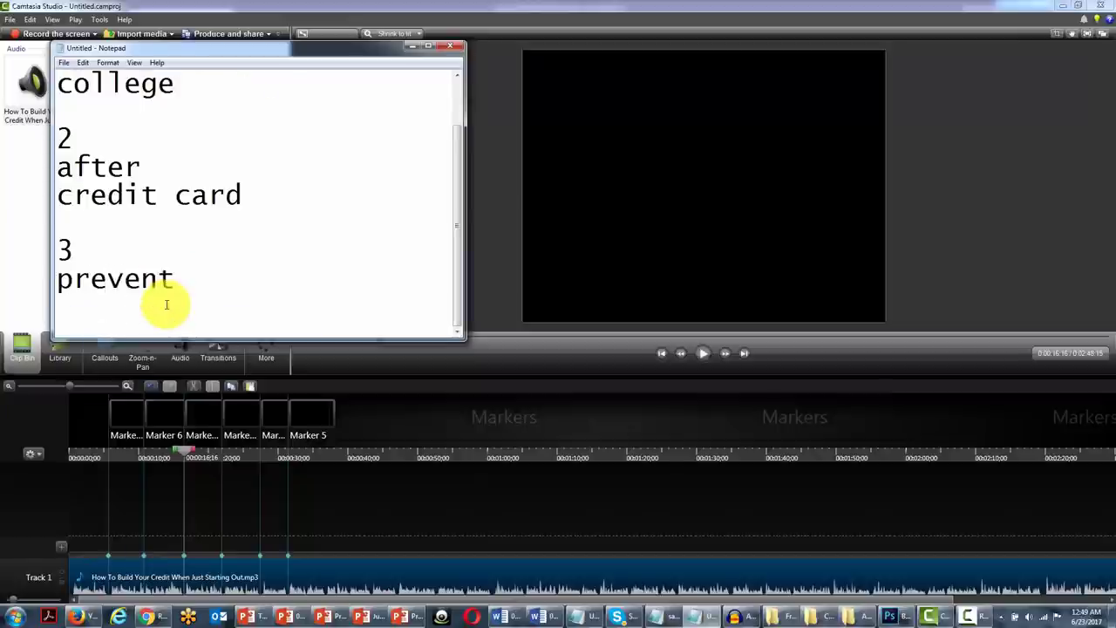
text(getting a line of)
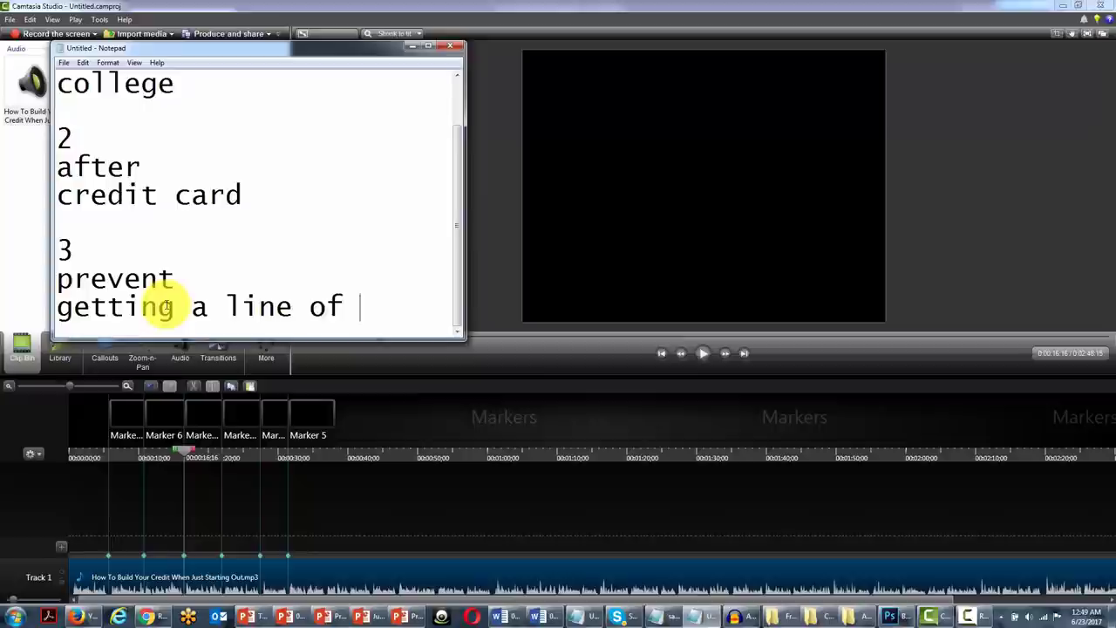
text( credit)
key(Return)
key(Return)
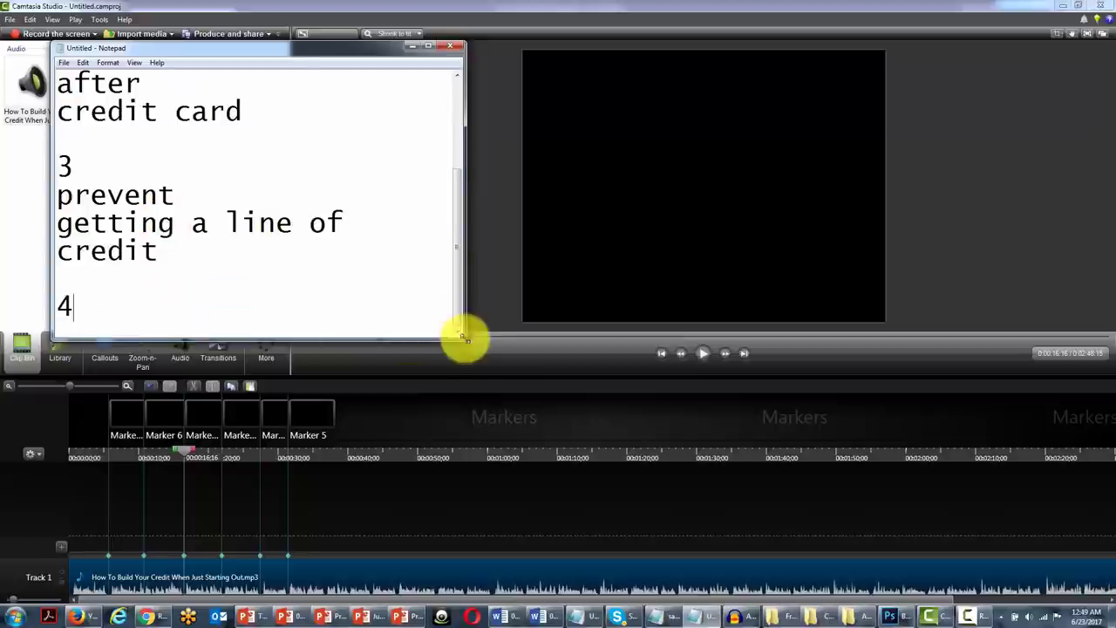
Step: Play the audio from the third marker to the fourth marker
click(708, 355)
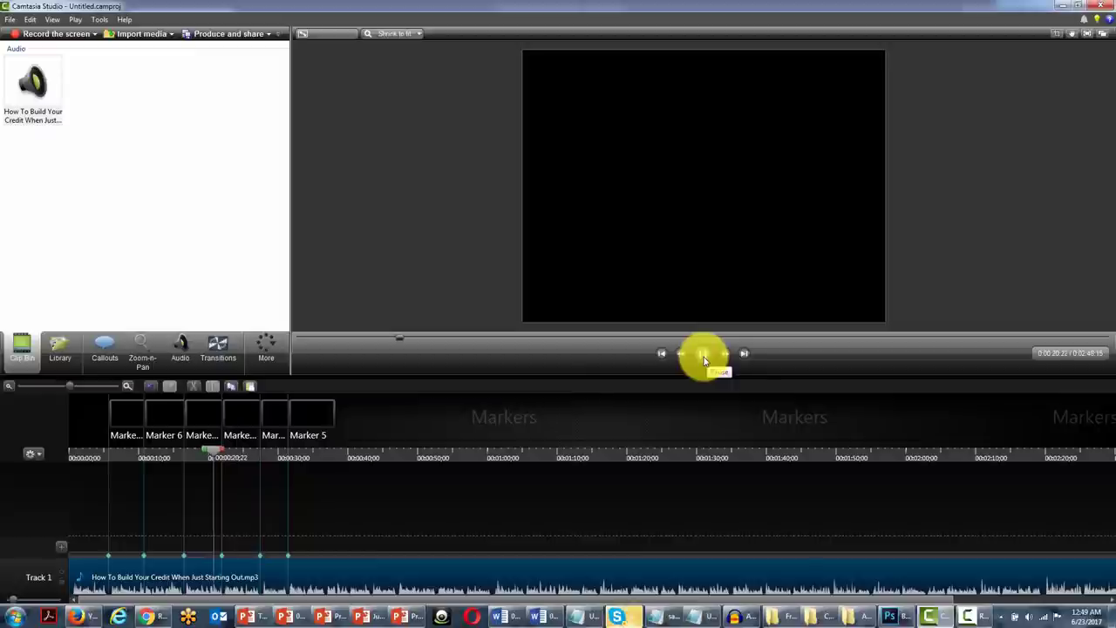
click(705, 356)
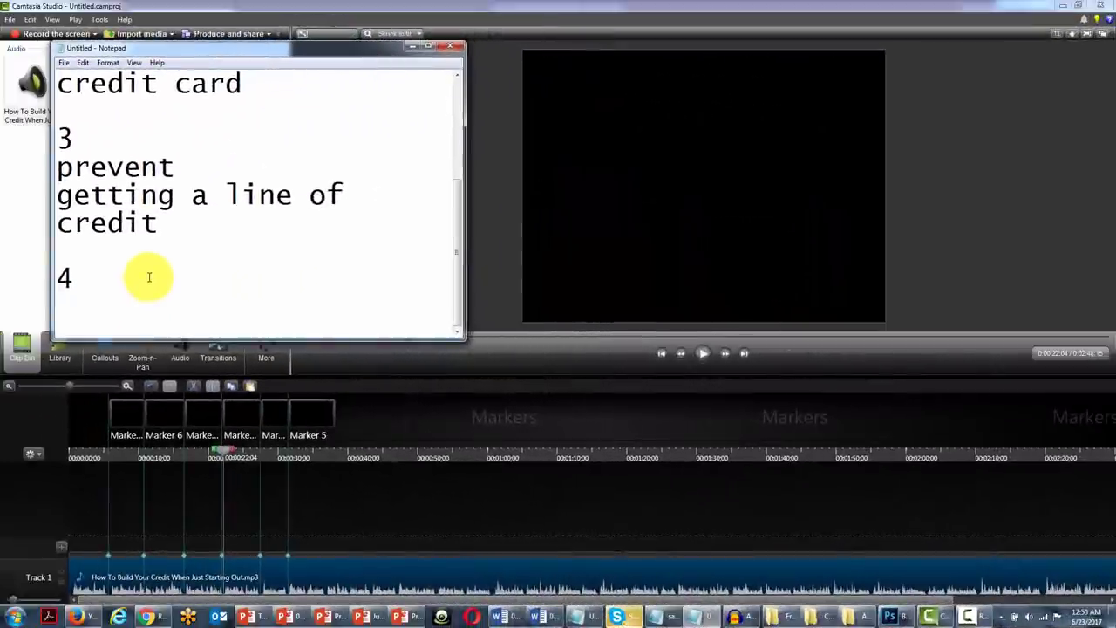
Step: Review the keywords noted under entries 1, 2 and 3 in Notepad
click(242, 220)
scroll(242, 217, up, 2)
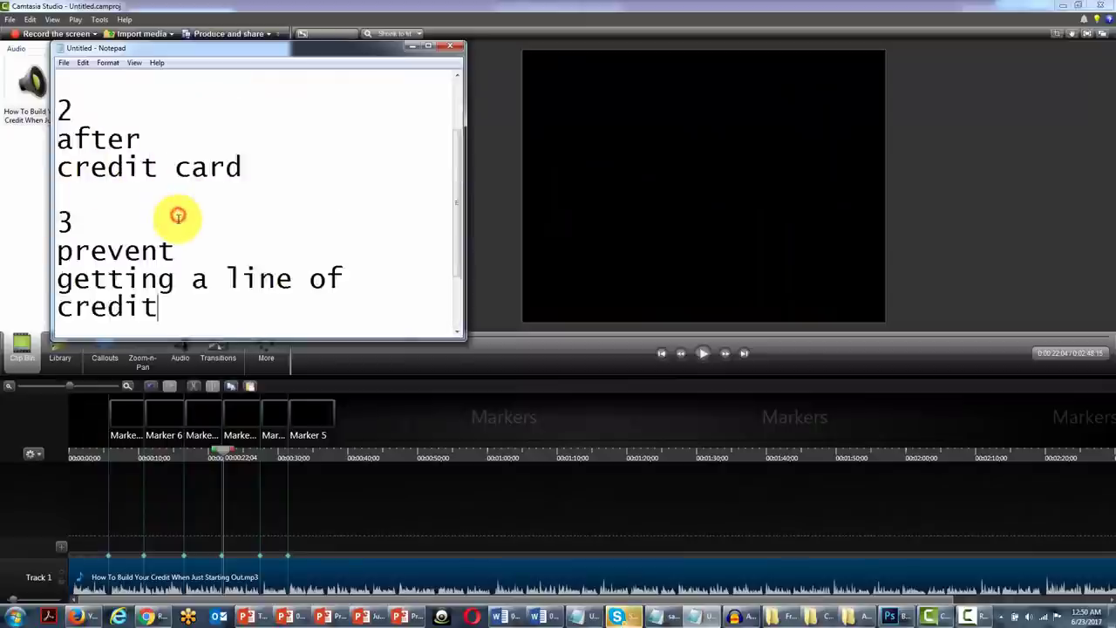
scroll(178, 219, down, 1)
scroll(178, 218, up, 1)
scroll(142, 174, down, 1)
scroll(140, 174, up, 1)
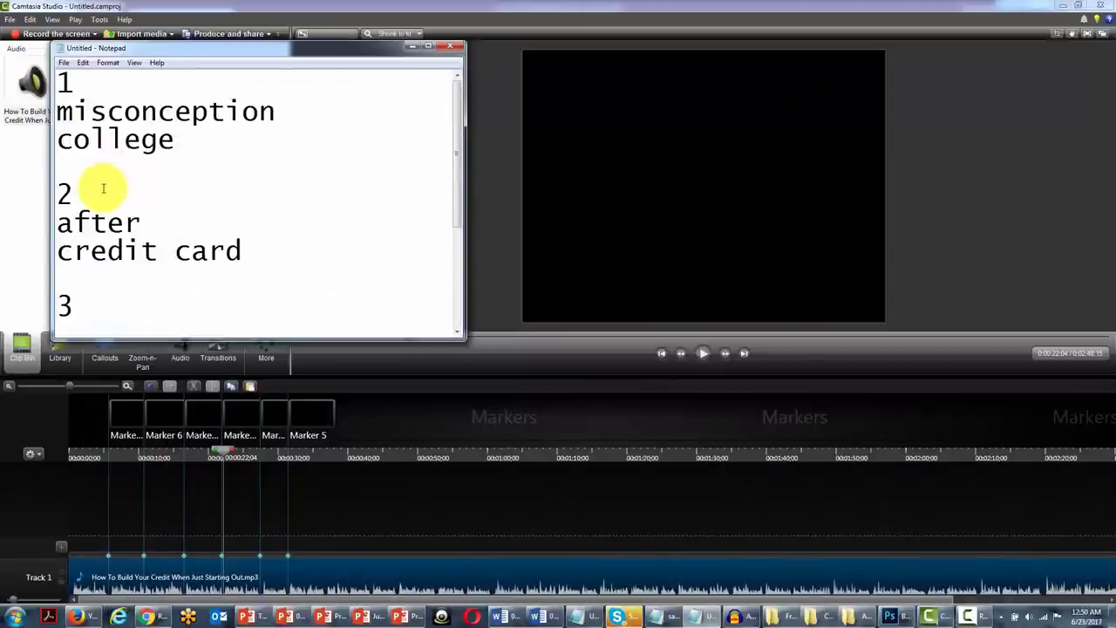
scroll(104, 206, down, 1)
scroll(105, 209, up, 1)
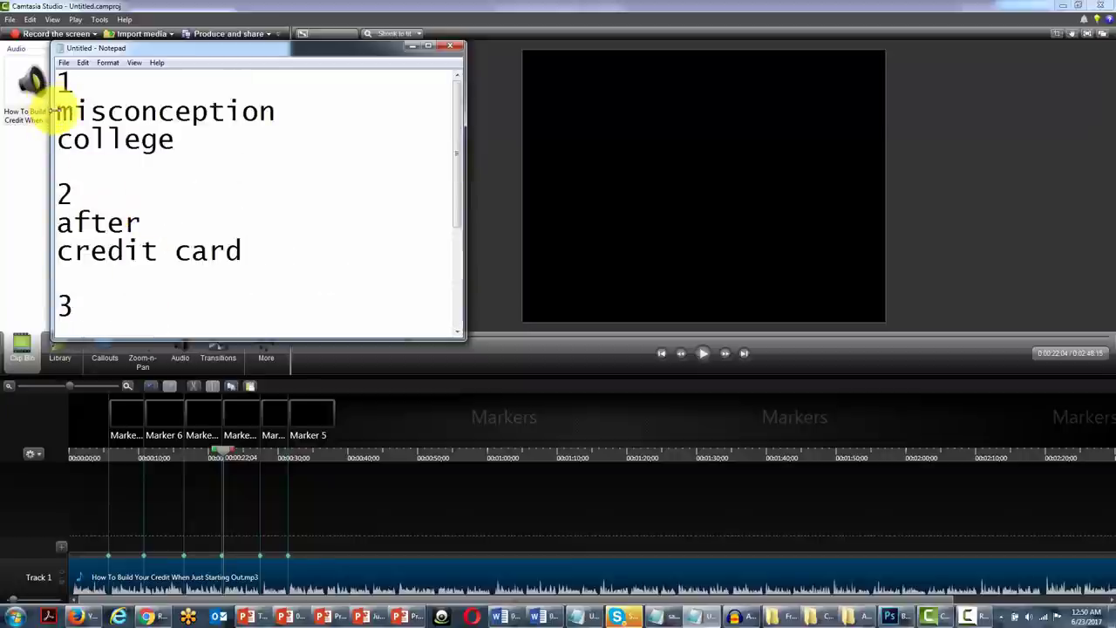
drag(55, 103, 174, 142)
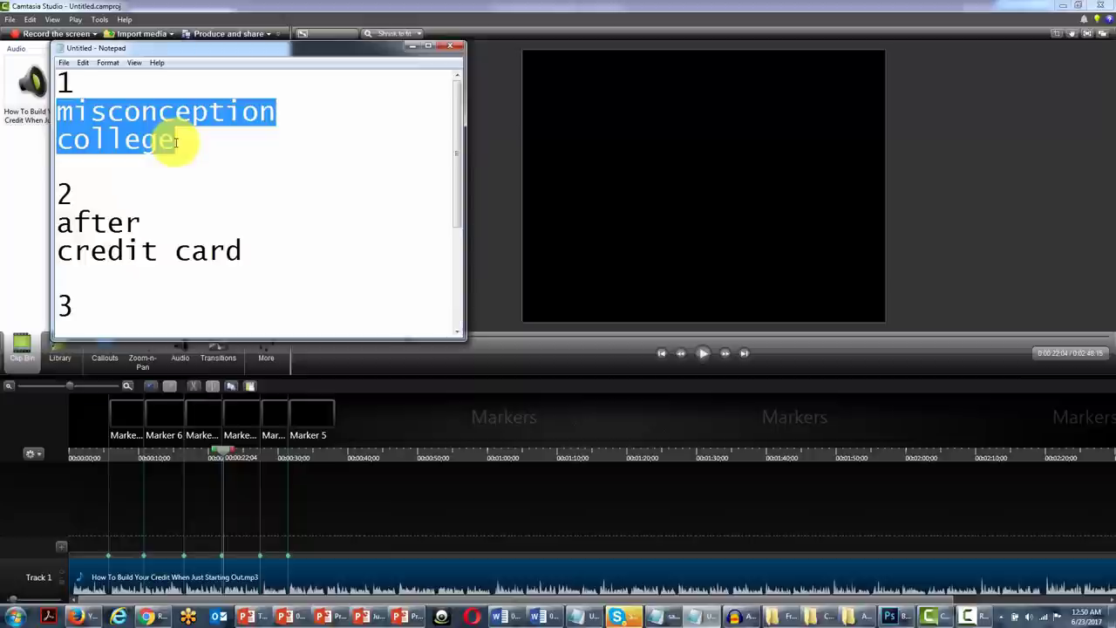
drag(55, 220, 244, 251)
scroll(239, 246, down, 1)
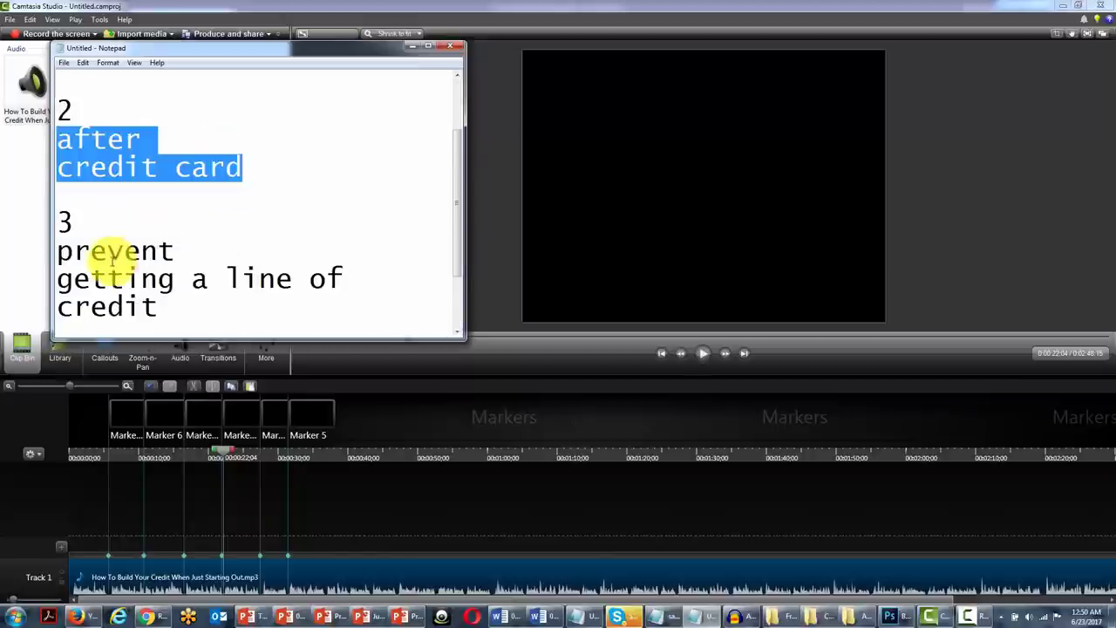
click(57, 252)
drag(56, 252, 158, 305)
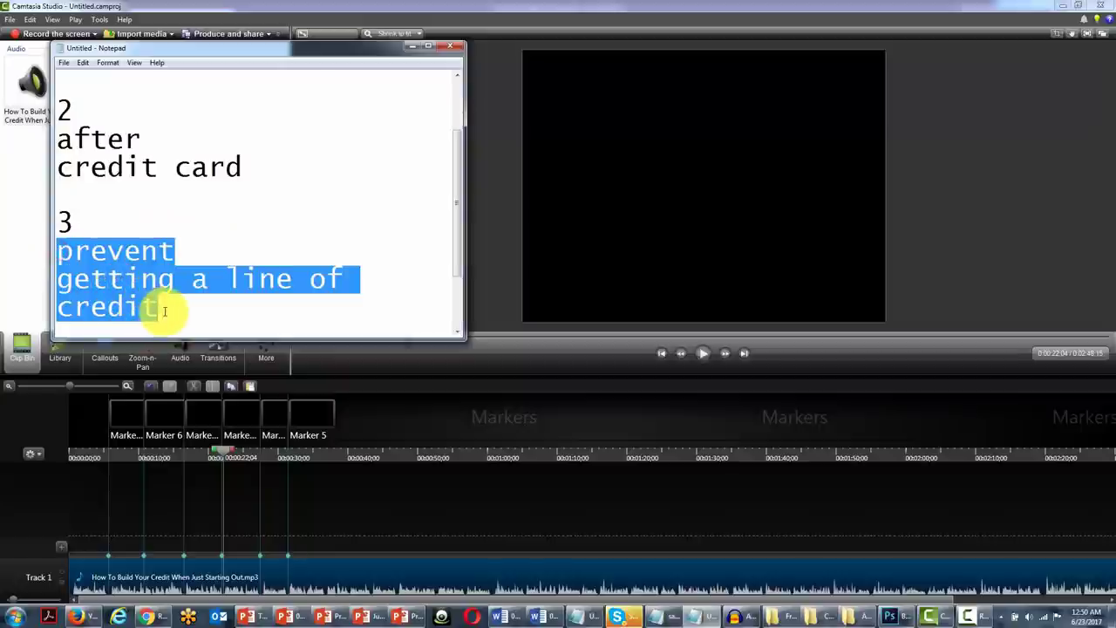
click(144, 278)
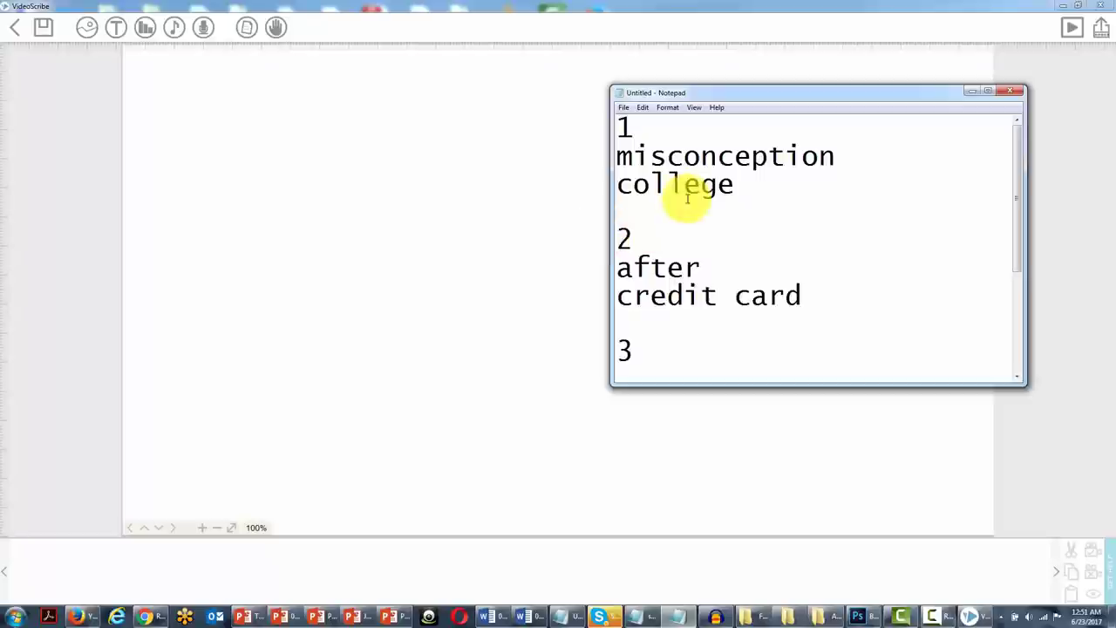
Step: Illustrate the first entry in VideoScribe with the text "BIG MISCONCEPTION..." and a stack-of-books image
click(87, 30)
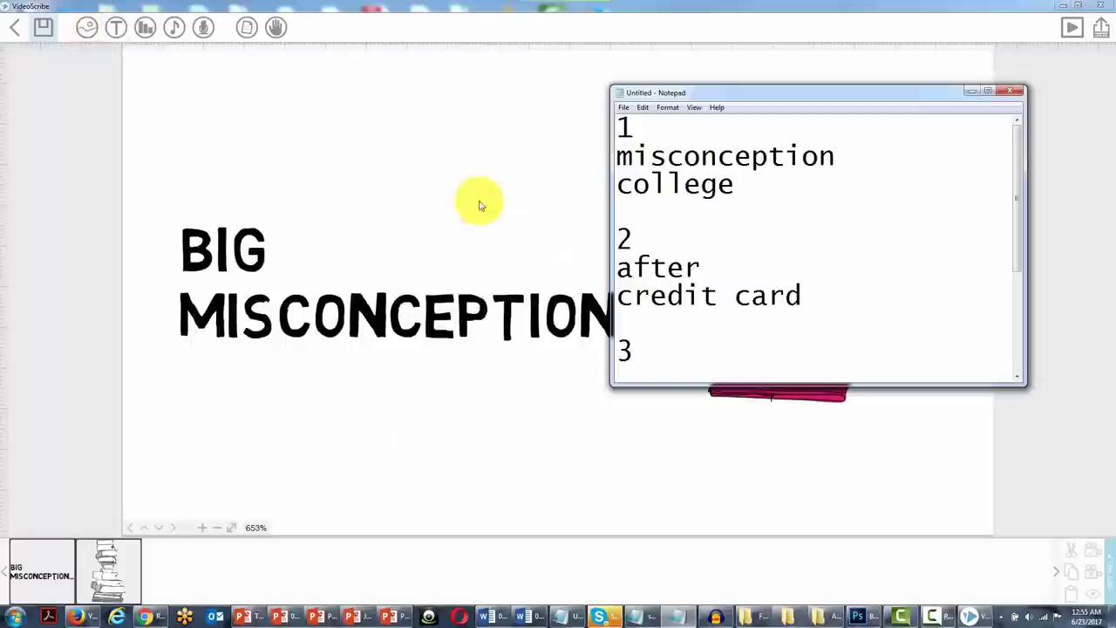
Step: Shorten the Notepad window and move it below the "BIG MISCONCEPTION..." text to uncover the books image
drag(709, 90, 710, 213)
drag(602, 213, 602, 176)
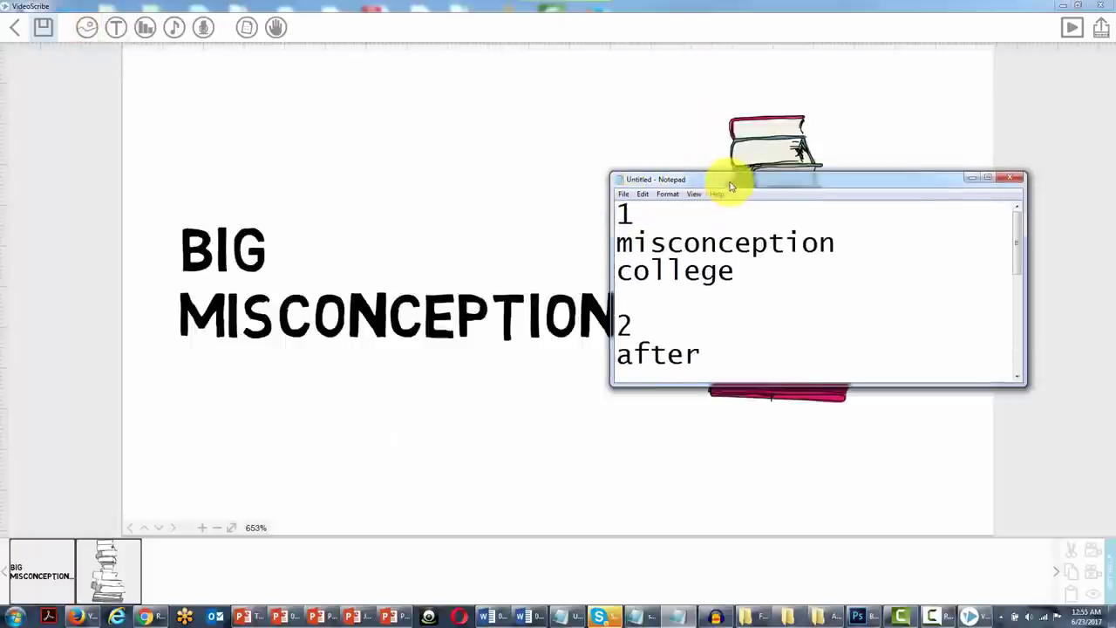
drag(720, 186, 315, 366)
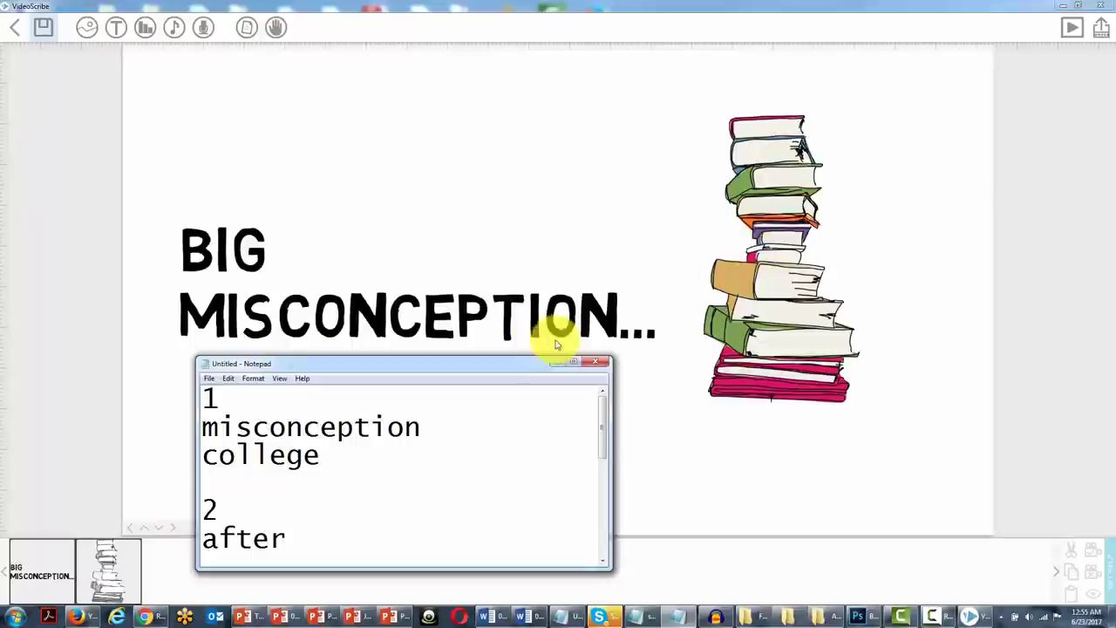
mouse_move(603, 443)
mouse_down()
mouse_move(600, 480)
mouse_move(605, 433)
mouse_up()
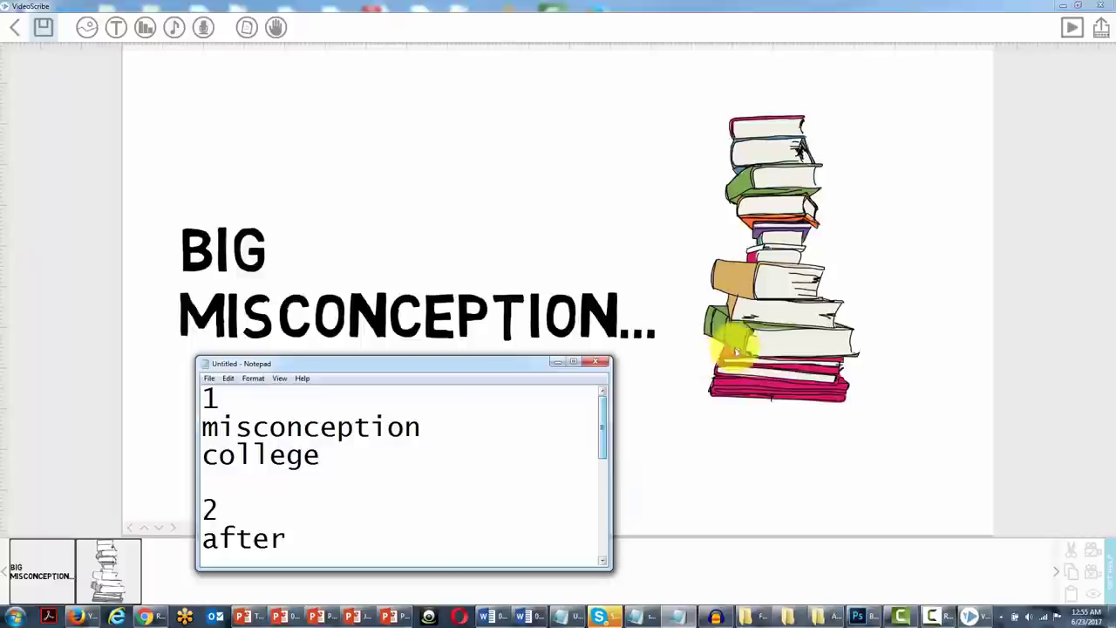
click(755, 286)
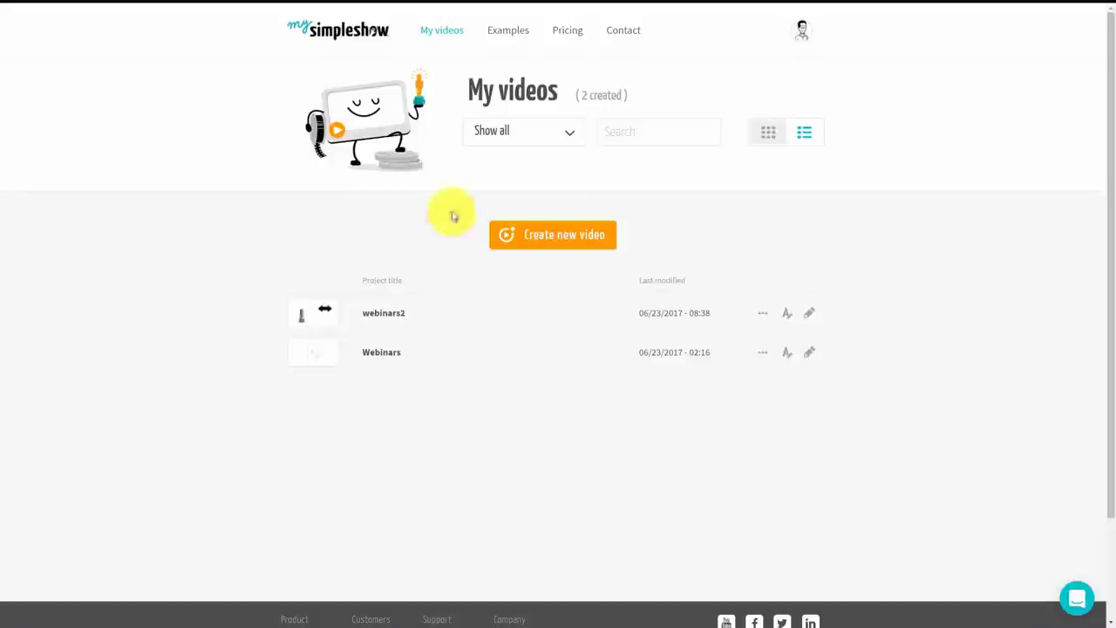
Step: Create a mysimpleshow video project named "Webinars 3" from a PowerPoint file and open its extracted script
click(515, 236)
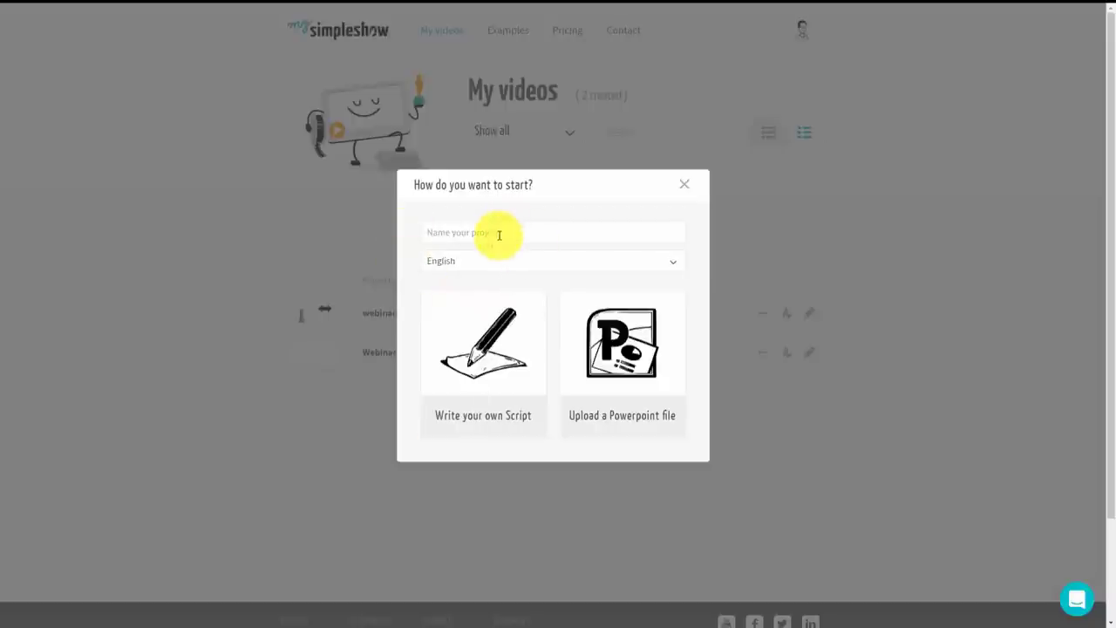
click(498, 234)
text(Webinars 3)
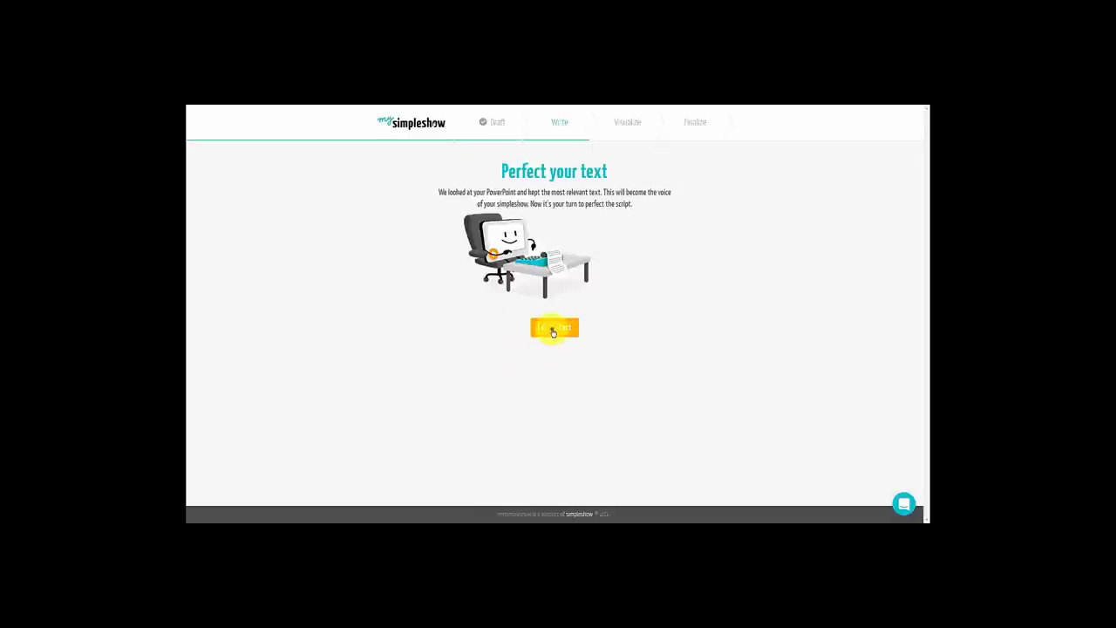
click(553, 328)
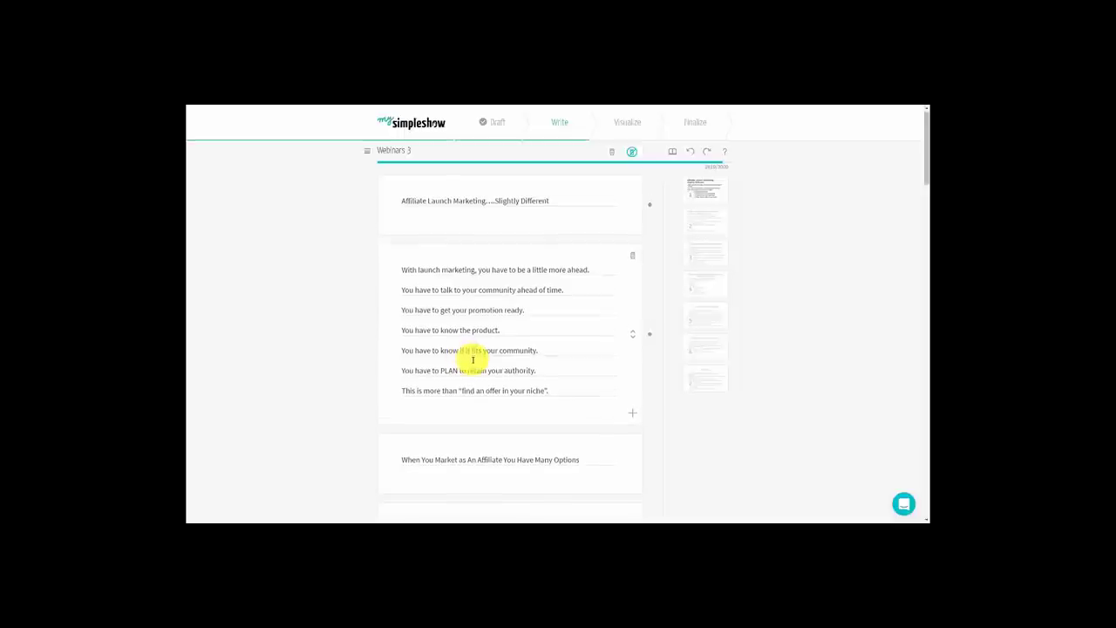
Step: Look through the script sections that mysimpleshow extracted from the PowerPoint slides
scroll(472, 359, down, 5)
scroll(473, 359, down, 4)
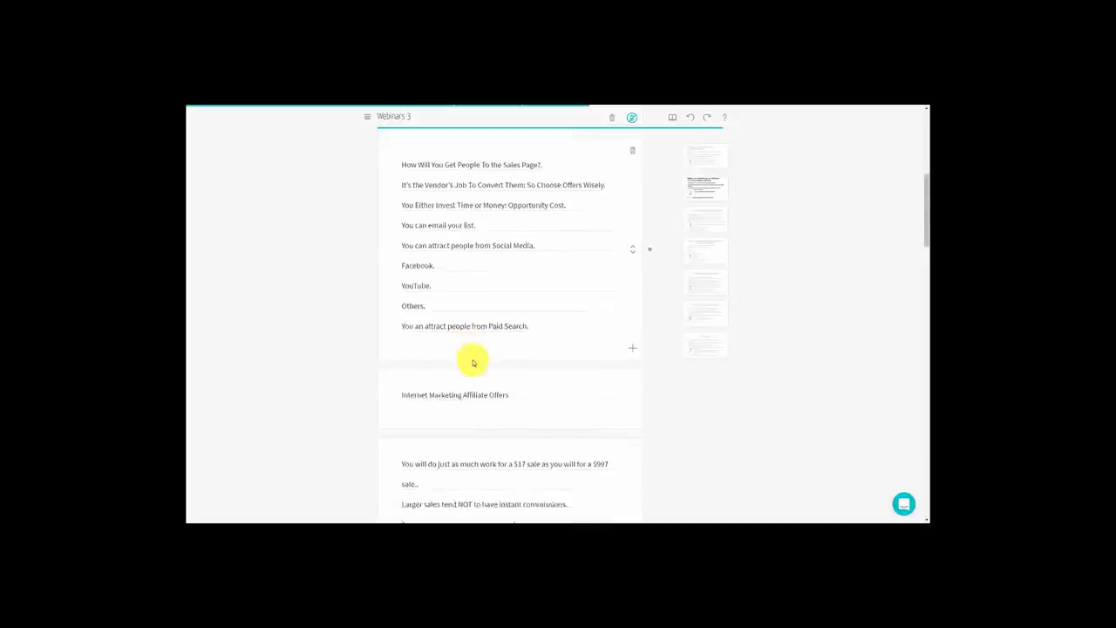
scroll(473, 359, up, 5)
scroll(472, 359, up, 3)
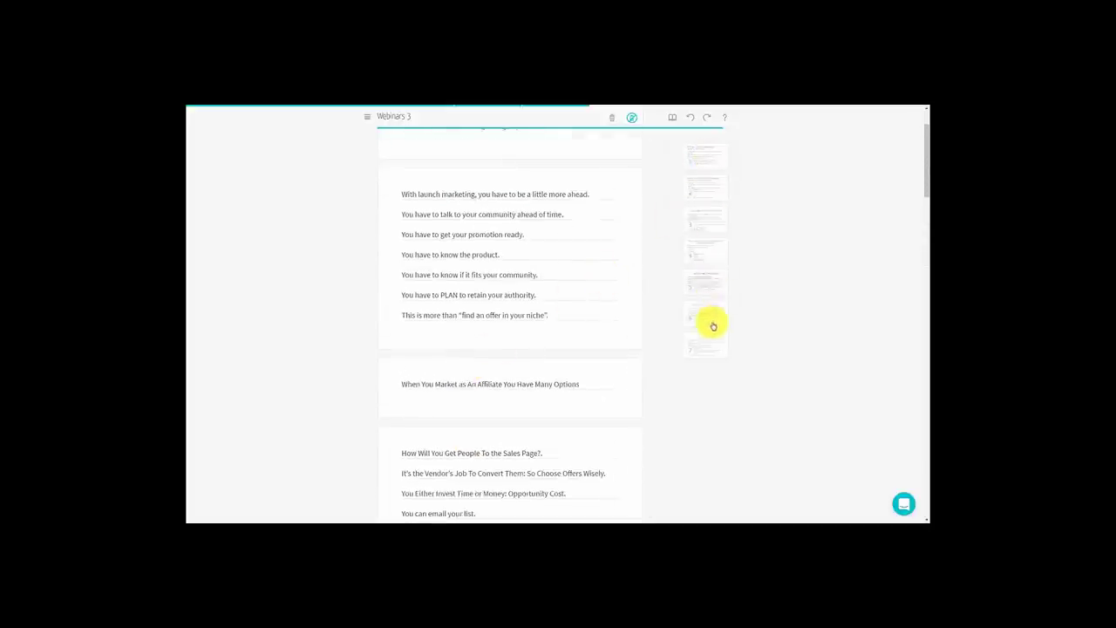
scroll(608, 297, up, 2)
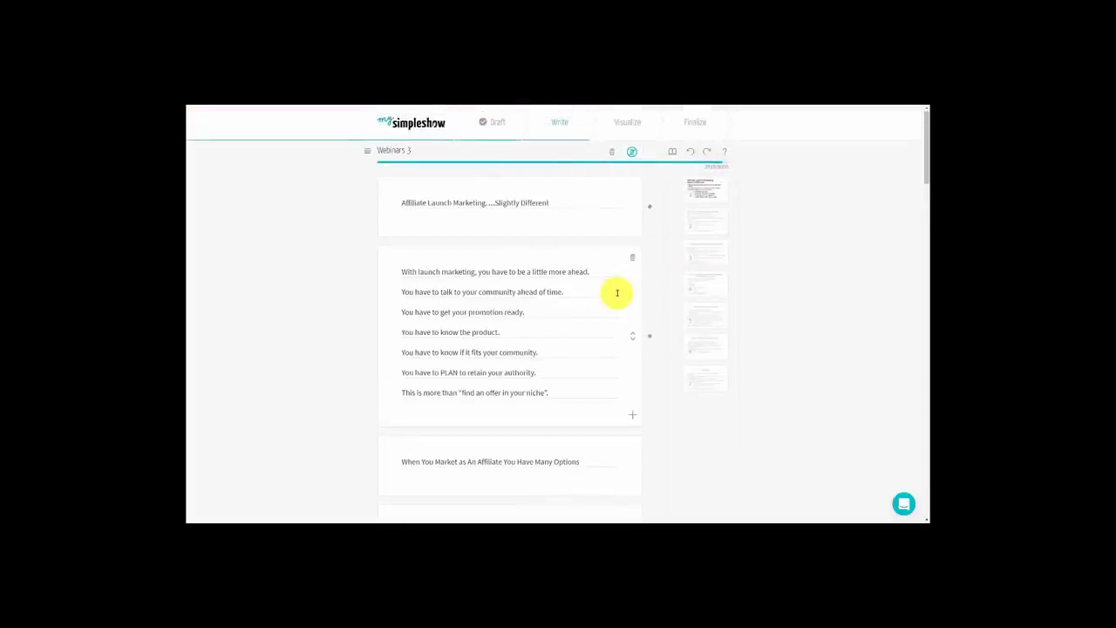
scroll(616, 292, down, 3)
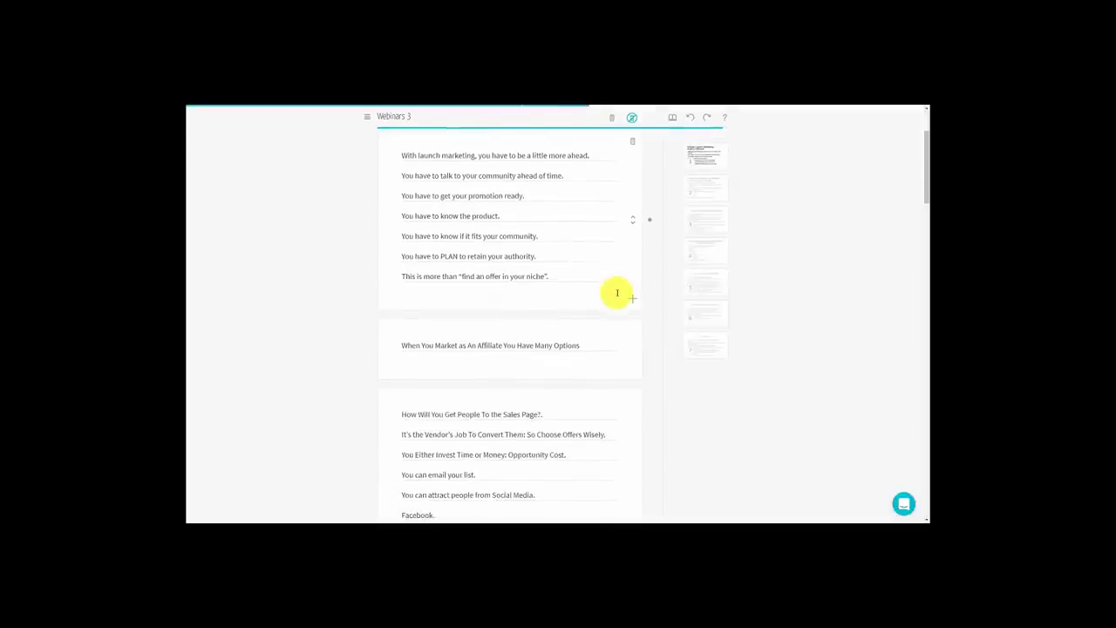
Step: Keep the script as it is, continue to the Visualize stage and dismiss the introductory pop-up
scroll(617, 292, down, 10)
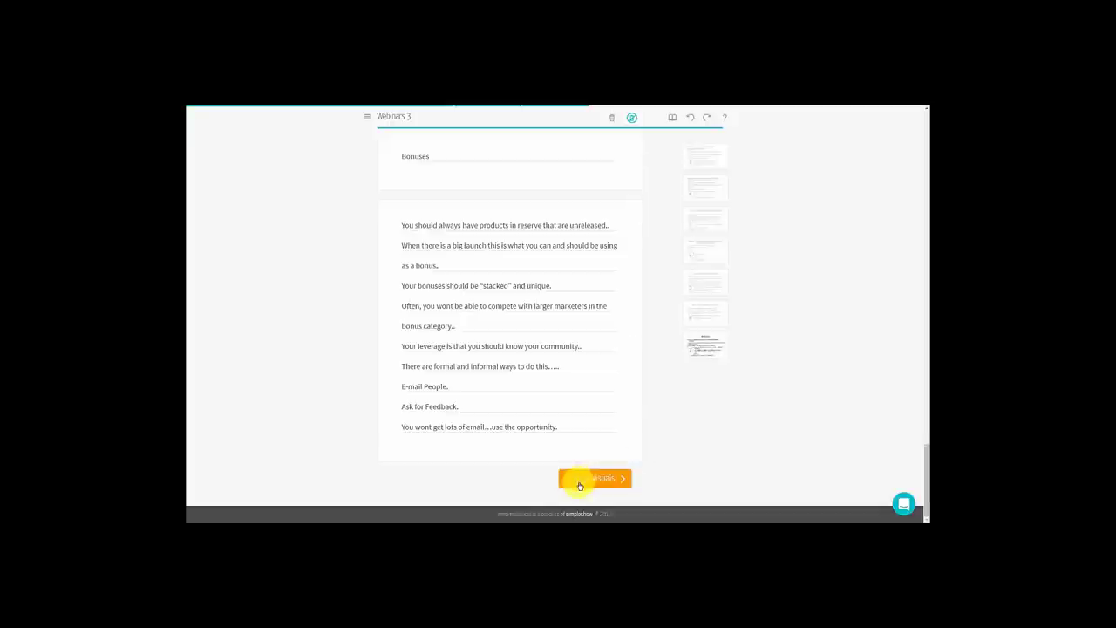
click(591, 481)
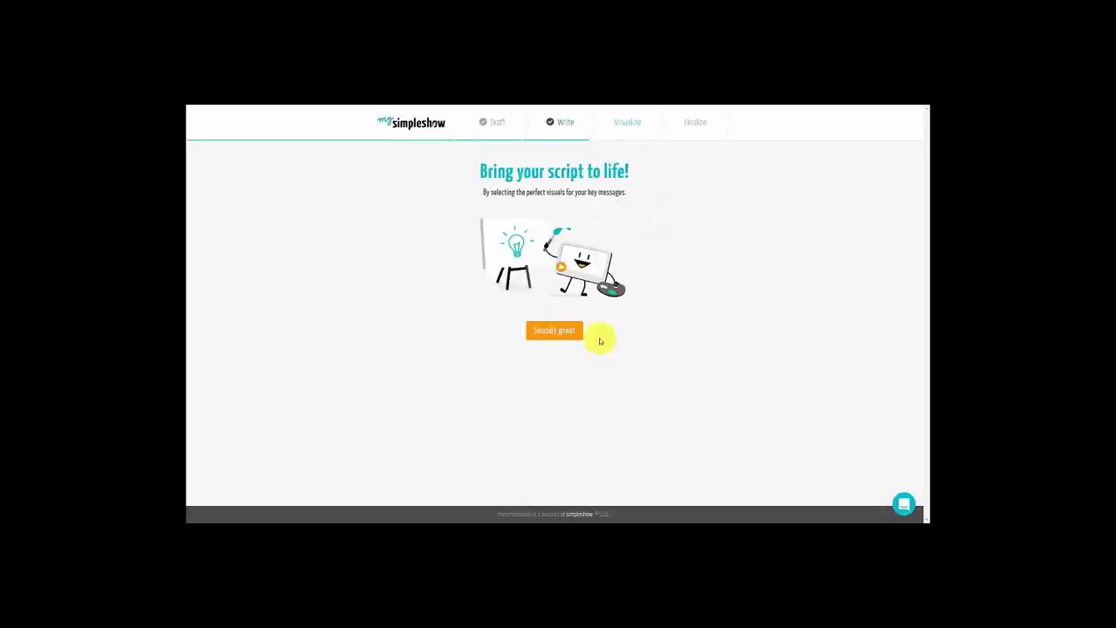
click(554, 331)
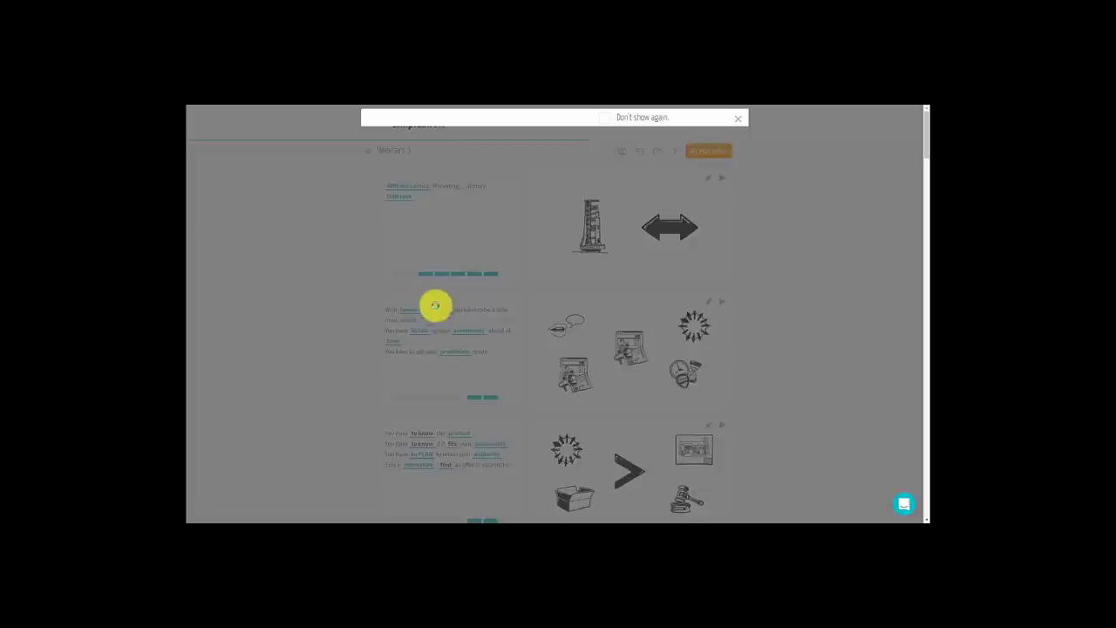
click(347, 251)
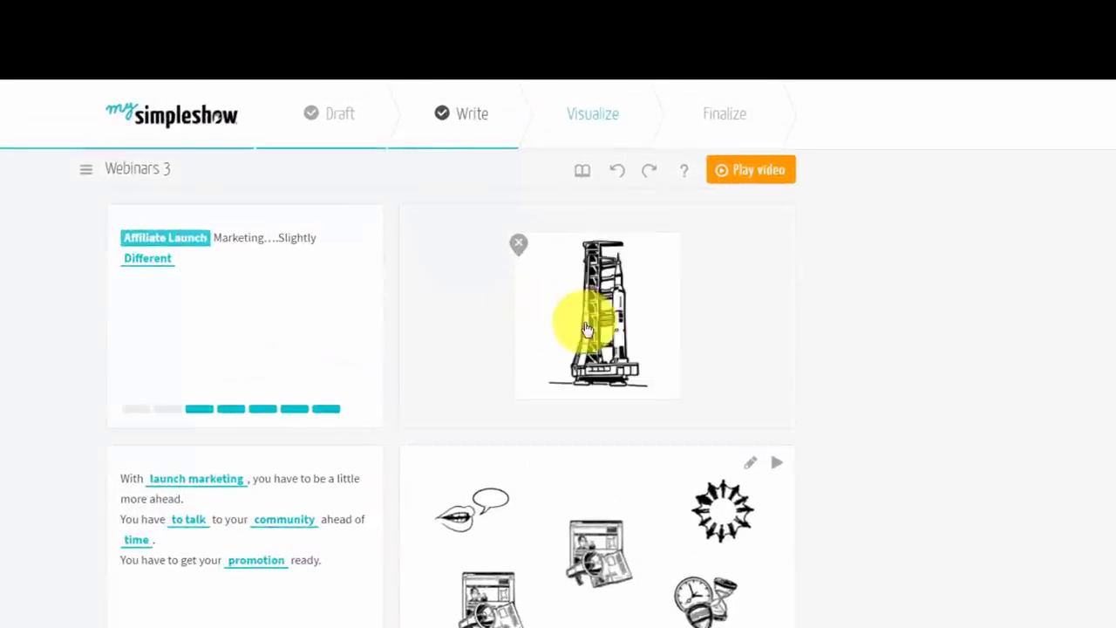
Step: Examine the alternative rocket image offered for the "Affiliate Launch" keyword in the first scene
click(585, 328)
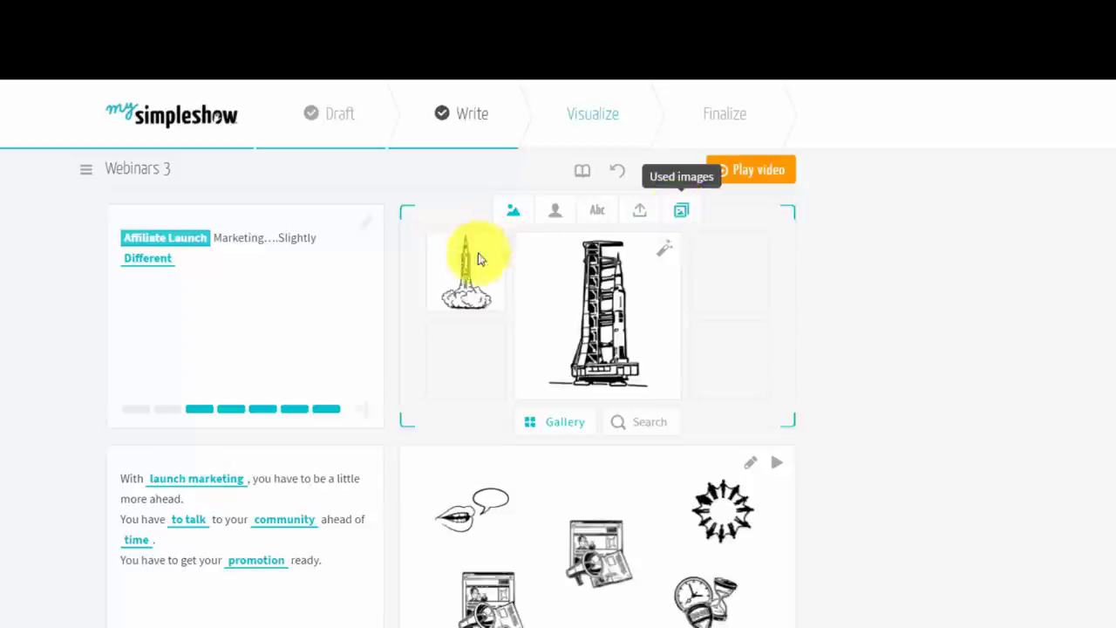
click(462, 277)
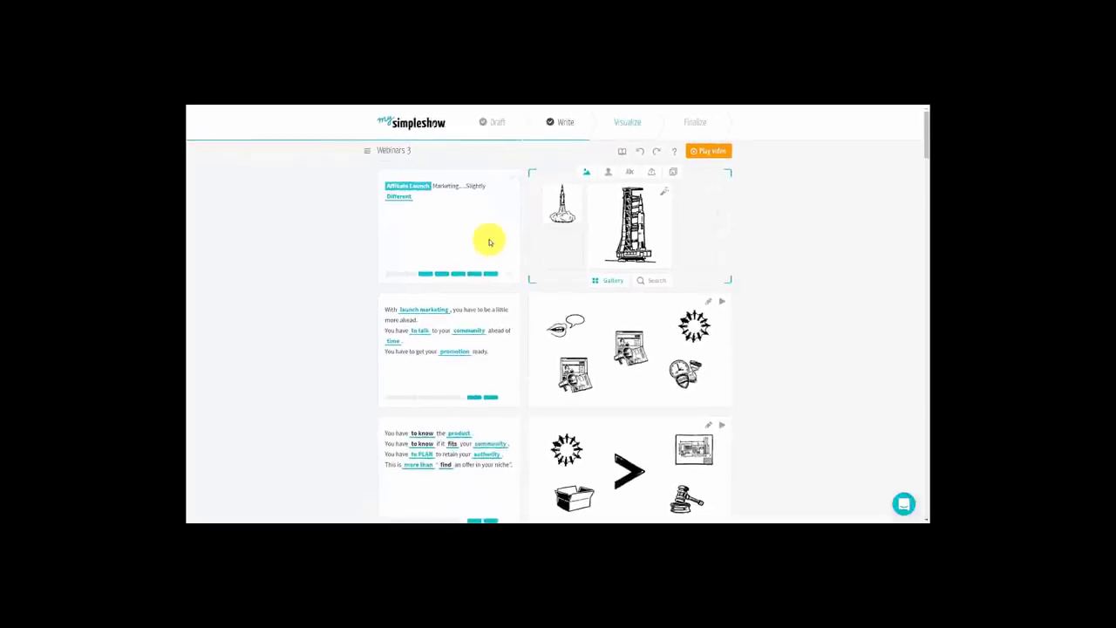
Step: Close the image gallery and check which images belong to the "Different" and "Affiliate Launch" keywords in the first scene
click(489, 242)
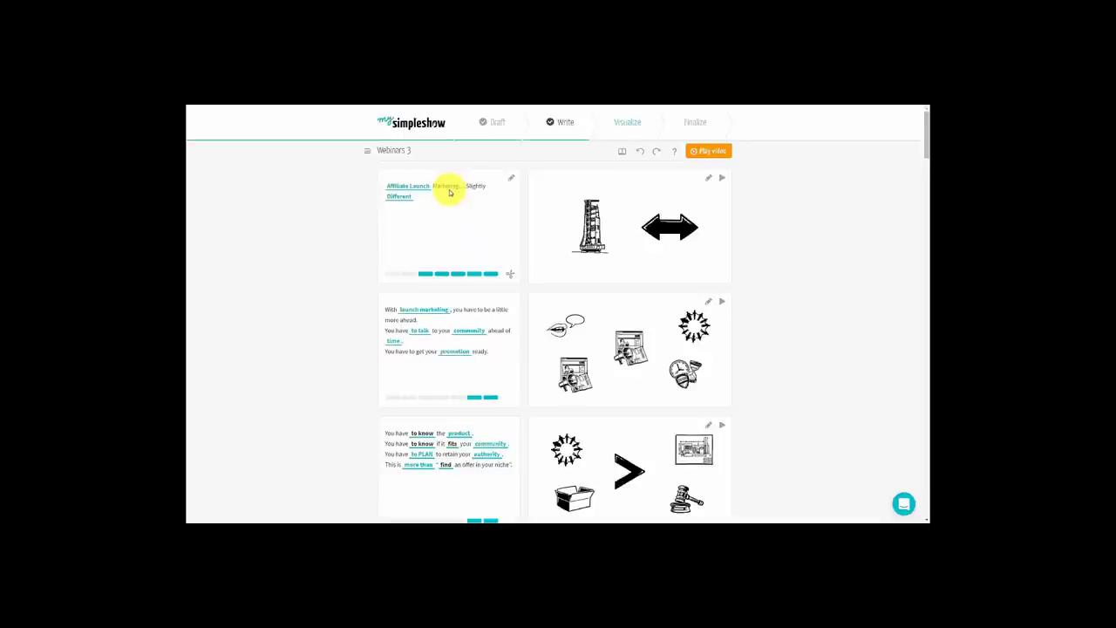
click(404, 200)
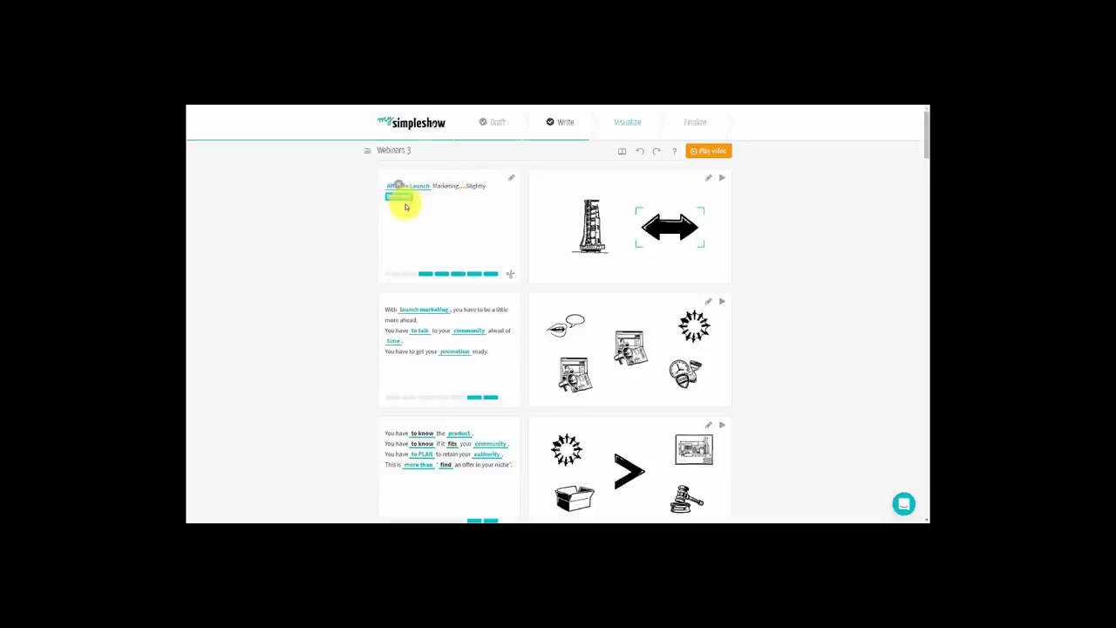
click(578, 218)
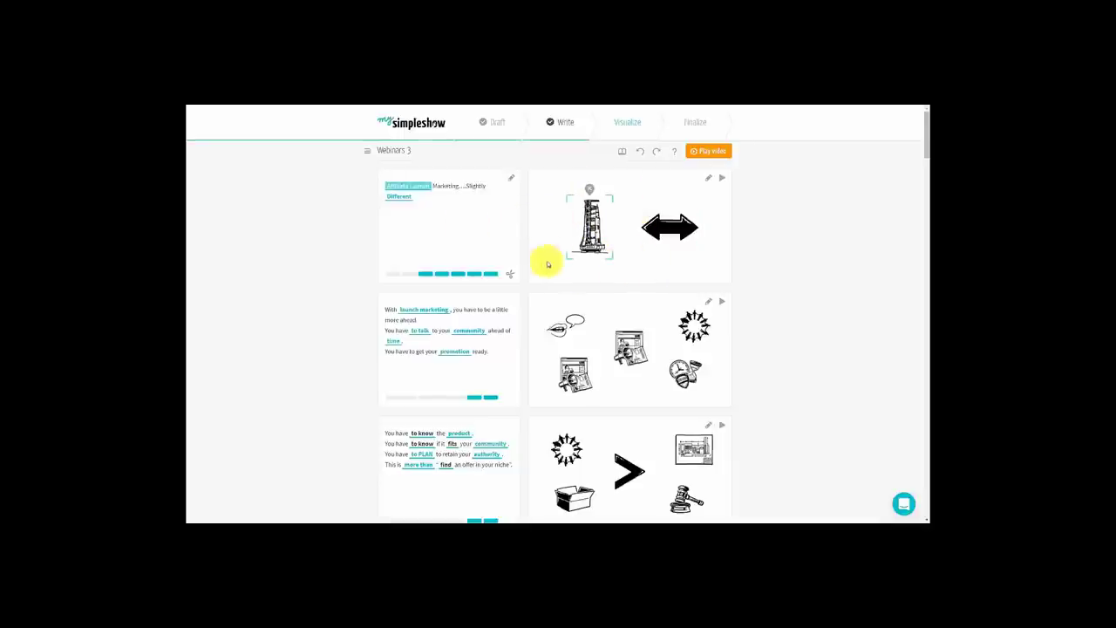
click(652, 268)
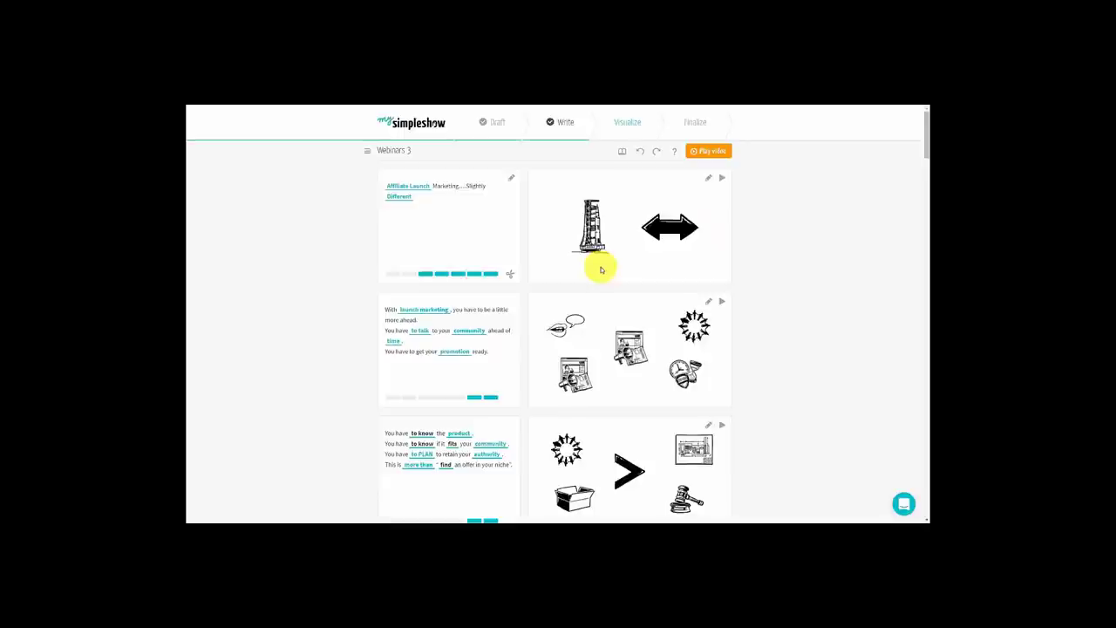
Step: Keep the scenes and the mysimpleshow closing frame as they are, and continue to choosing the audio in the Finalize stage
scroll(601, 261, down, 15)
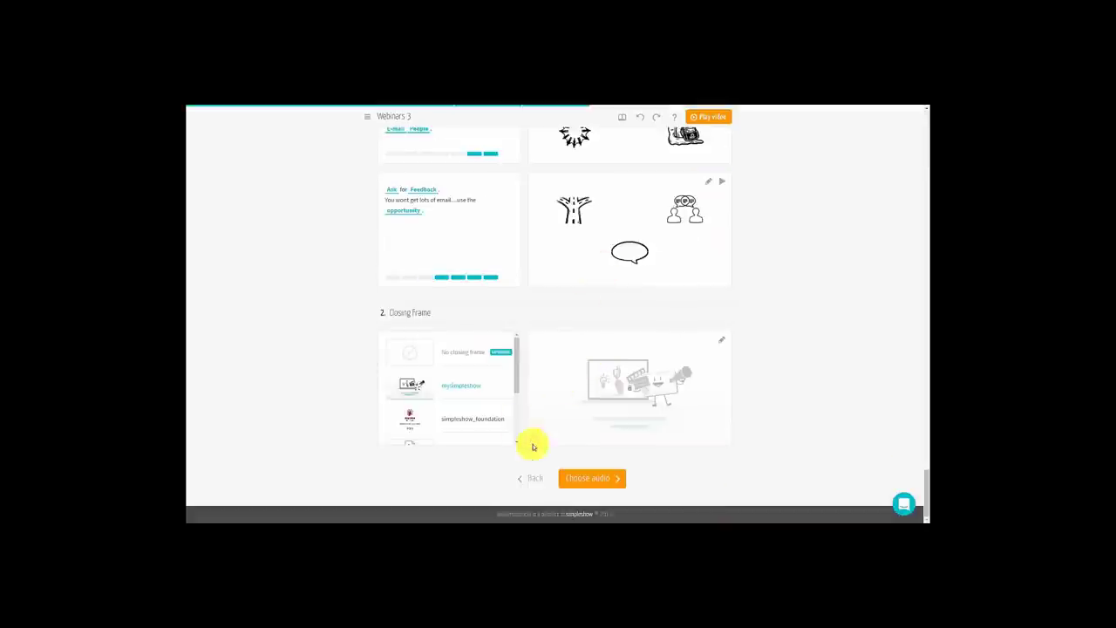
click(595, 481)
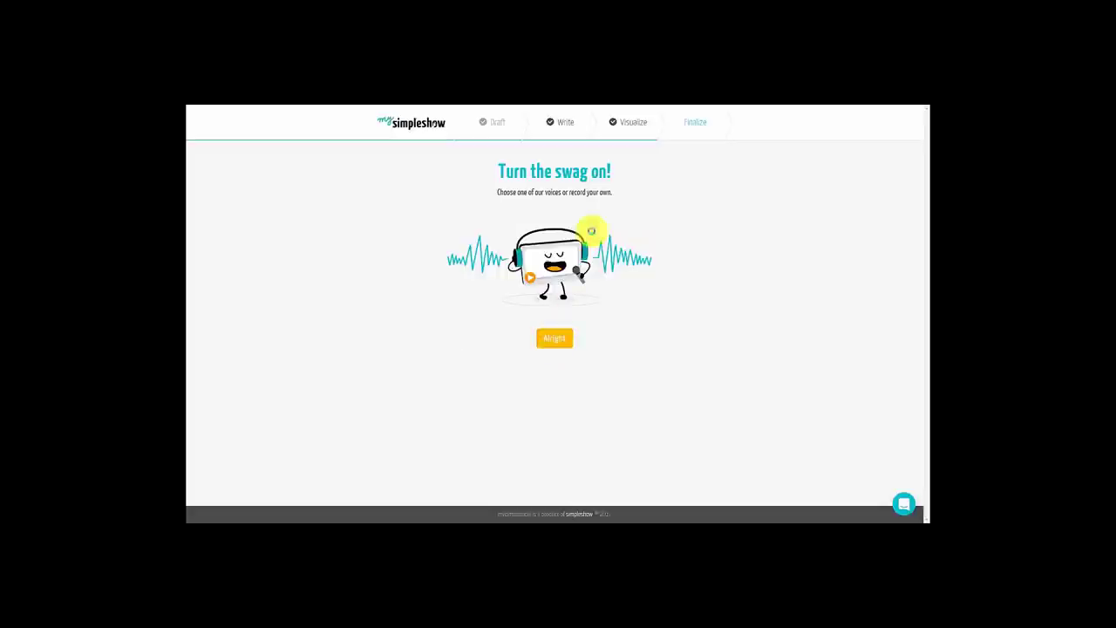
click(528, 264)
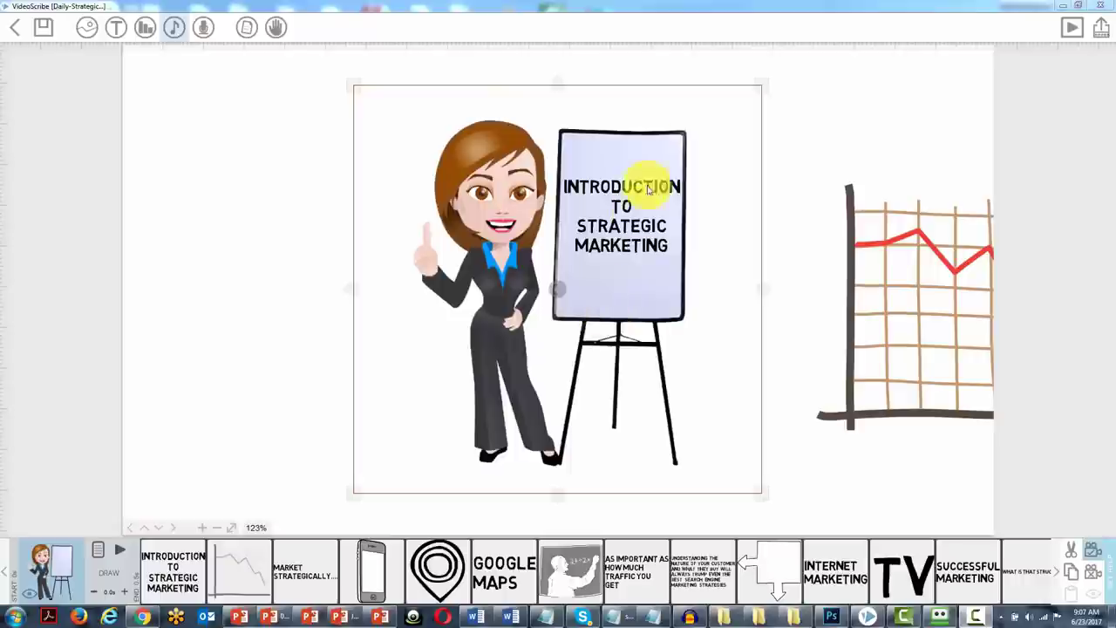
Step: Review the timing properties of the first VideoScribe image, the woman beside the flip chart, and preview the scribe from that image
click(99, 558)
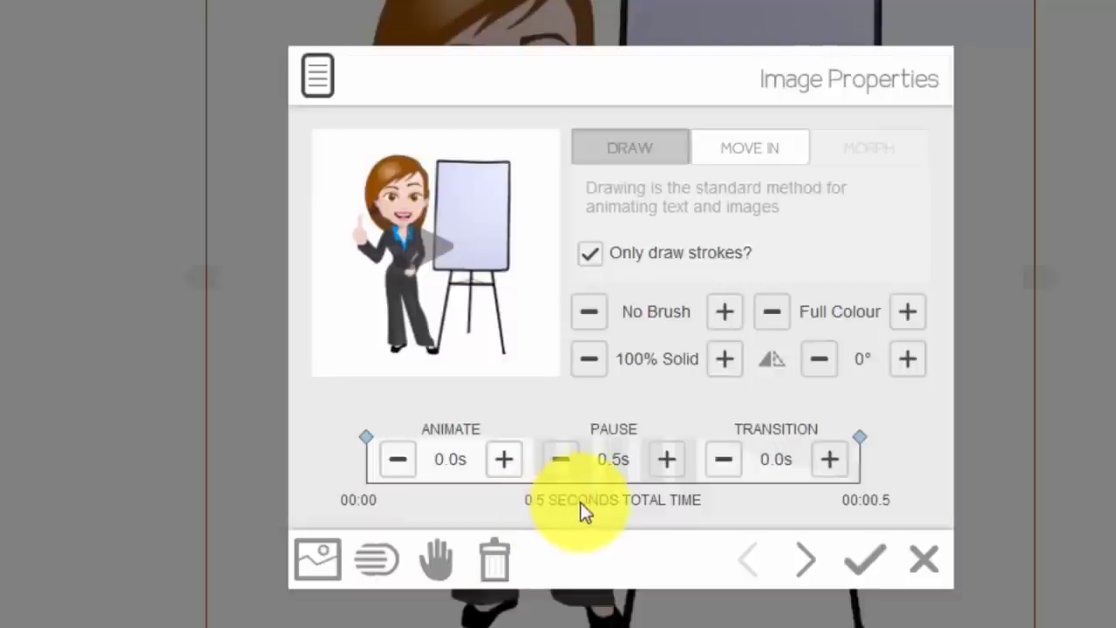
click(869, 560)
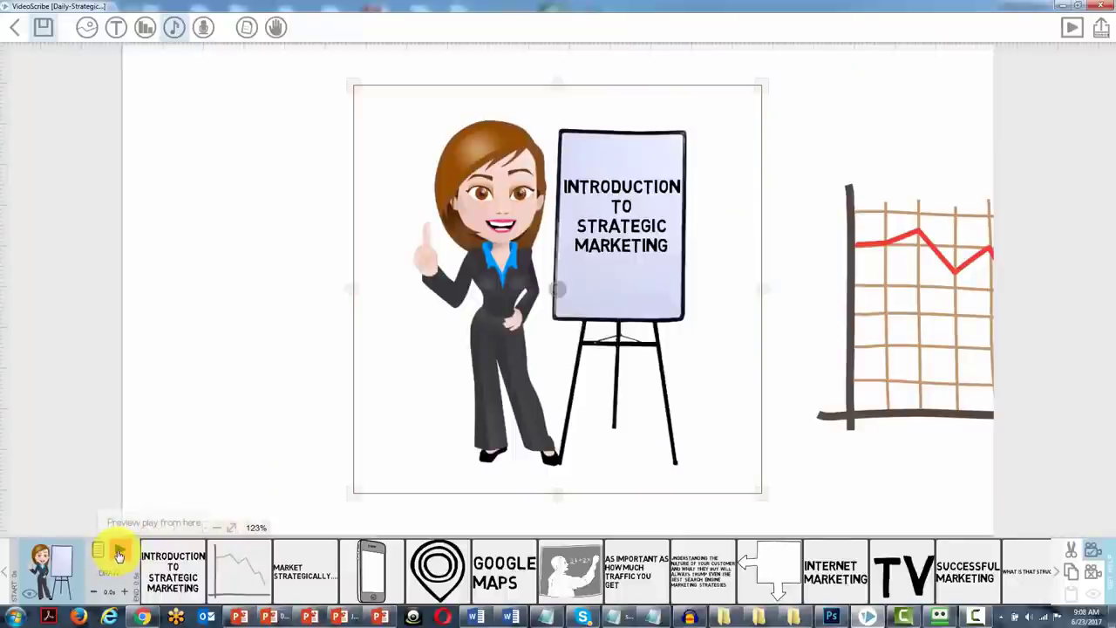
click(119, 554)
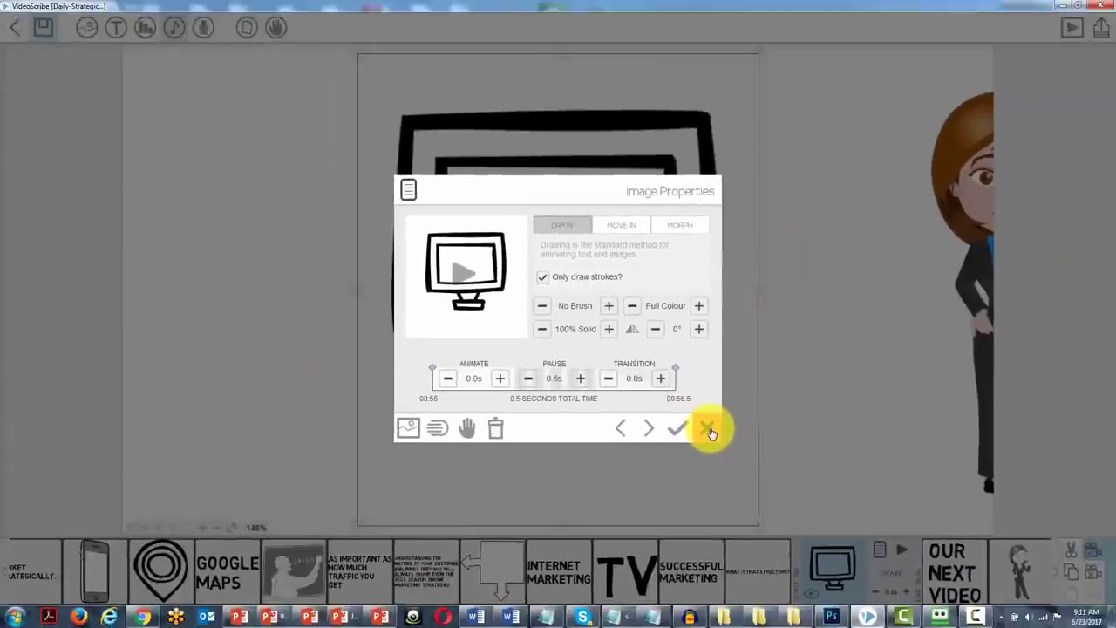
Step: Close the monitor image's properties, preview the scribe from that image, and stop the playback
click(891, 550)
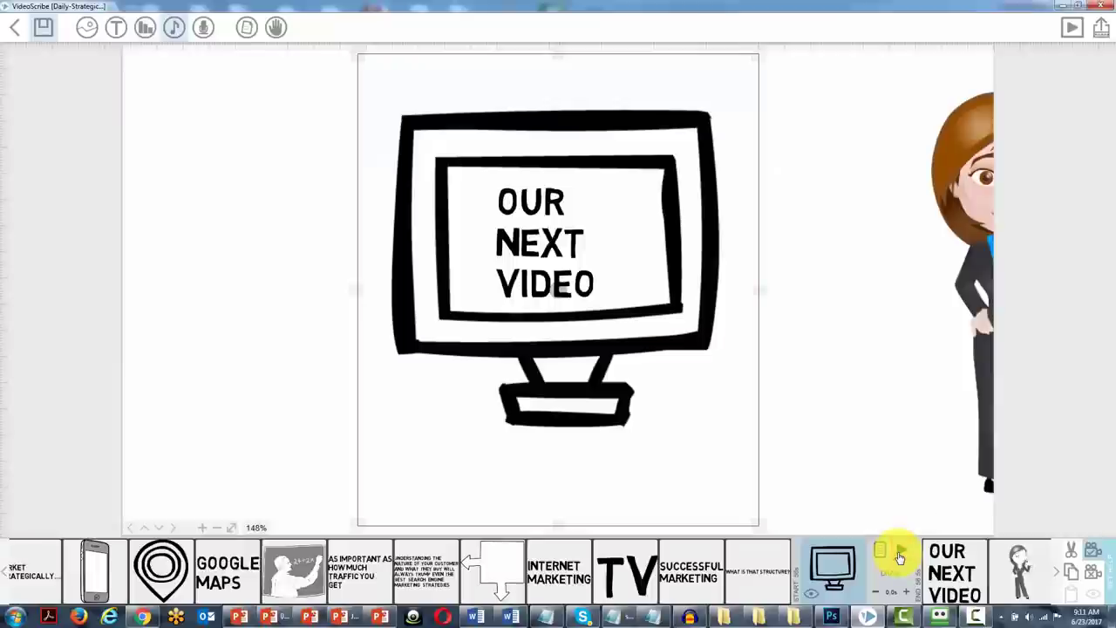
click(901, 556)
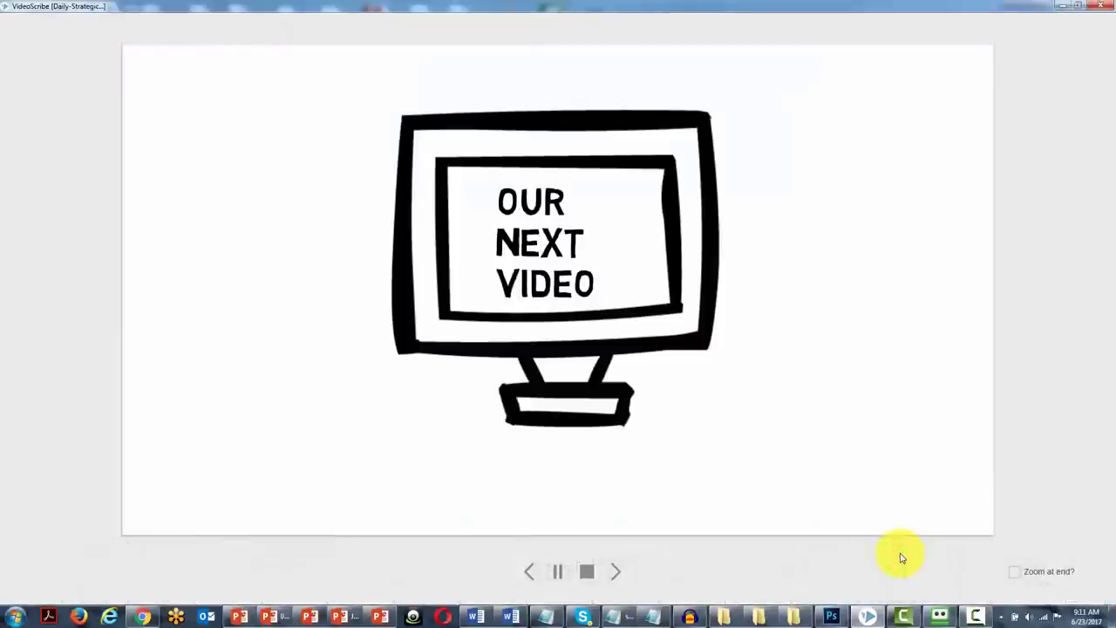
click(585, 571)
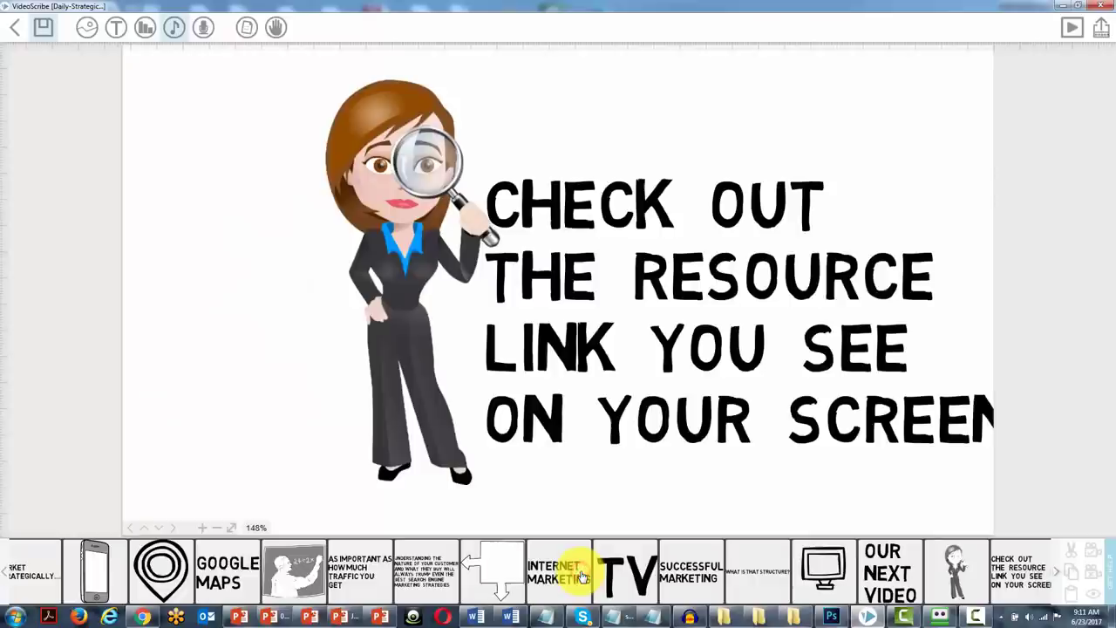
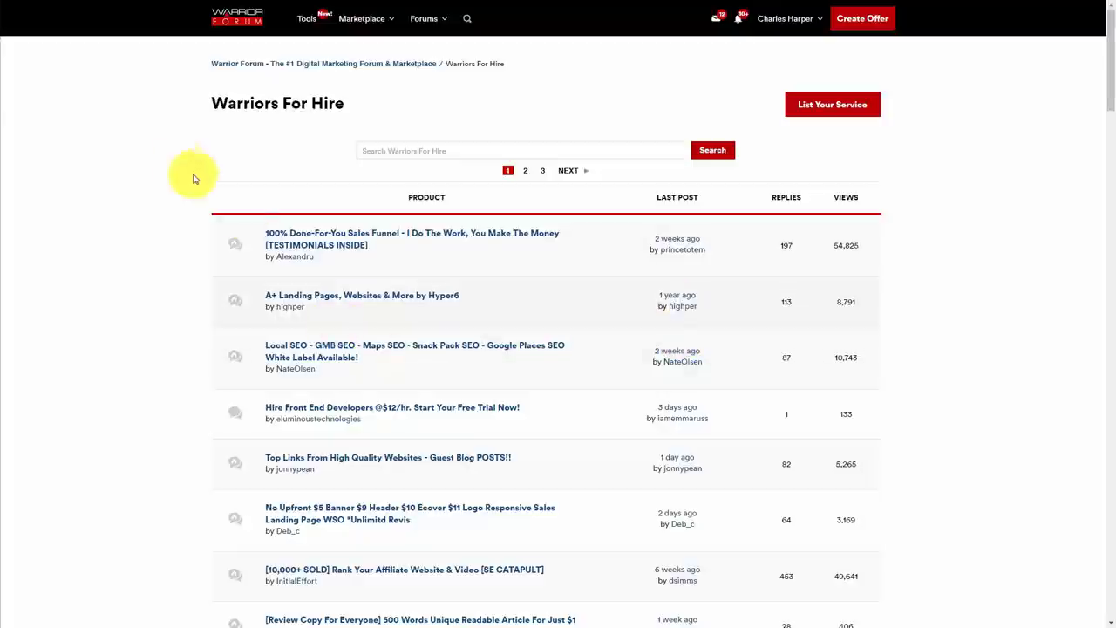
Step: Look through the service offers listed on Warrior Forum's Warriors For Hire page
click(156, 161)
scroll(162, 222, down, 2)
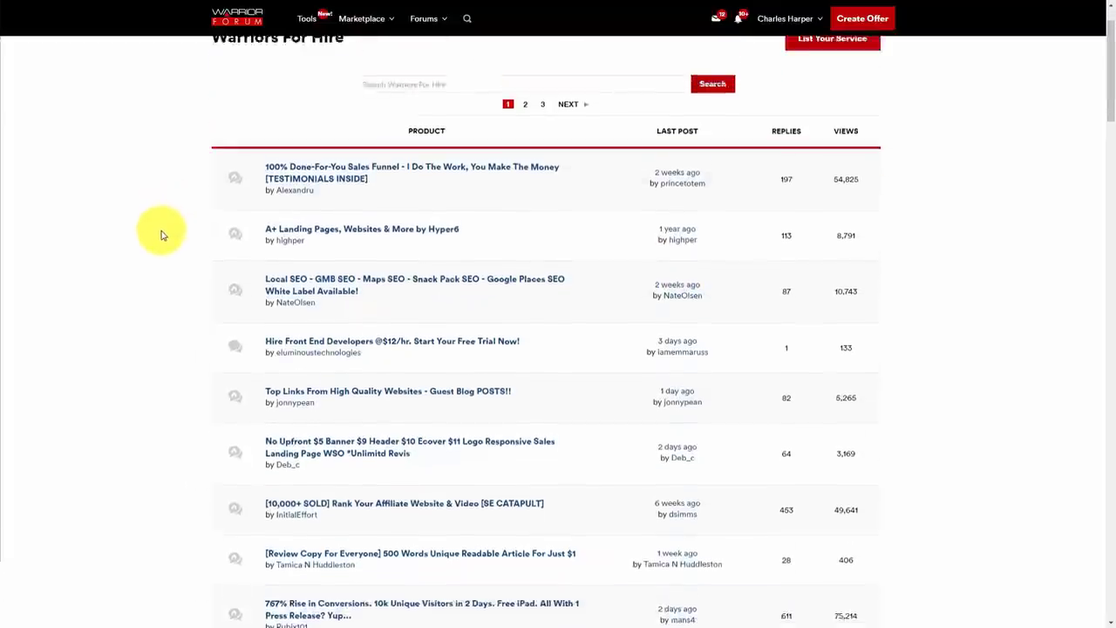
scroll(162, 234, up, 2)
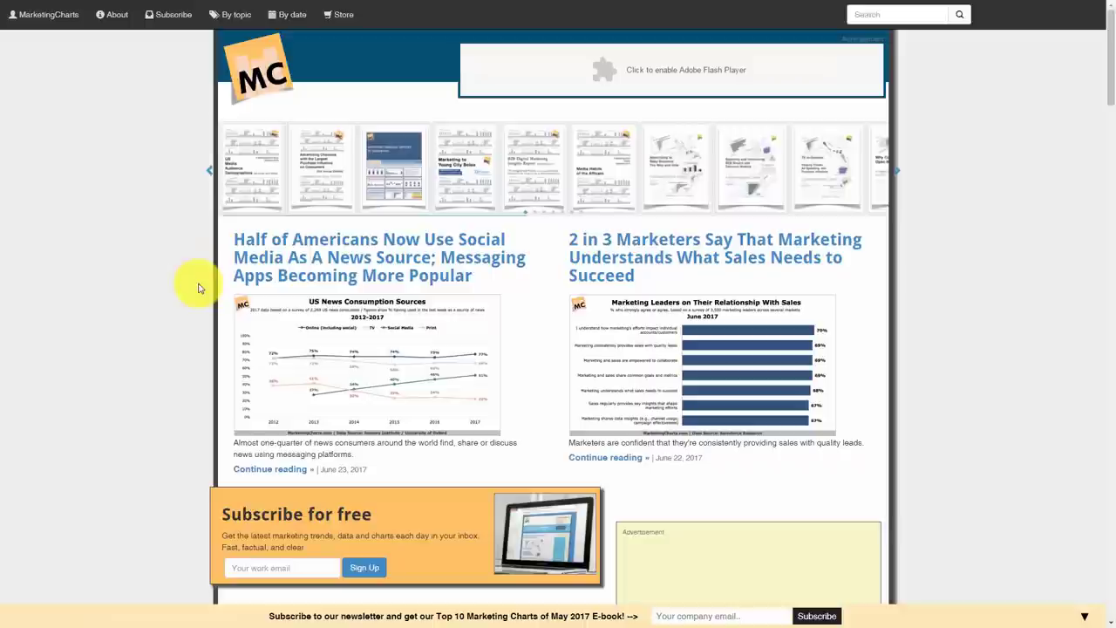
Step: Leave the MarketingCharts page and switch to the PowerPoint presentation about getting started with blogging
key(ctrl+Tab)
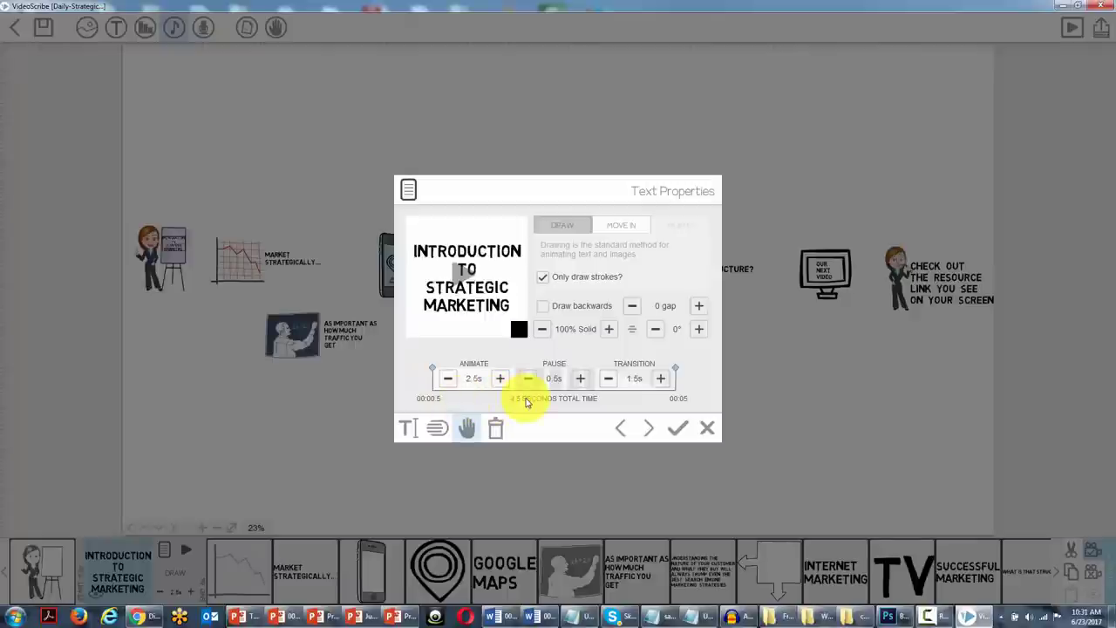
click(334, 618)
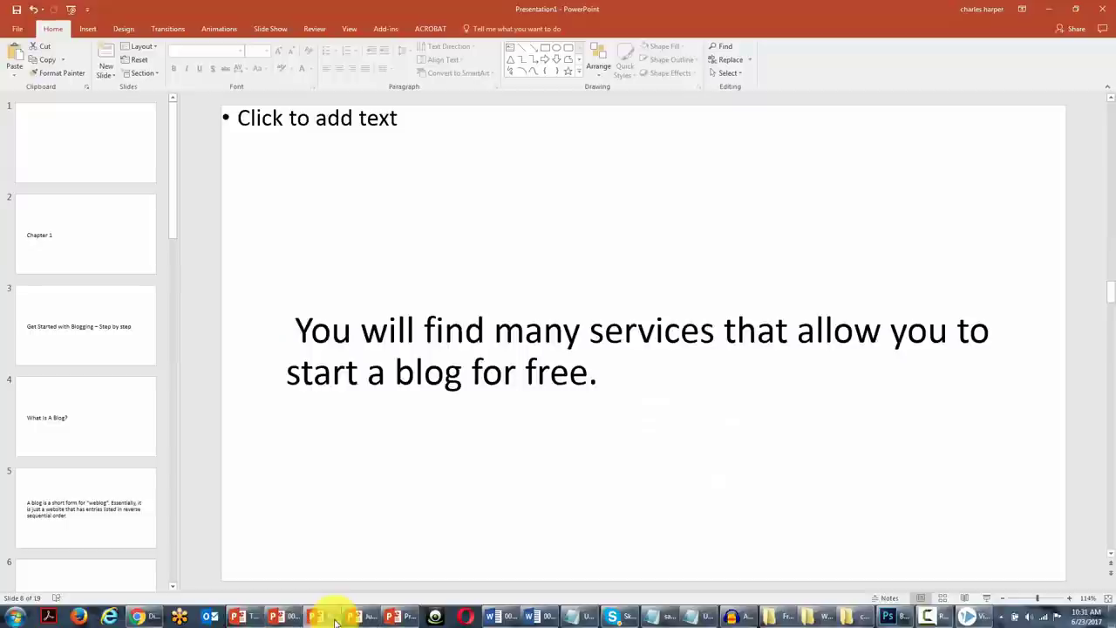